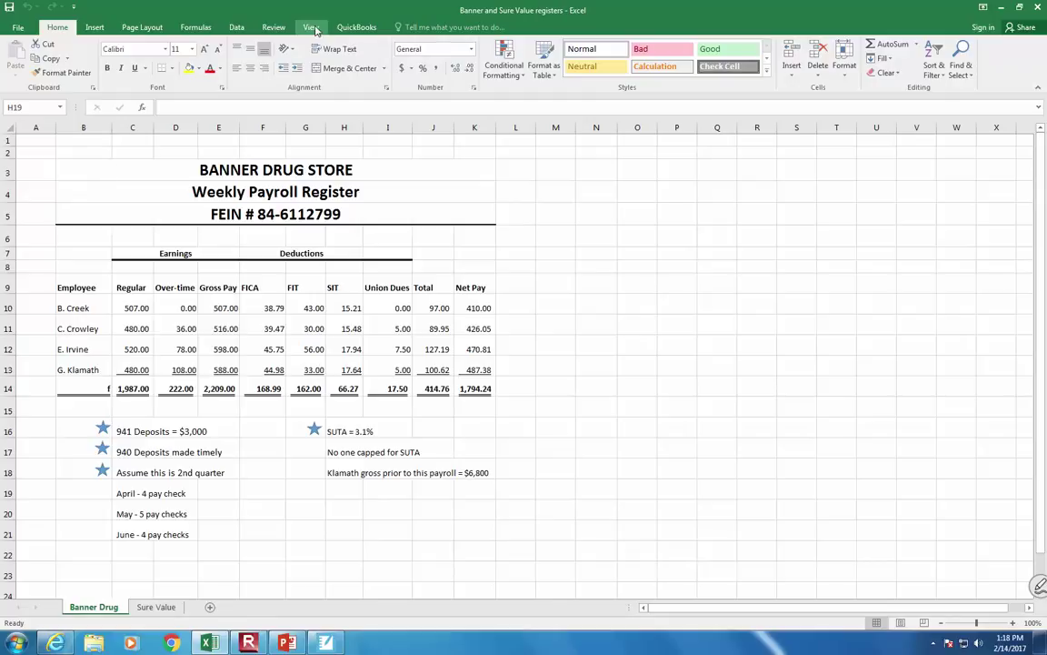
Step: Zoom the Banner Drug sheet to 130% and widen the Regular and Gross Pay columns to fit their totals
{"action": "left_click", "coordinate": [311, 28]}
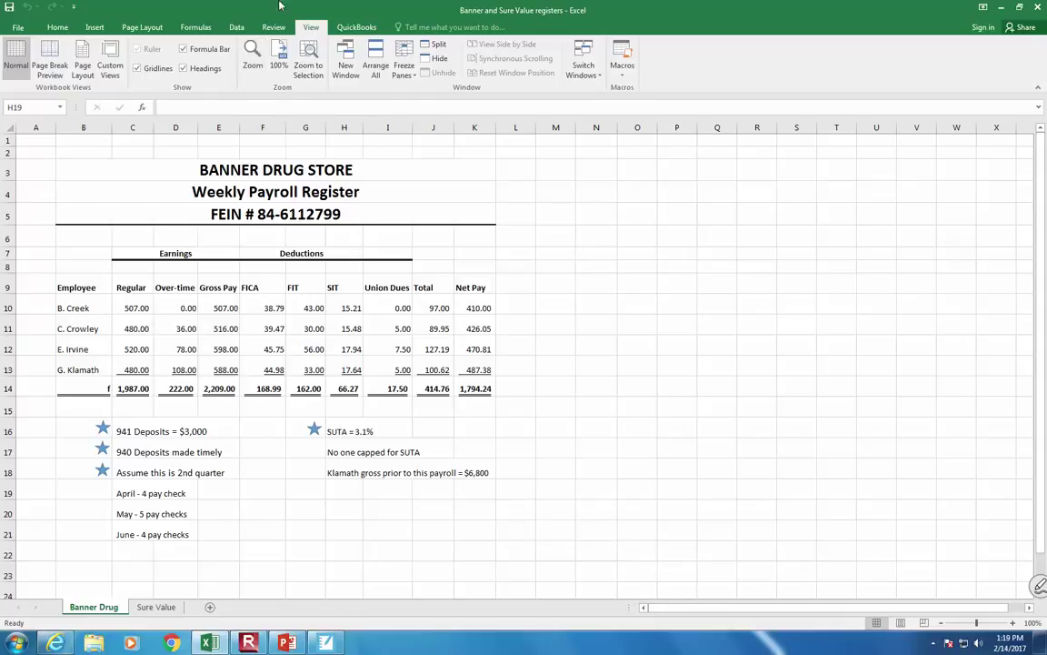
{"action": "left_click", "coordinate": [252, 56]}
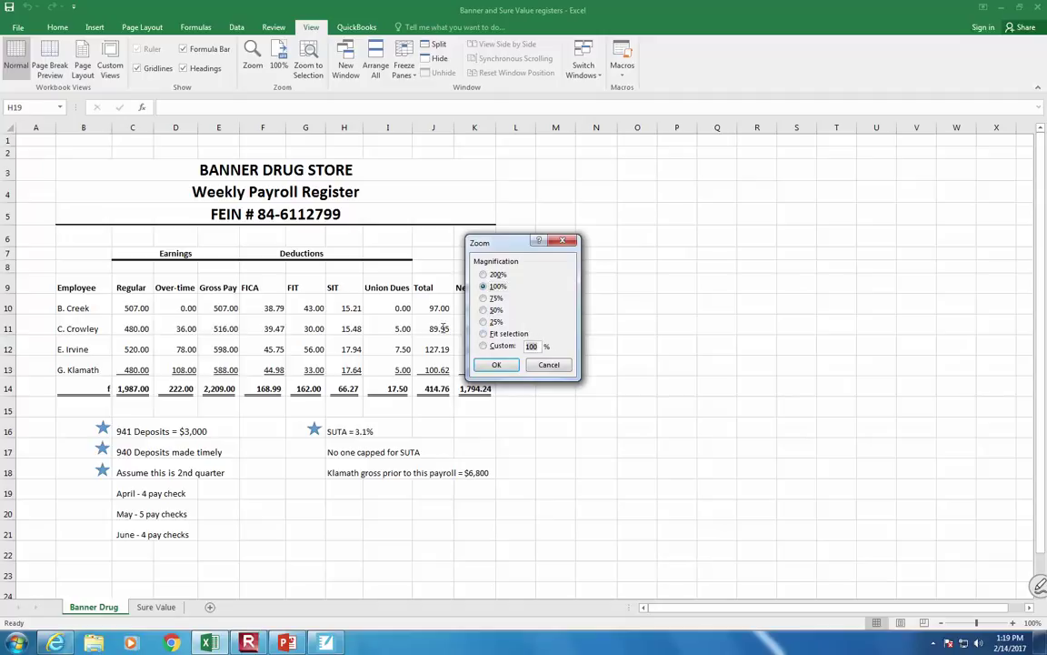
{"action": "type", "text": "130"}
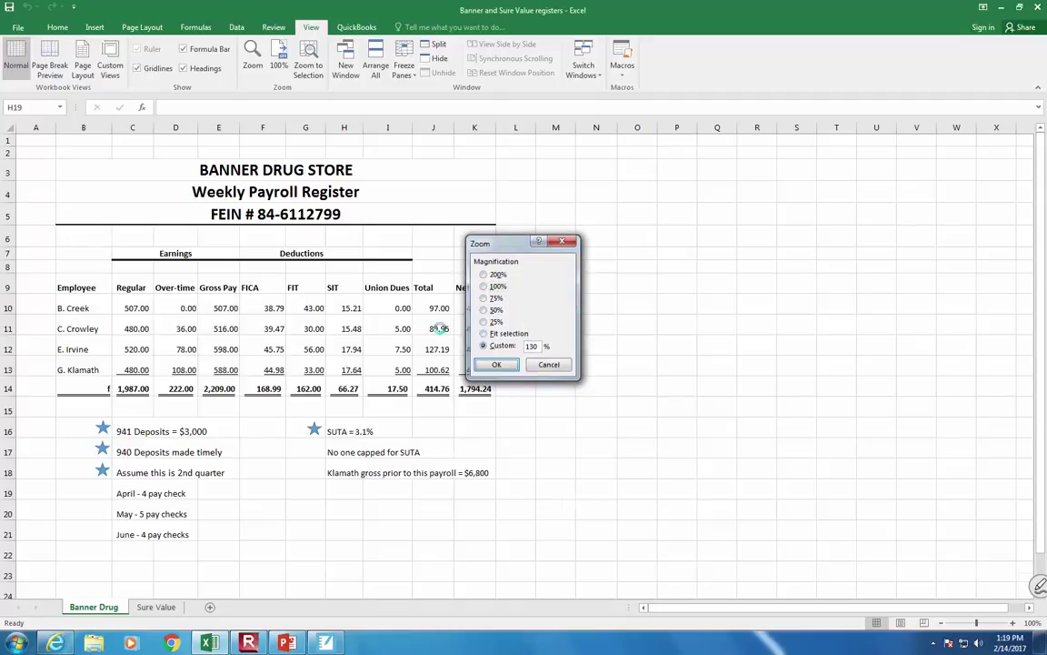
{"action": "key", "text": "Return"}
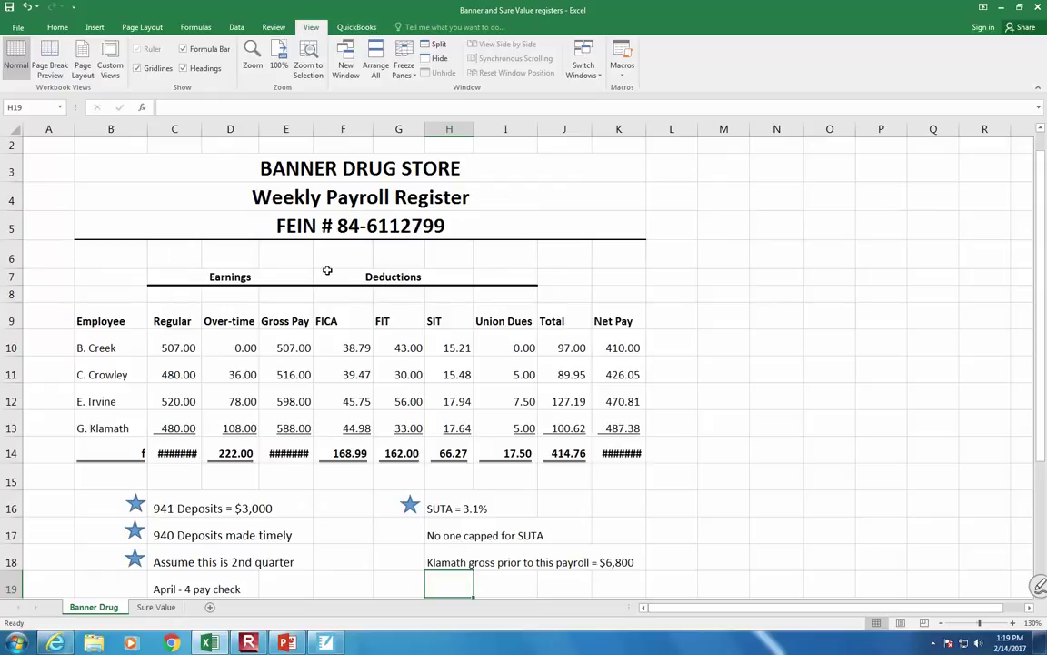
{"action": "mouse_move", "coordinate": [311, 129]}
{"action": "left_mouse_down"}
{"action": "mouse_move", "coordinate": [282, 128]}
{"action": "mouse_move", "coordinate": [329, 128]}
{"action": "left_mouse_up"}
{"action": "left_click_drag", "start_coordinate": [201, 124], "coordinate": [225, 128]}
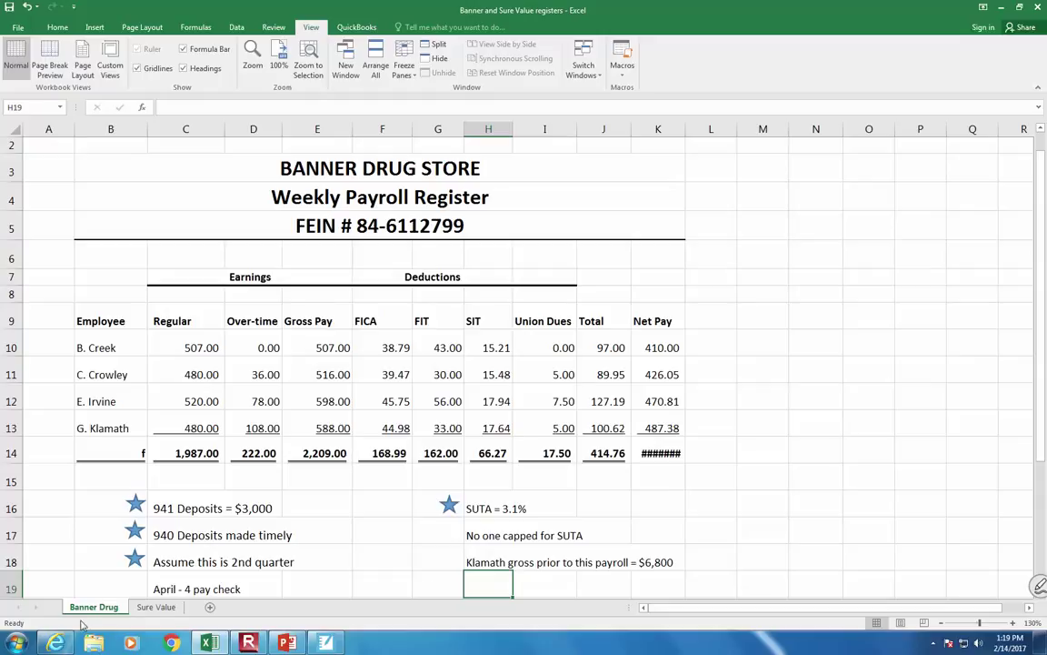
Step: Switch to Internet Explorer and load irs.gov in a new tab
{"action": "mouse_move", "coordinate": [61, 644]}
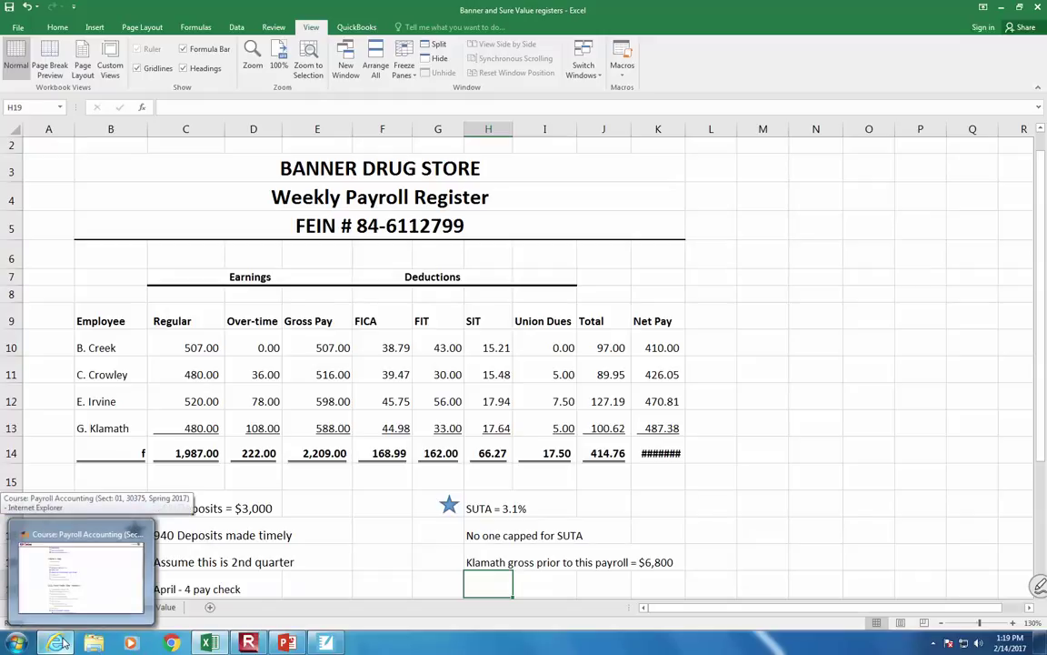
{"action": "left_click", "coordinate": [62, 643]}
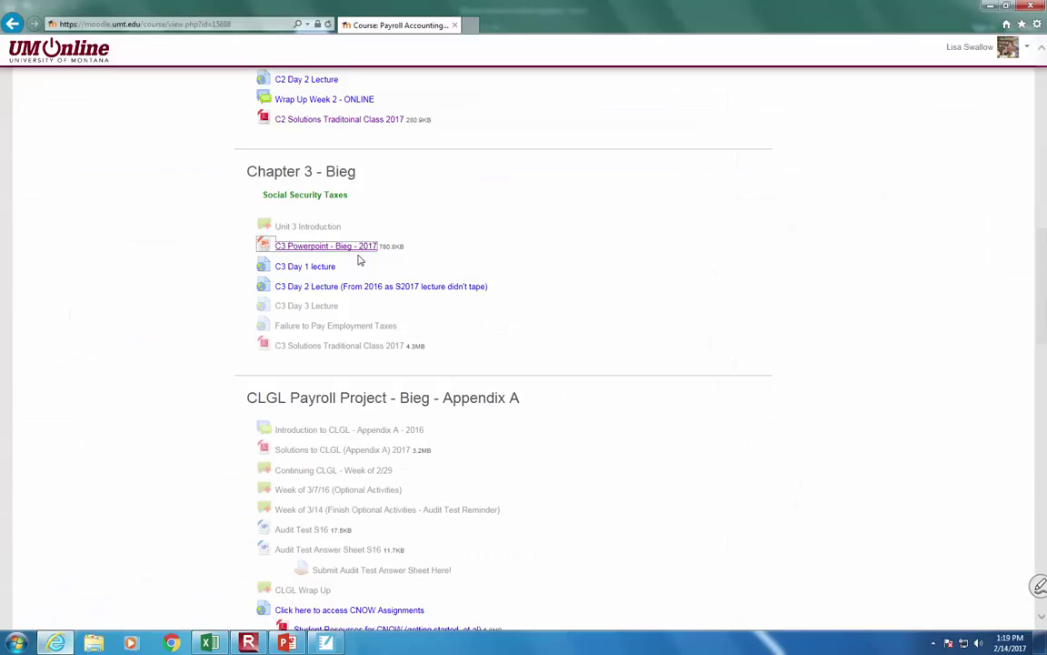
{"action": "left_click", "coordinate": [470, 28]}
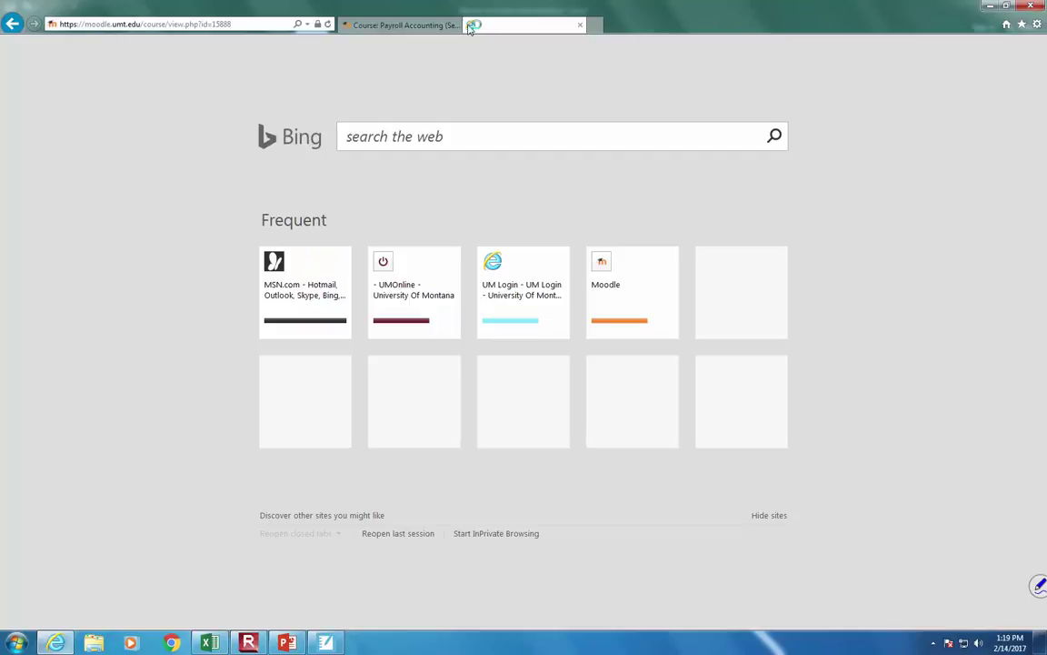
{"action": "left_click", "coordinate": [245, 25]}
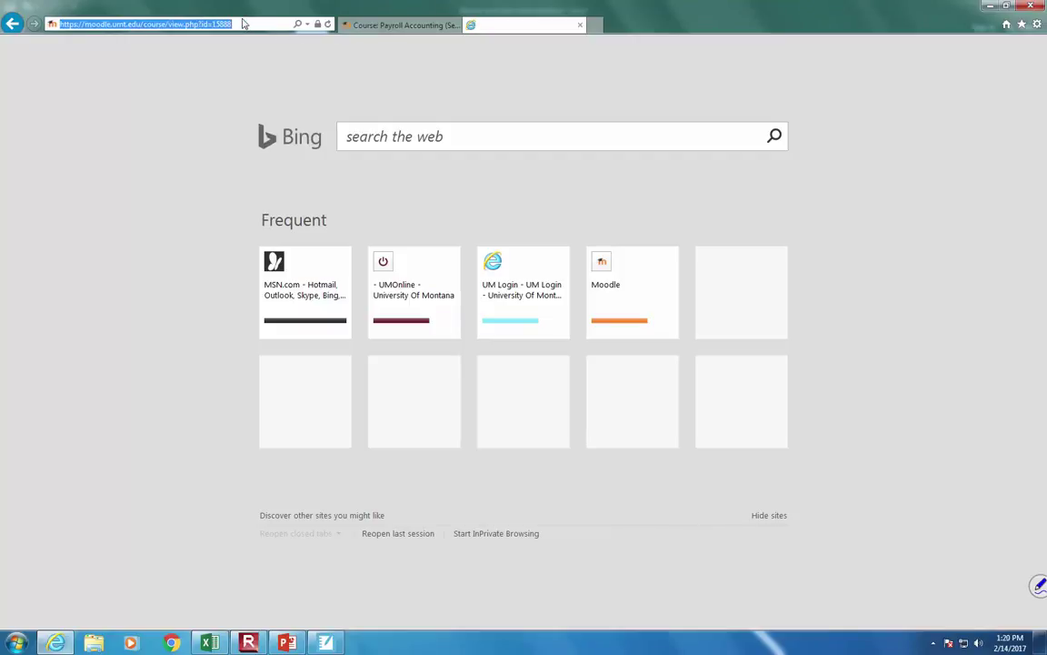
{"action": "key", "text": "BackSpace"}
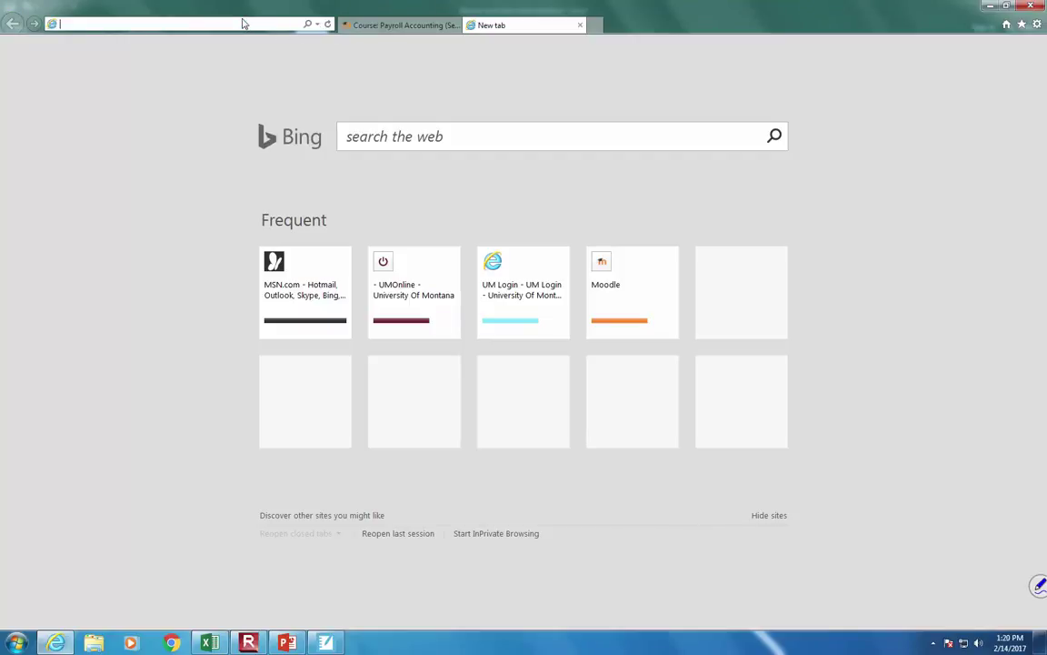
{"action": "type", "text": "irs.gov"}
{"action": "key", "text": "Return"}
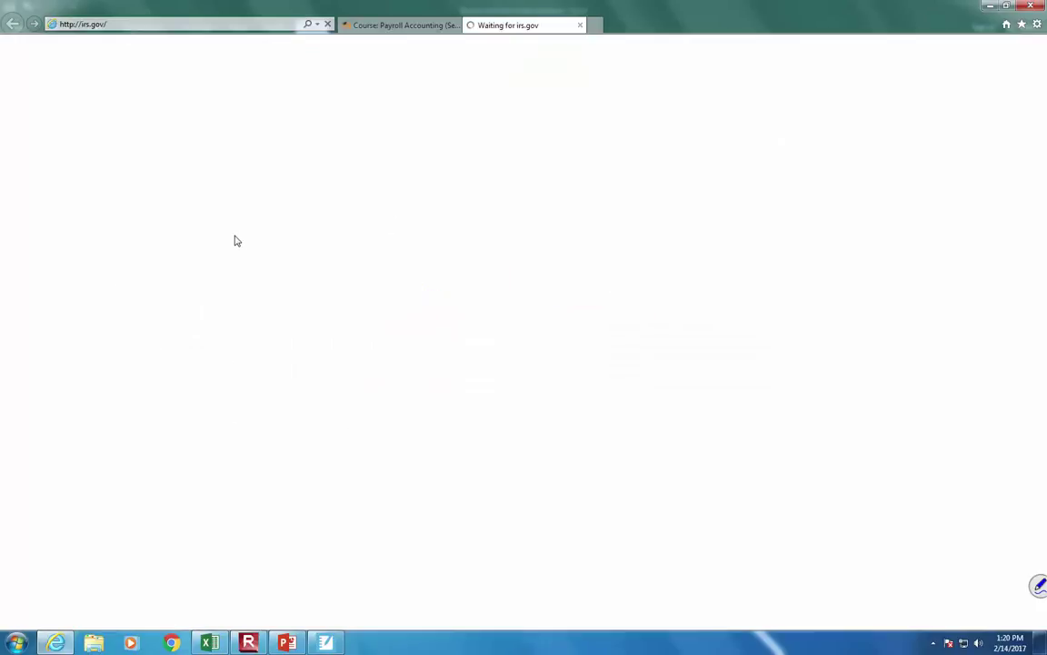
Step: Return to the Excel payroll register, clear the stray "f" in B14 and widen the Net Pay column
{"action": "left_click", "coordinate": [214, 645]}
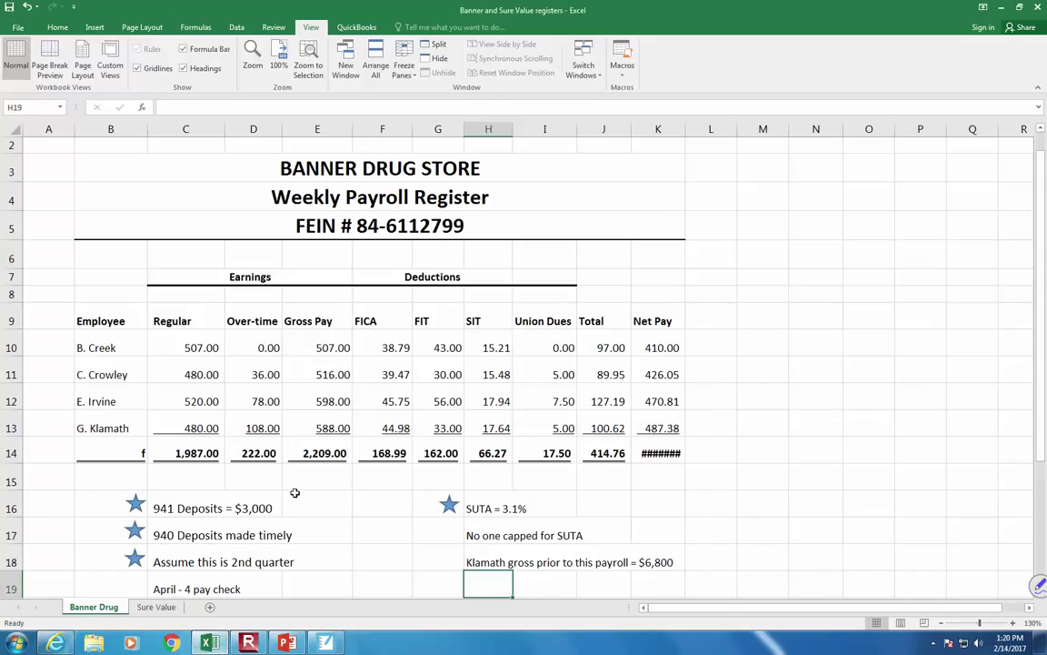
{"action": "left_click", "coordinate": [110, 441]}
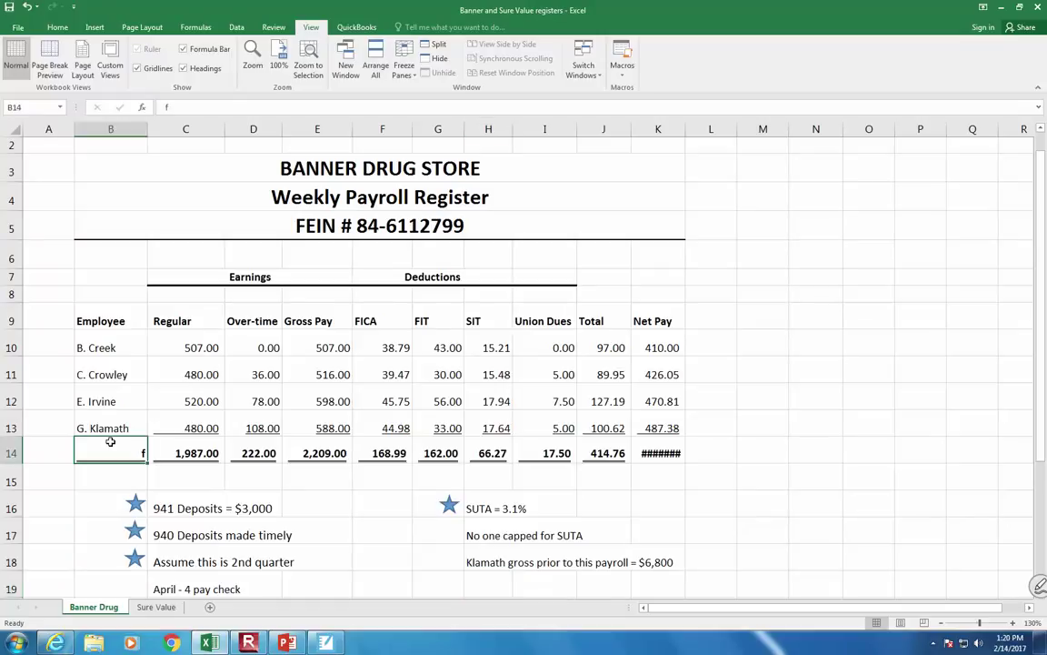
{"action": "key", "text": "Delete"}
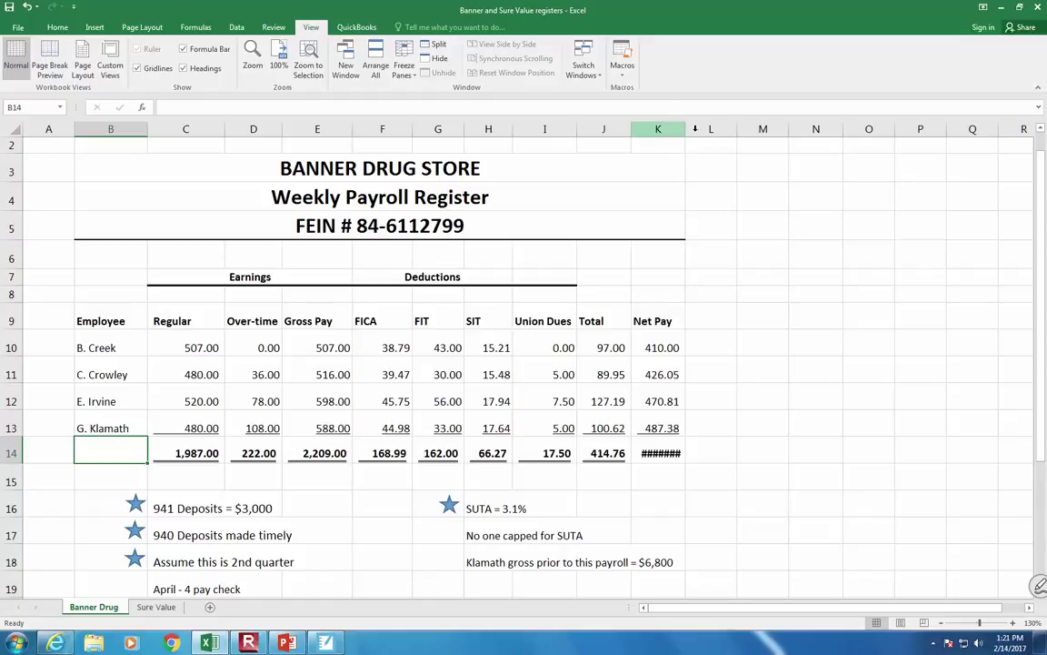
{"action": "left_click_drag", "start_coordinate": [685, 129], "coordinate": [708, 125]}
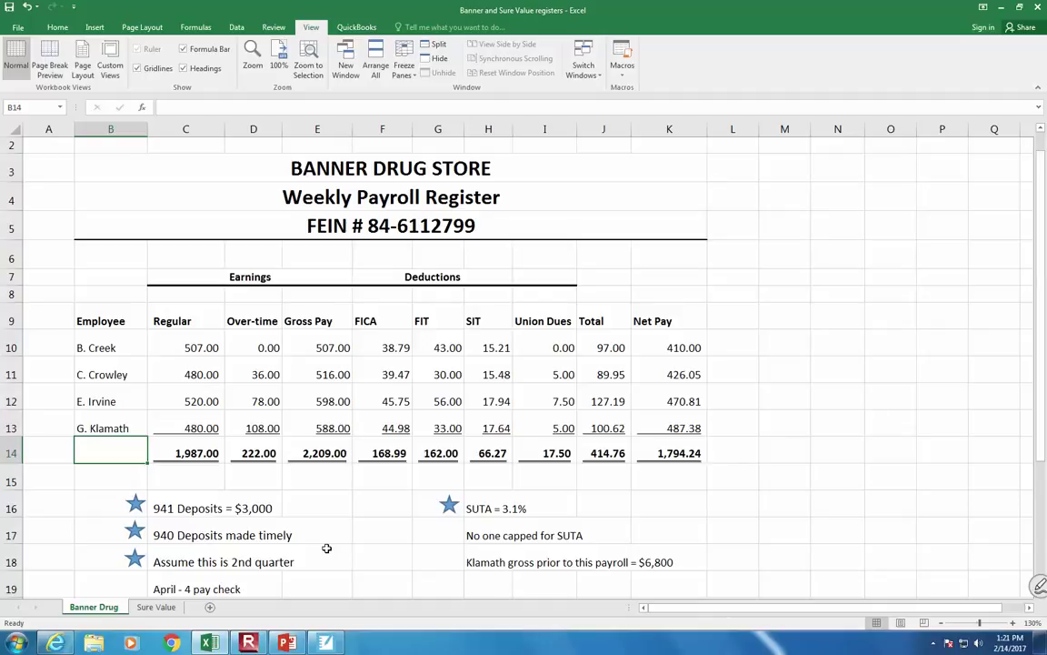
Step: Enter Line 2 in F20 with 28717 in G20, and add the label Line 3 in F21
{"action": "scroll", "coordinate": [326, 548], "scroll_direction": "down", "scroll_amount": 4}
{"action": "scroll", "coordinate": [326, 548], "scroll_direction": "up", "scroll_amount": 2}
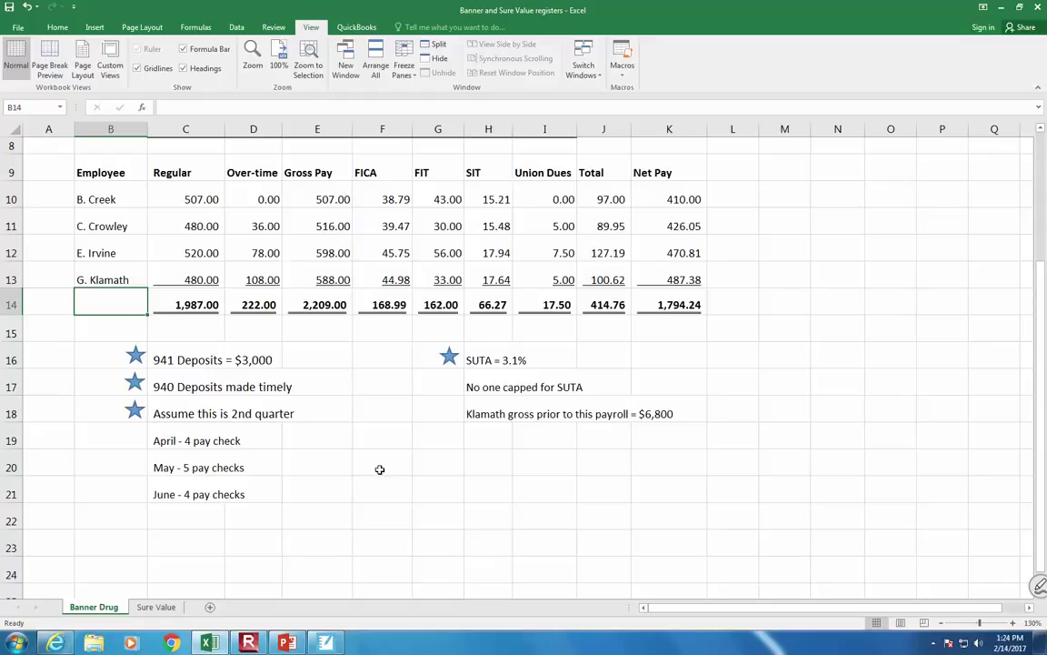
{"action": "left_click", "coordinate": [356, 414]}
{"action": "left_click", "coordinate": [393, 460]}
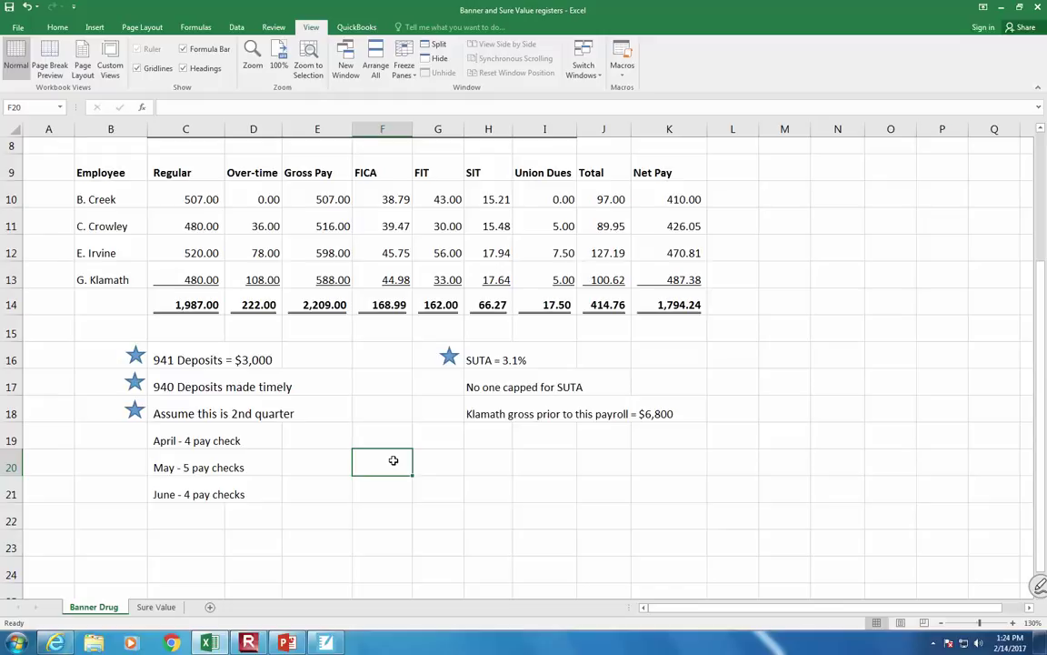
{"action": "type", "text": "Line 2"}
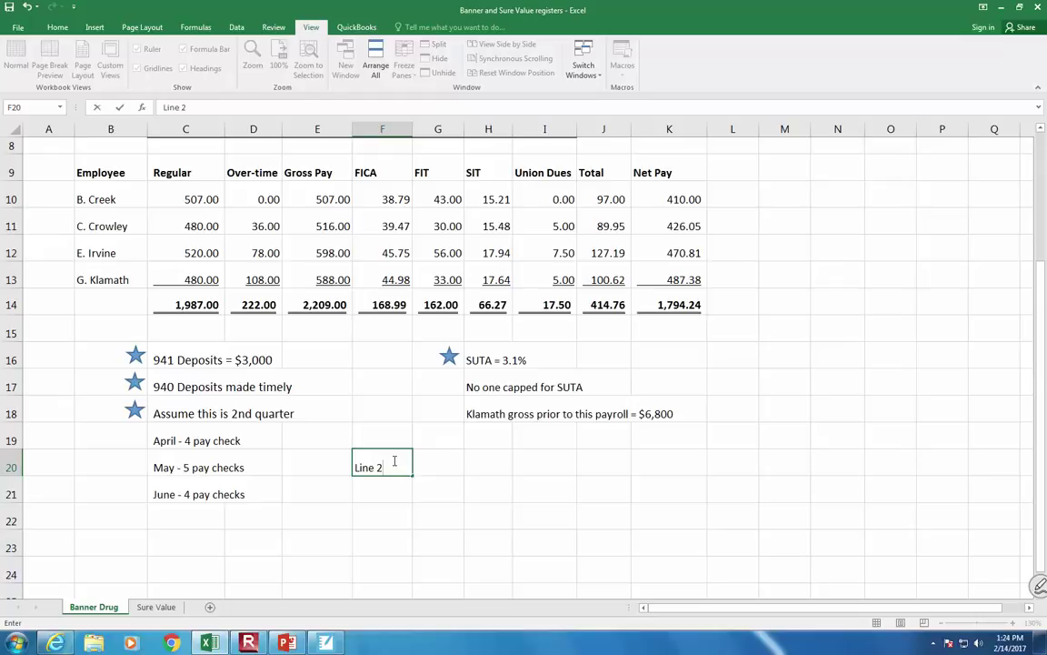
{"action": "key", "text": "Tab"}
{"action": "type", "text": "28717"}
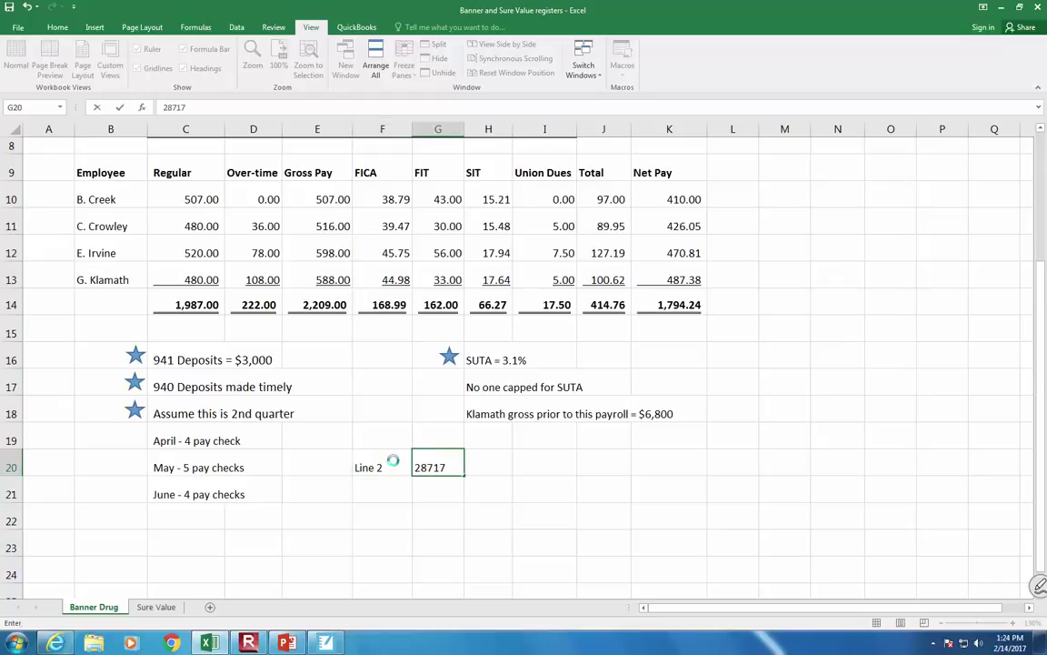
{"action": "key", "text": "Return"}
{"action": "type", "text": "Line 3"}
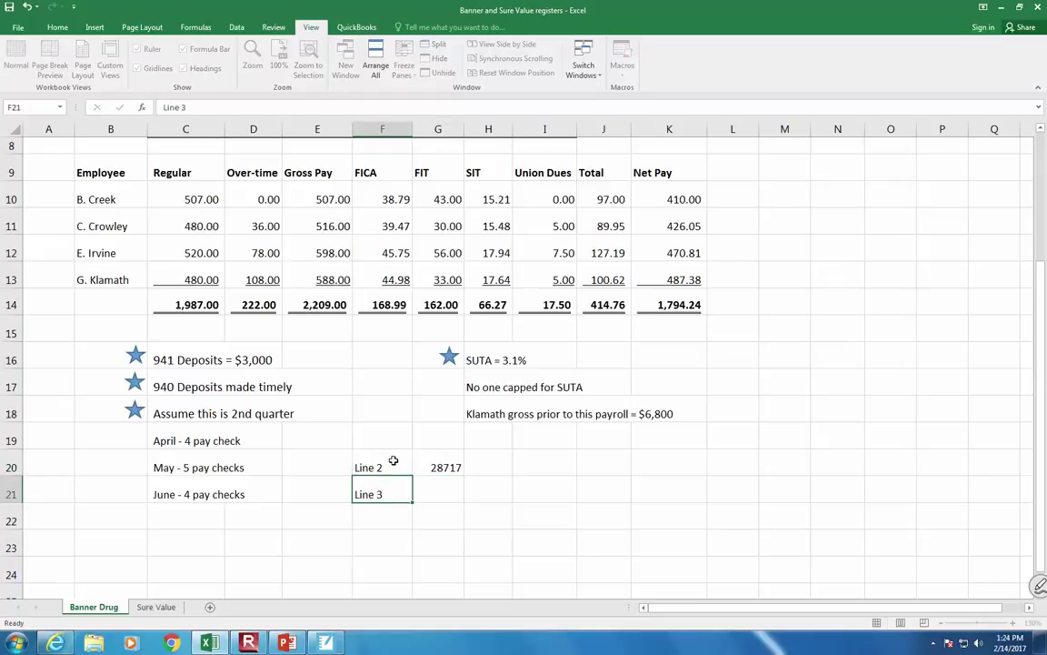
{"action": "key", "text": "Tab"}
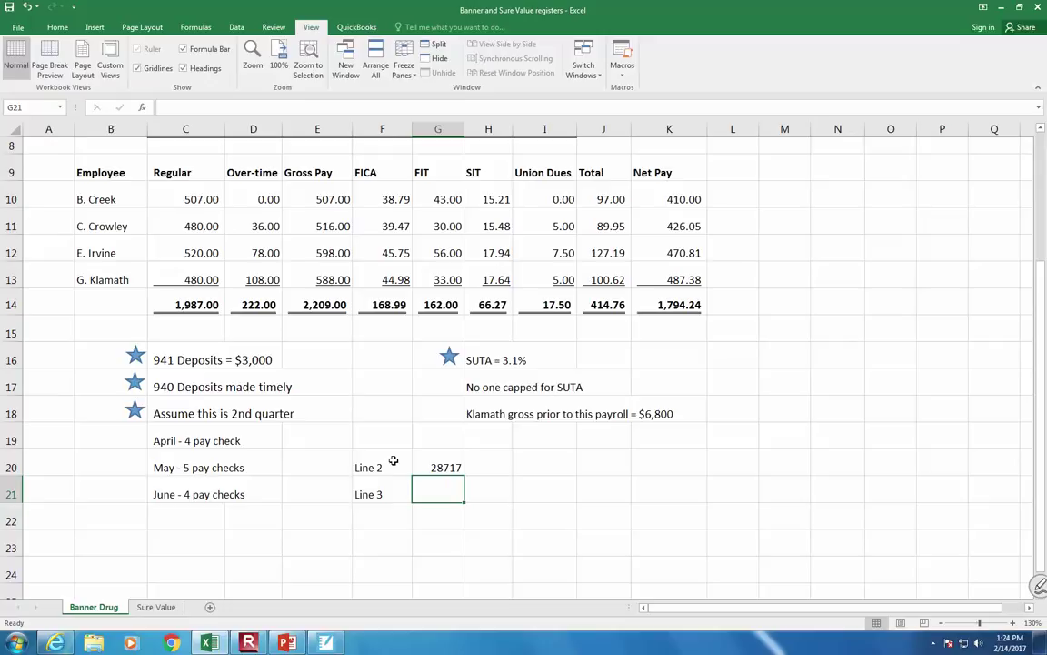
Step: Apply a red font color to F20:G24 and enter 2106 in G21 for Line 3
{"action": "left_click_drag", "start_coordinate": [393, 461], "coordinate": [440, 559]}
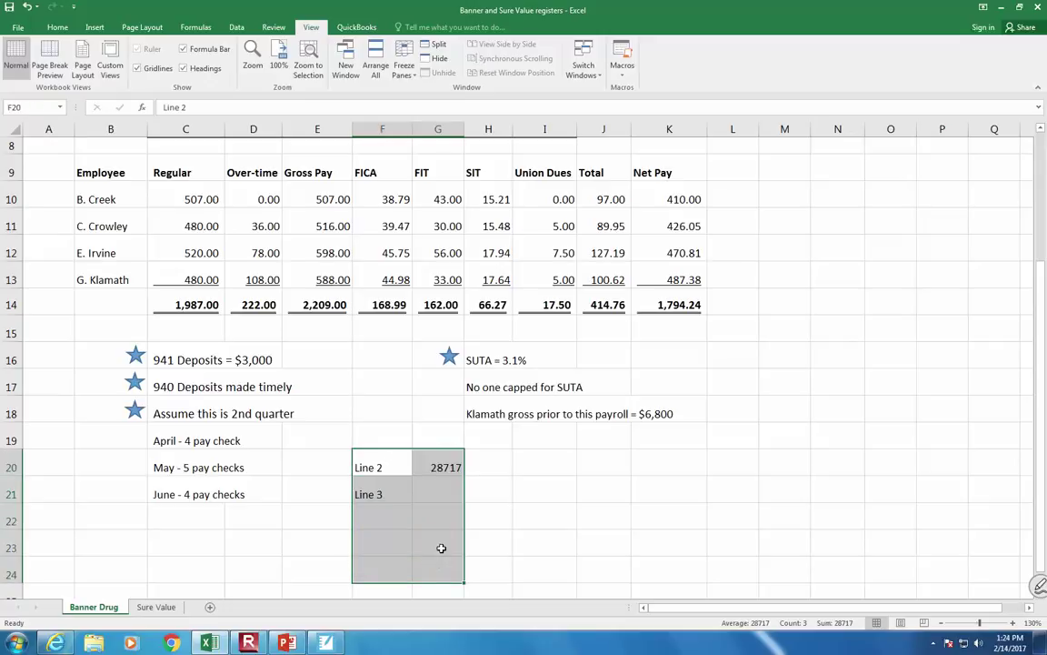
{"action": "left_click", "coordinate": [57, 28]}
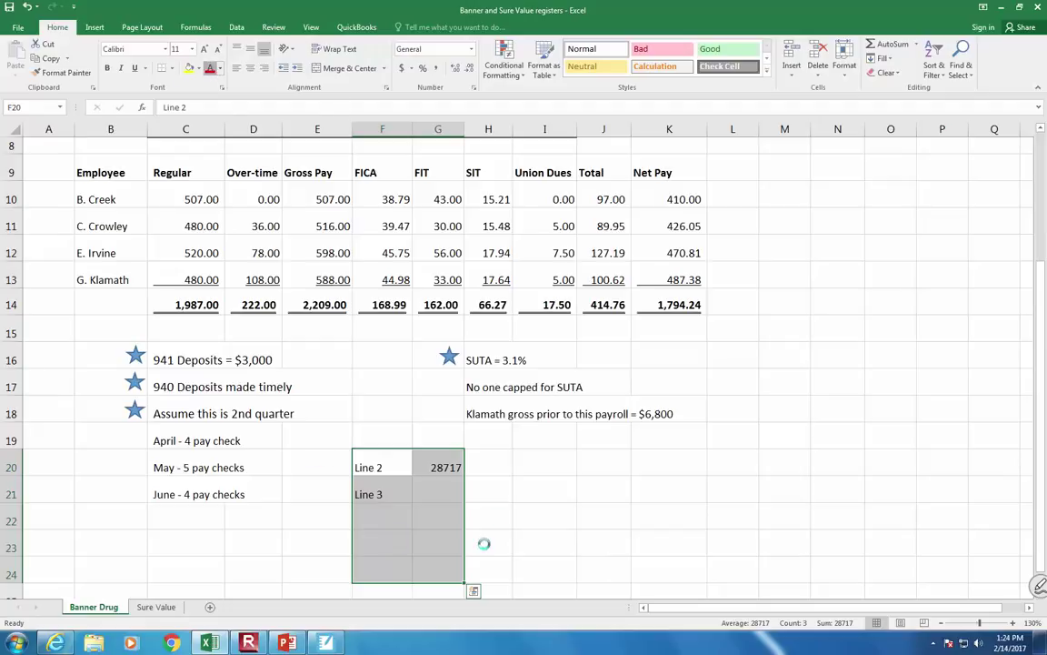
{"action": "left_click", "coordinate": [445, 490]}
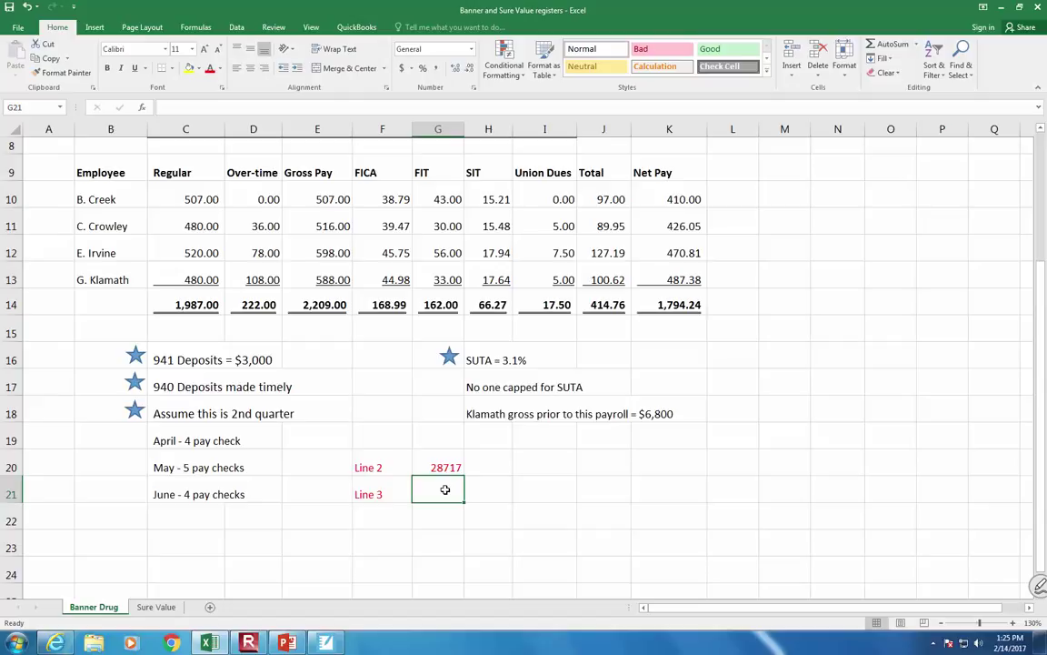
{"action": "type", "text": "2106"}
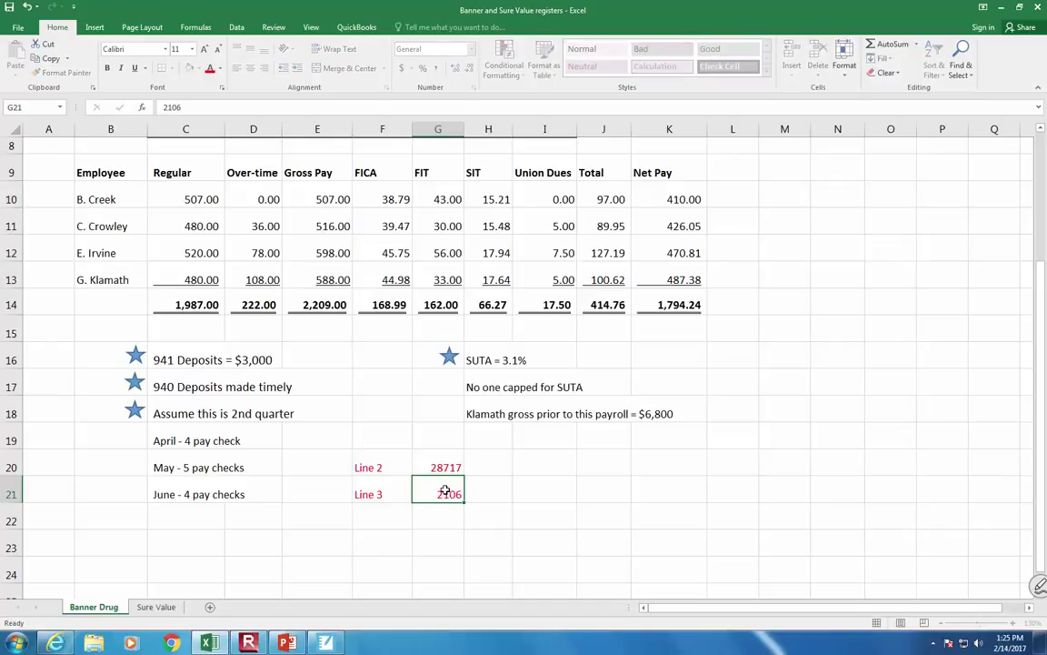
{"action": "key", "text": "Return"}
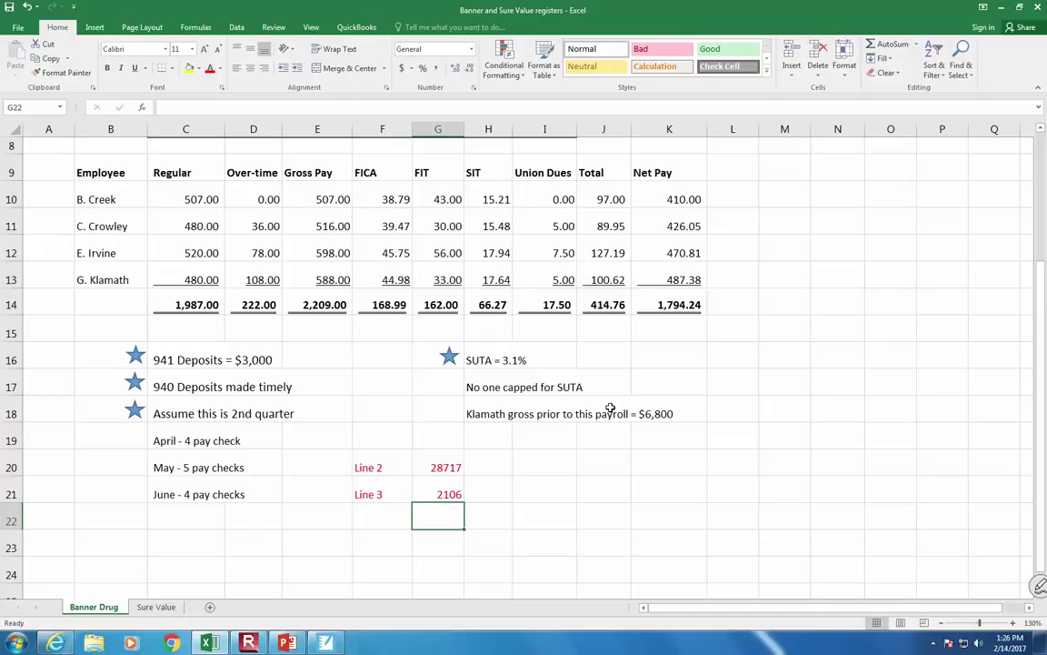
Step: Clear the Line 2 amount from G20 and enter 28717 in J20 instead
{"action": "key", "text": "Up"}
{"action": "key", "text": "Up"}
{"action": "key", "text": "Delete"}
{"action": "key", "text": "Right"}
{"action": "key", "text": "Right"}
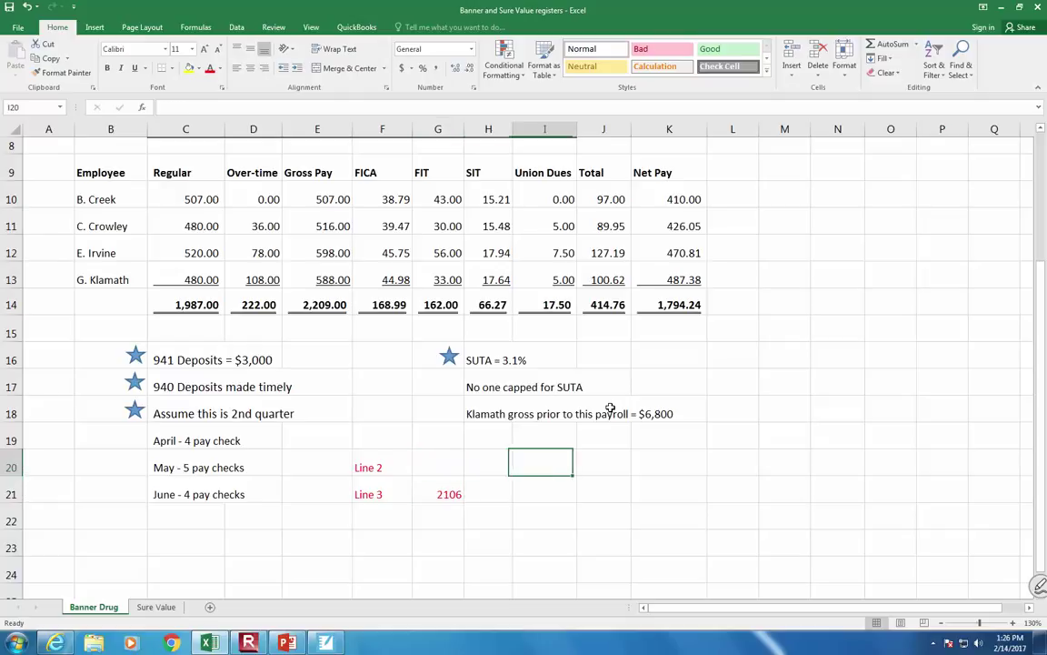
{"action": "key", "text": "Right"}
{"action": "type", "text": "28717"}
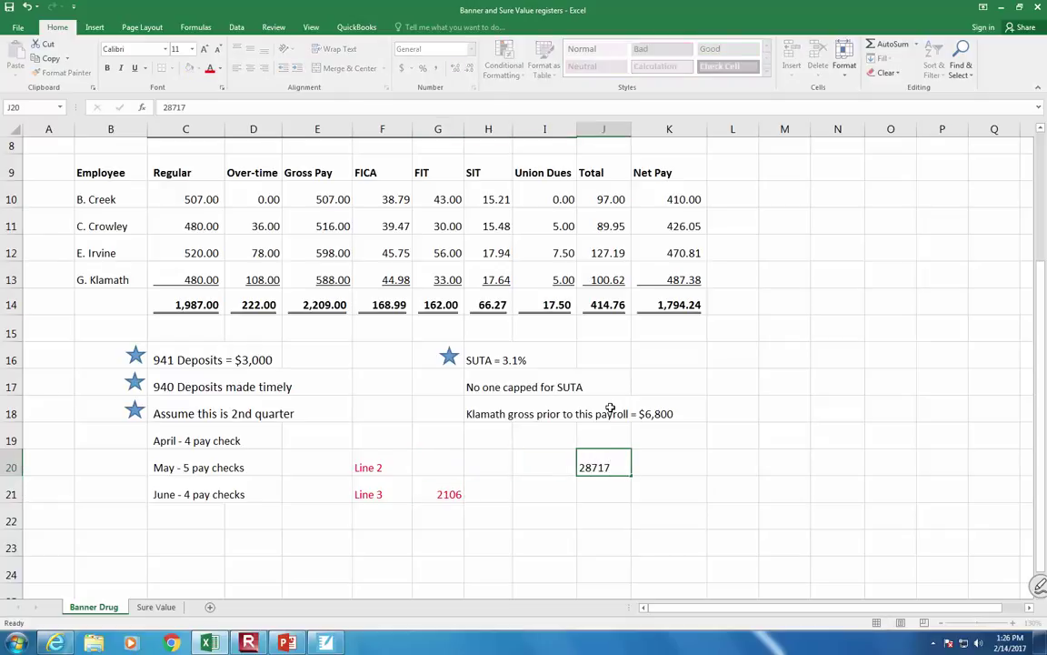
{"action": "key", "text": "Return"}
Step: Enter the Line 3 amount 2106 in J21 and clear it from G21
{"action": "type", "text": "1210"}
{"action": "key", "text": "BackSpace"}
{"action": "key", "text": "BackSpace"}
{"action": "key", "text": "BackSpace"}
{"action": "key", "text": "BackSpace"}
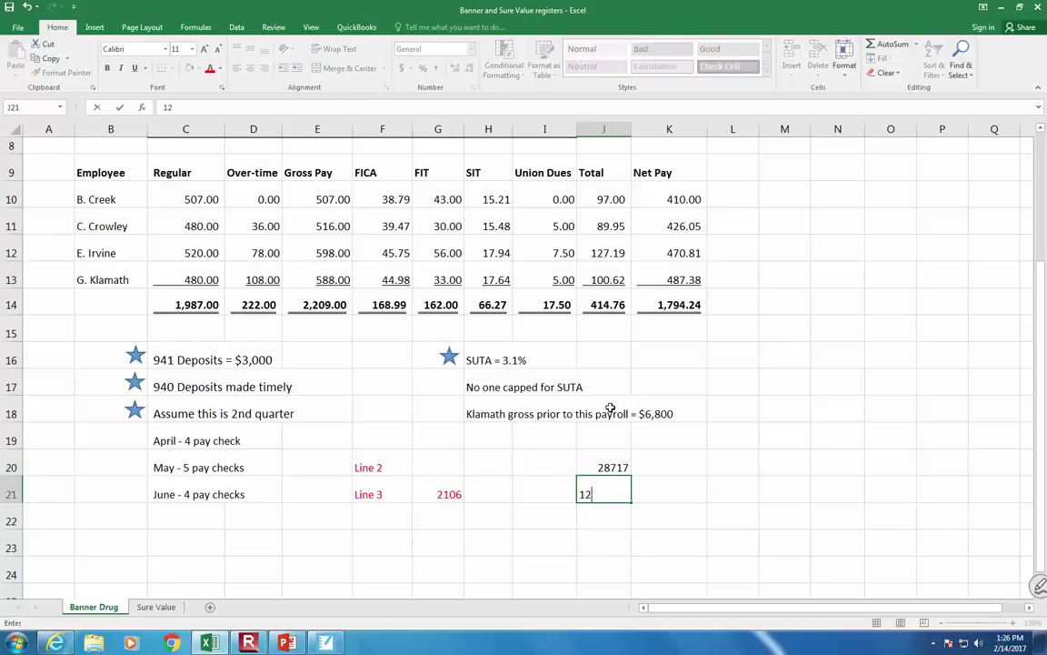
{"action": "type", "text": "2106"}
{"action": "key", "text": "Left"}
{"action": "key", "text": "Left"}
{"action": "key", "text": "Left"}
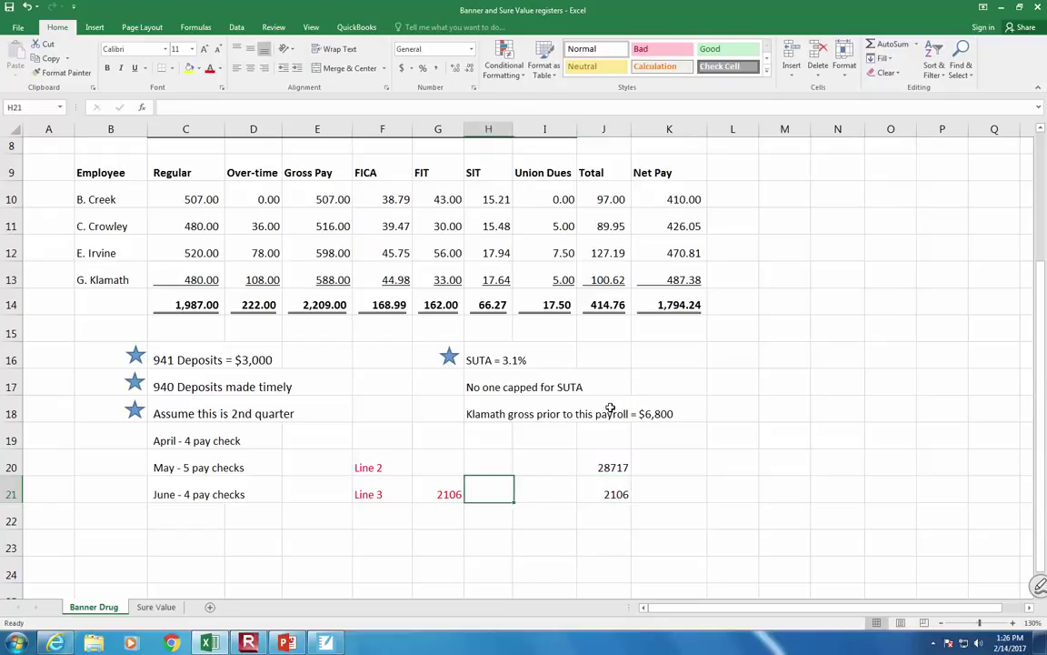
{"action": "key", "text": "Delete"}
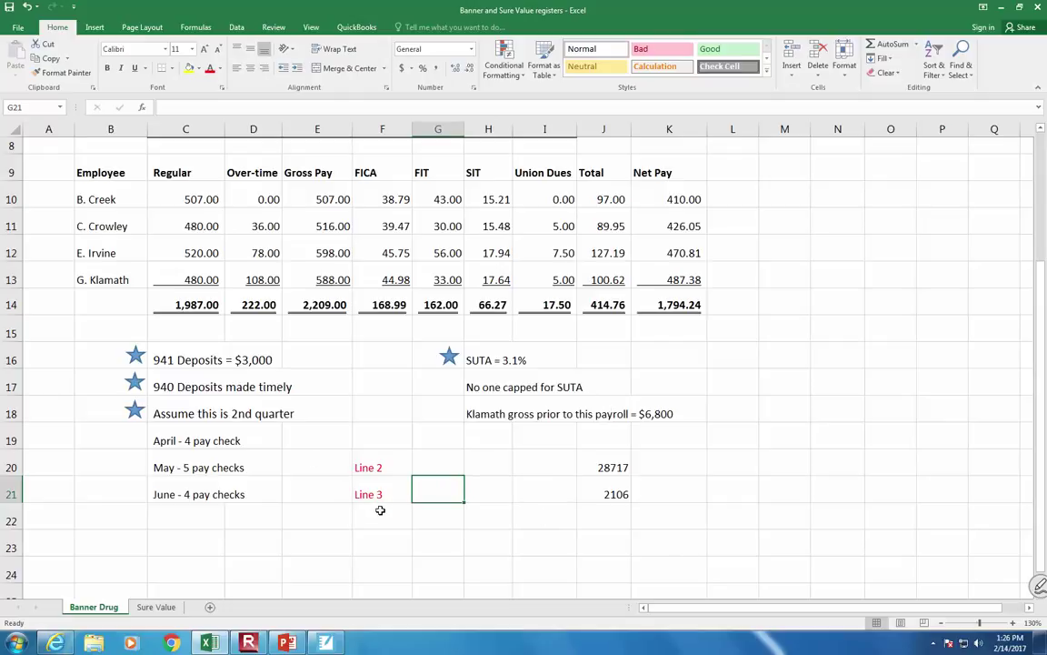
Step: Apply the red font color to F20:J24 and enter the labels Line 5a, 5b, 5c and 5d in F22:F25
{"action": "left_click_drag", "start_coordinate": [384, 469], "coordinate": [598, 573]}
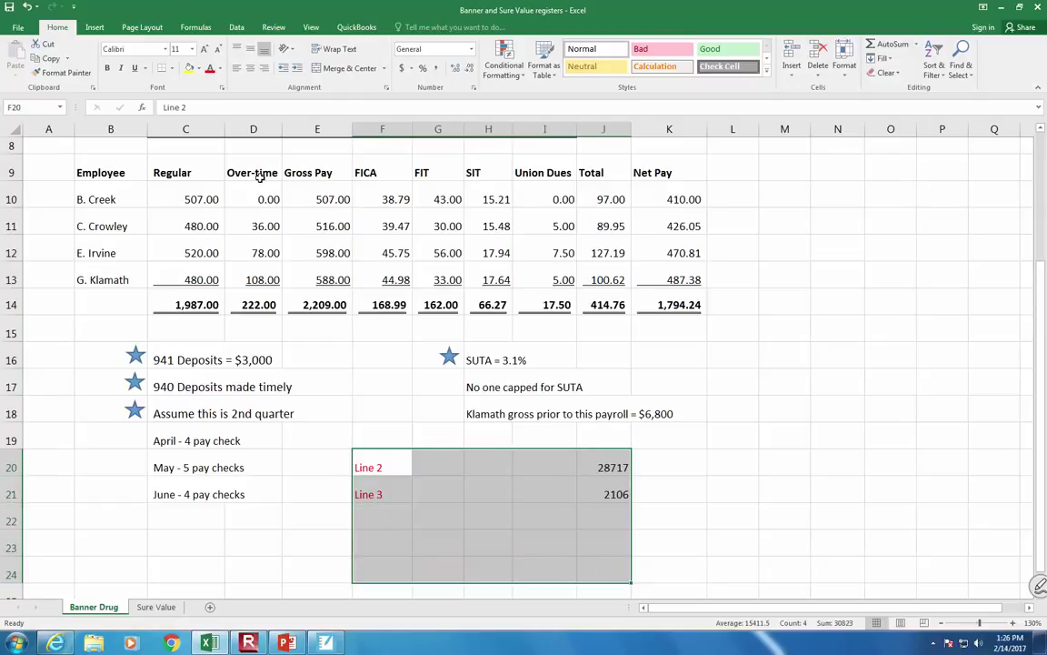
{"action": "left_click", "coordinate": [211, 69]}
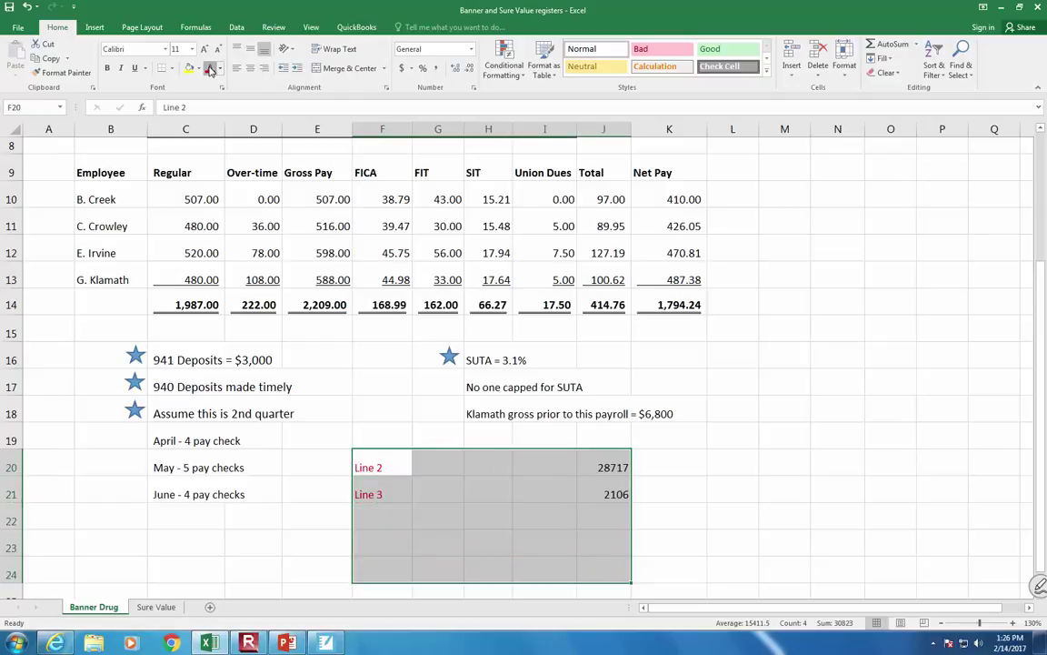
{"action": "left_click", "coordinate": [390, 515]}
{"action": "type", "text": "Line 5a"}
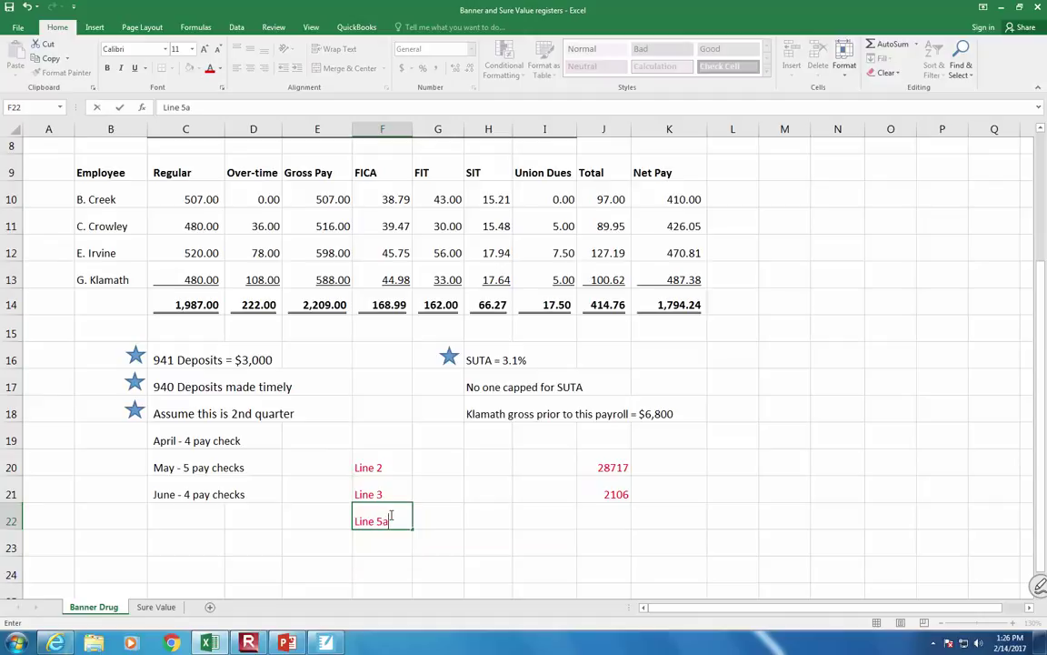
{"action": "key", "text": "Return"}
{"action": "type", "text": "5b"}
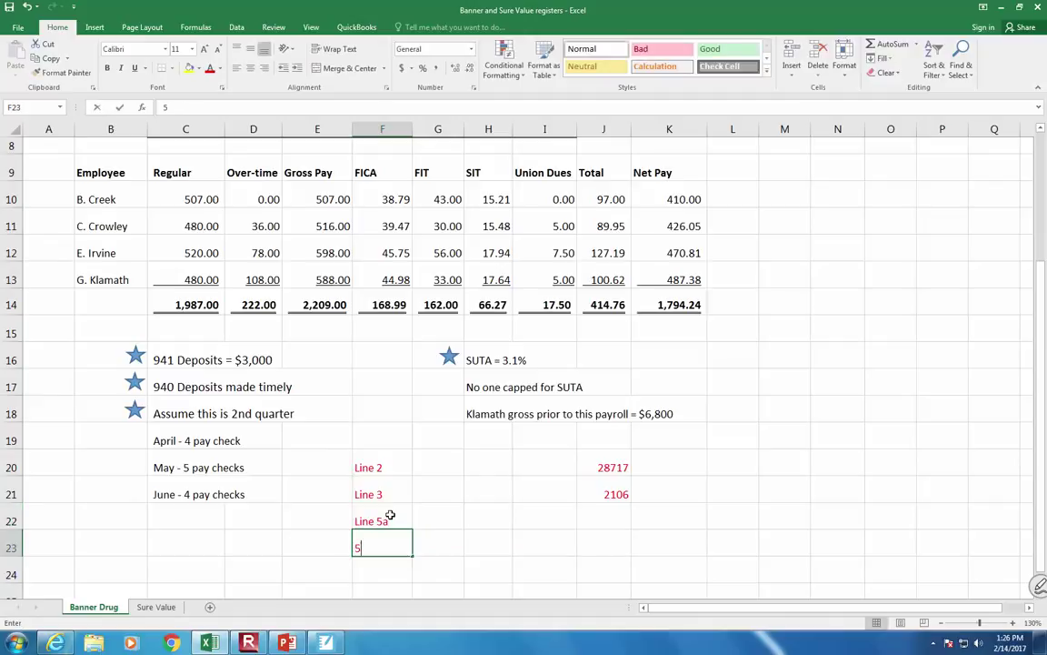
{"action": "key", "text": "Return"}
{"action": "type", "text": "5c"}
{"action": "key", "text": "Return"}
{"action": "type", "text": "5d"}
{"action": "key", "text": "Return"}
Step: Insert a row above Line 5a and enter the headings Column 1 in G22 and Column 2 in H22
{"action": "key", "text": "Up"}
{"action": "key", "text": "Up"}
{"action": "key", "text": "Up"}
{"action": "key", "text": "Up"}
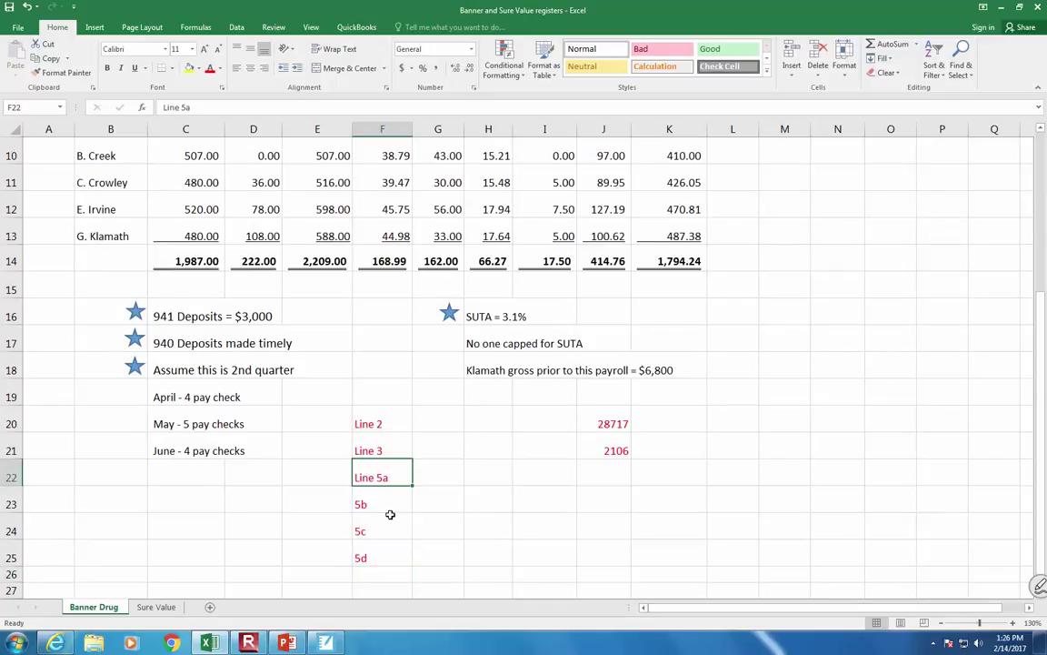
{"action": "key", "text": "Right"}
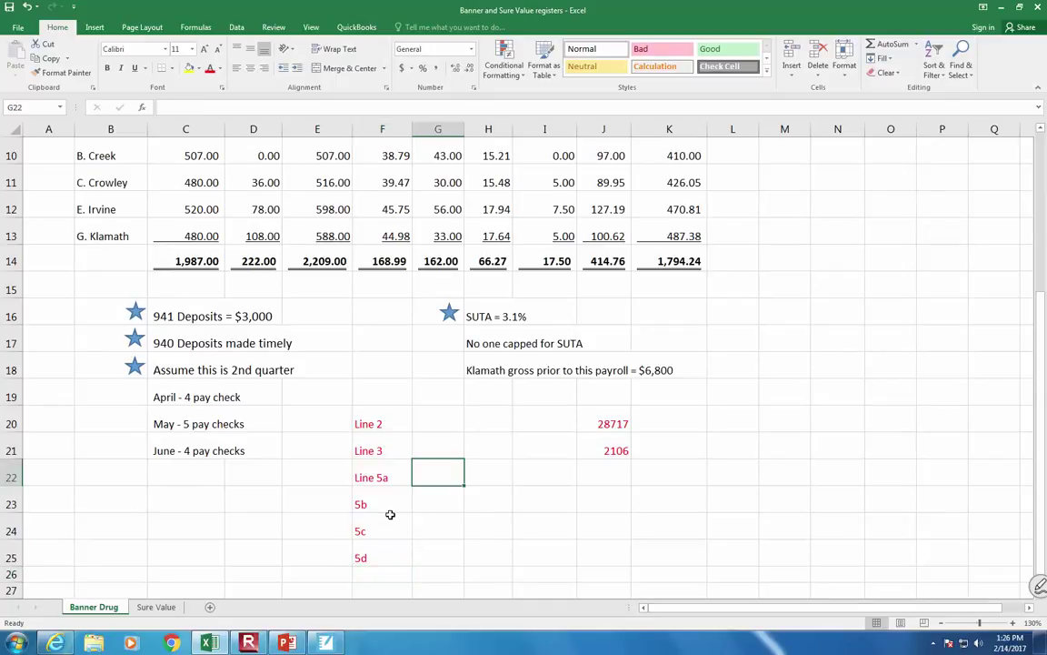
{"action": "key", "text": "alt+h"}
{"action": "key", "text": "i"}
{"action": "key", "text": "r"}
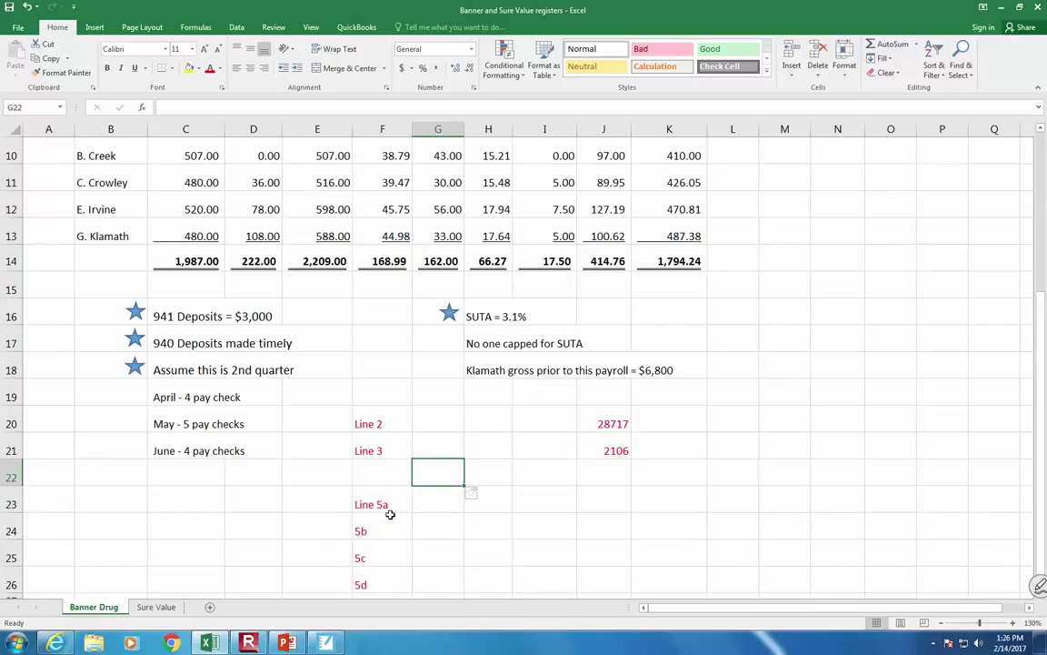
{"action": "type", "text": "Column"}
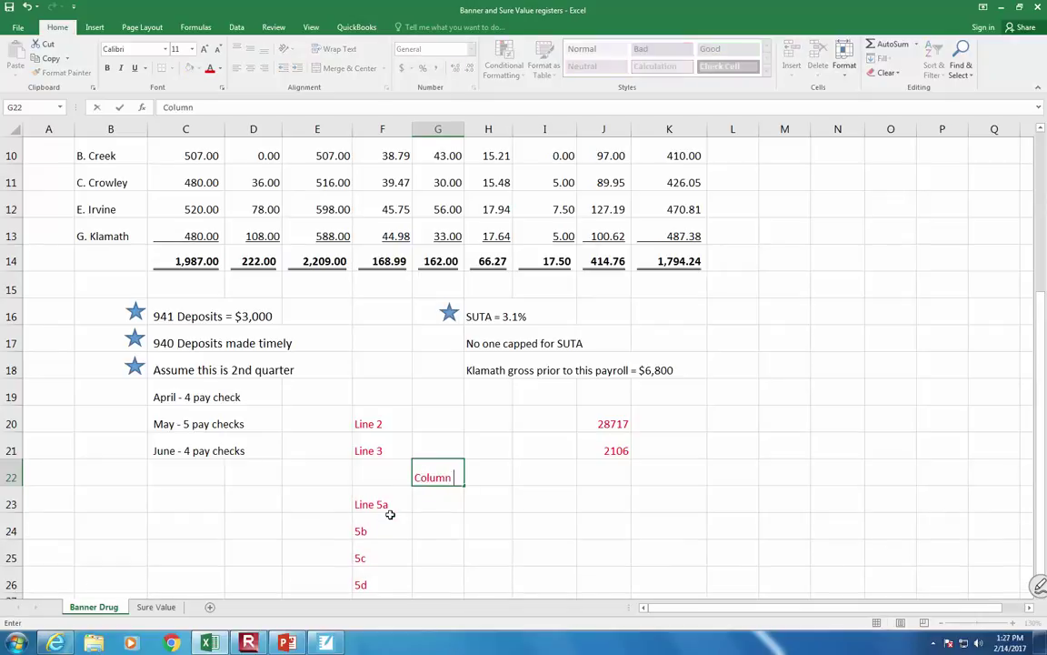
{"action": "type", "text": " 1"}
{"action": "key", "text": "Tab"}
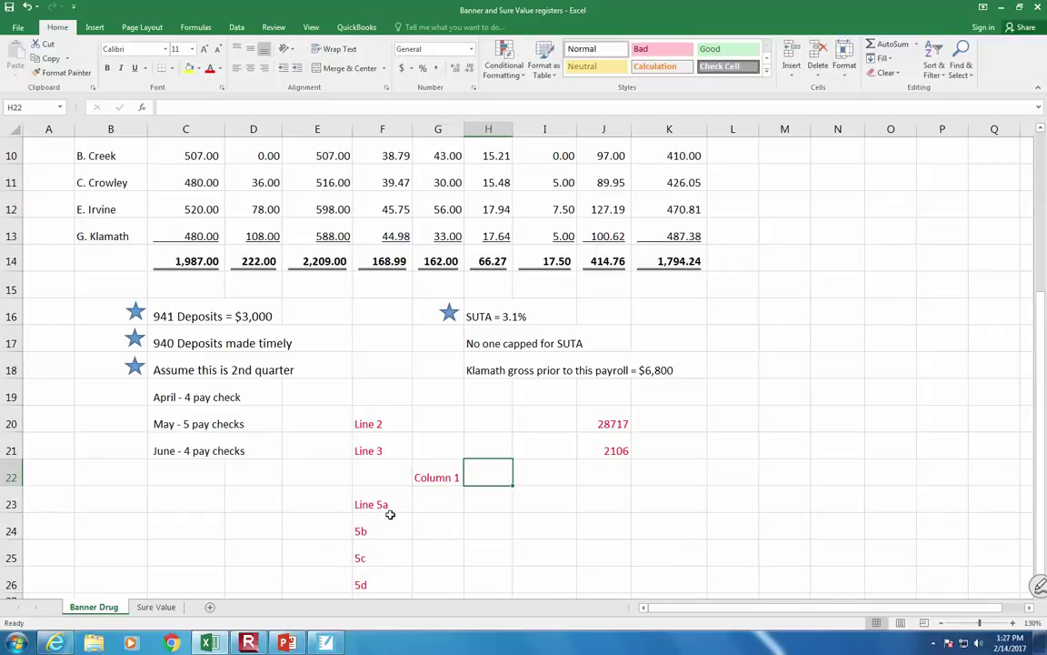
{"action": "type", "text": "Column 2"}
{"action": "key", "text": "Return"}
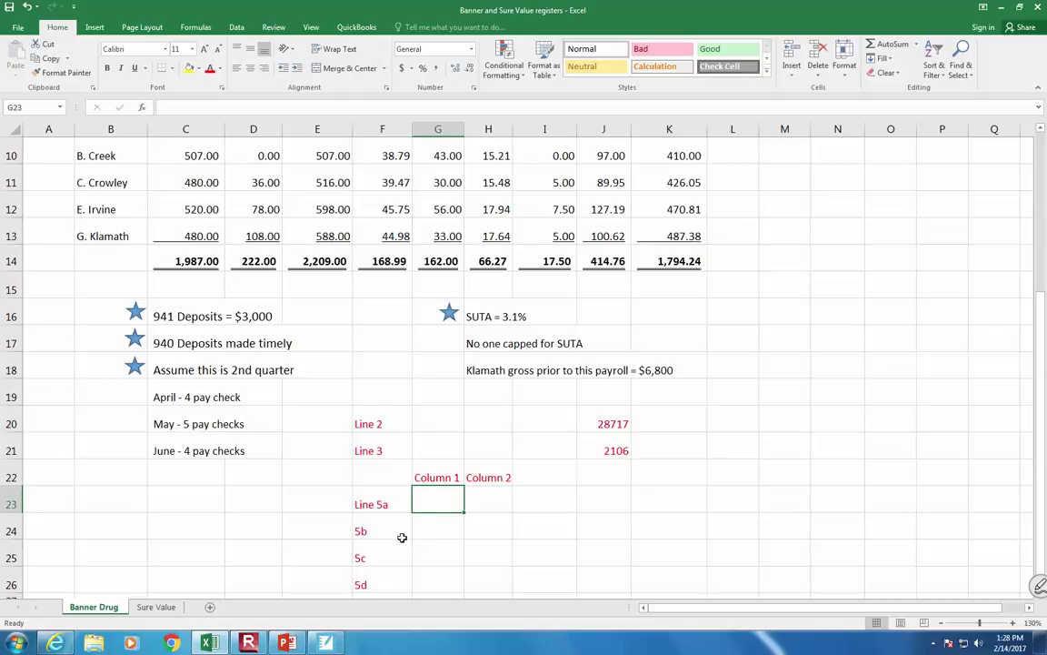
Step: Fill the 5b and 5d rows black across columns F to H, and widen columns G and H
{"action": "left_click_drag", "start_coordinate": [396, 530], "coordinate": [472, 529]}
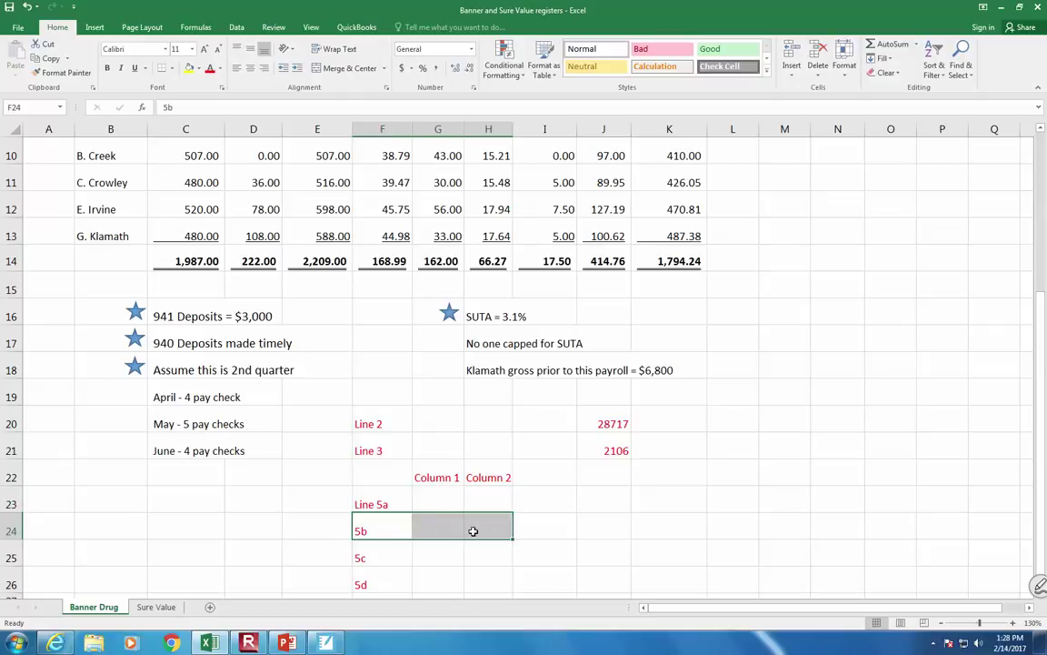
{"action": "left_click", "coordinate": [202, 71]}
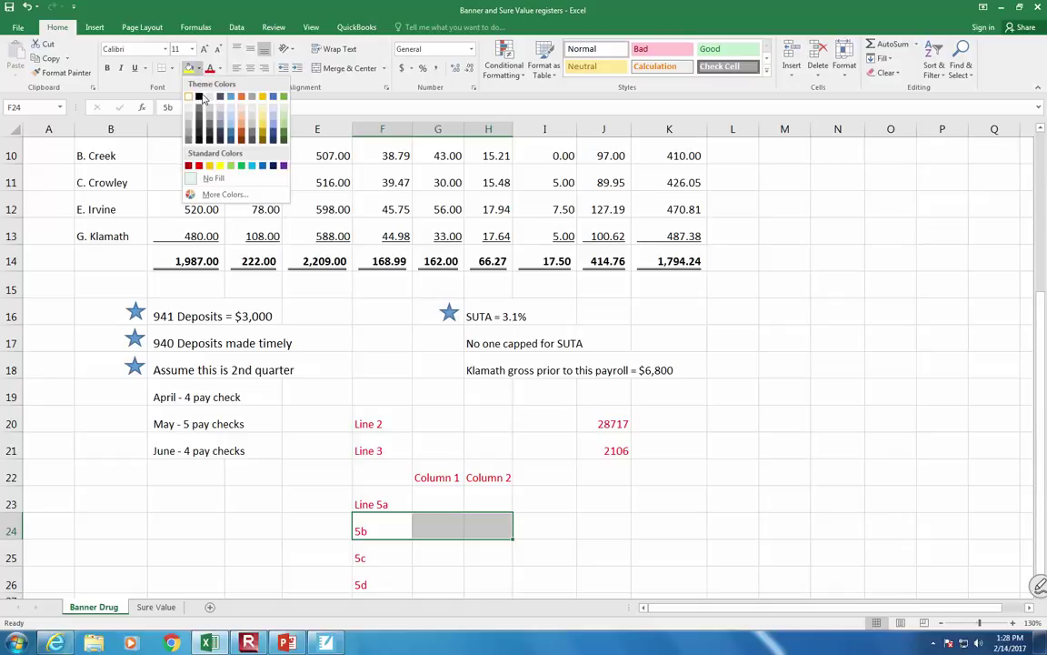
{"action": "left_click", "coordinate": [200, 96]}
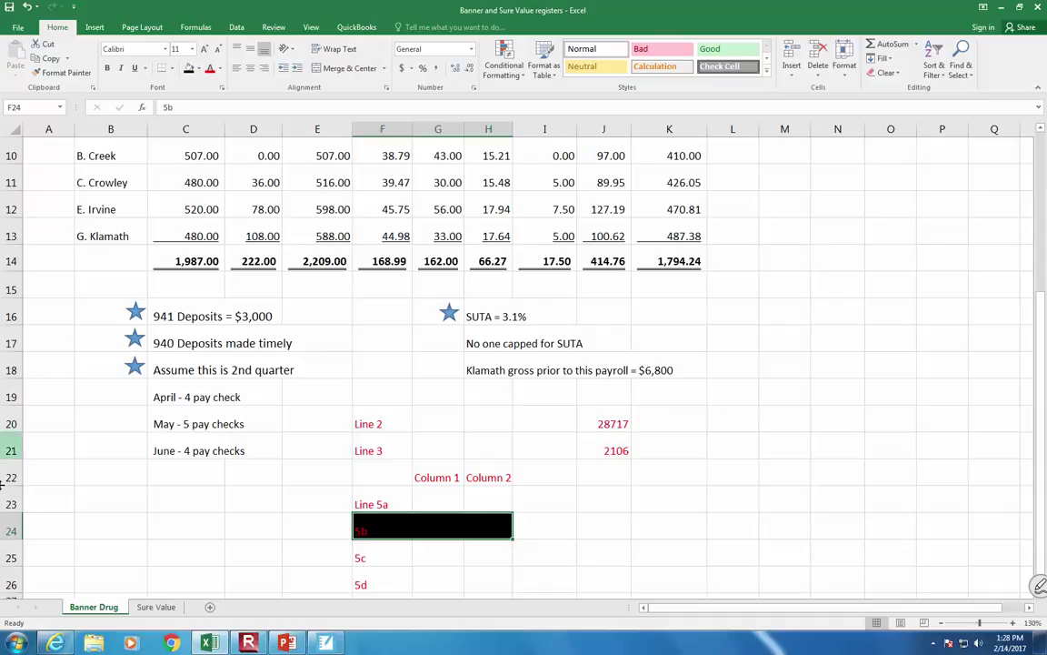
{"action": "left_click_drag", "start_coordinate": [371, 578], "coordinate": [484, 581]}
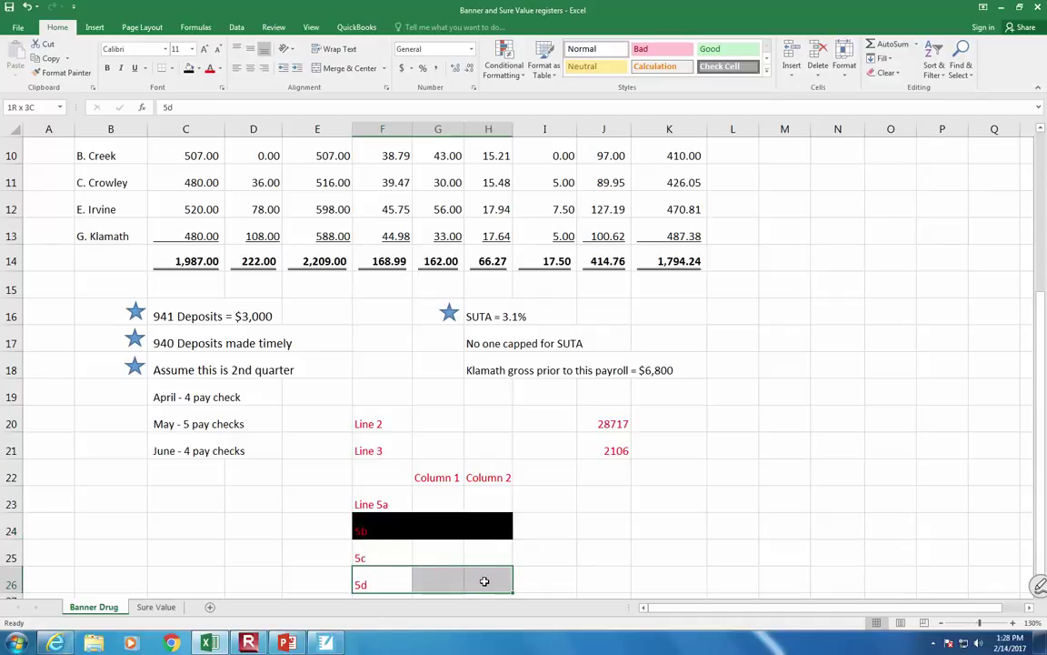
{"action": "left_click", "coordinate": [188, 70]}
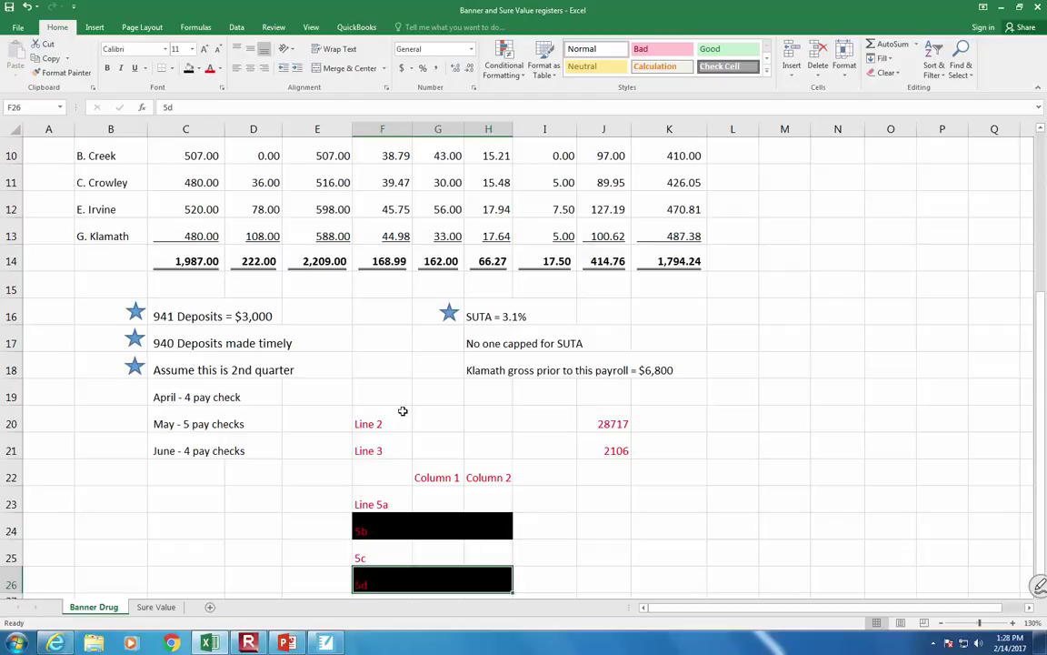
{"action": "left_click_drag", "start_coordinate": [463, 129], "coordinate": [543, 129]}
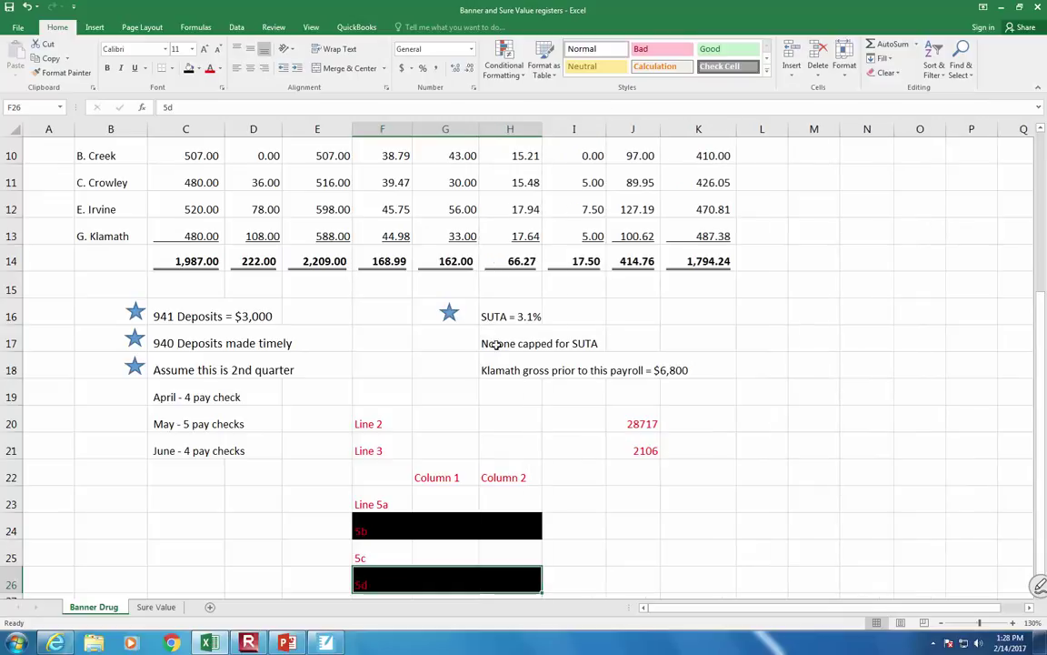
Step: Enter 28717 as the Column 1 amount for Line 5a in G23 and for 5c in G25
{"action": "left_click", "coordinate": [443, 497]}
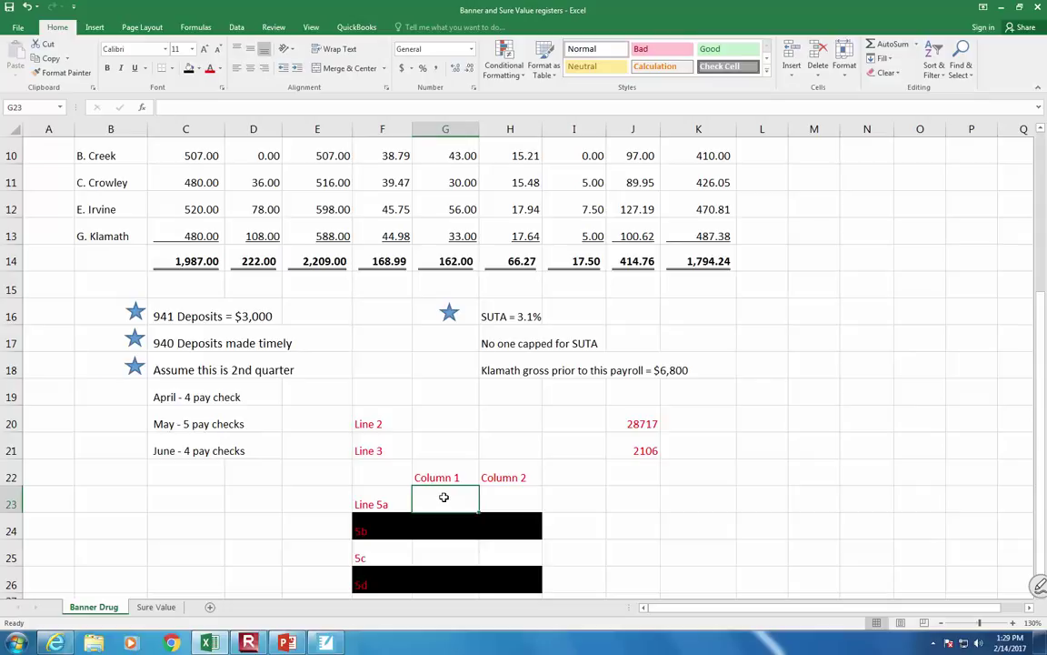
{"action": "type", "text": "28717"}
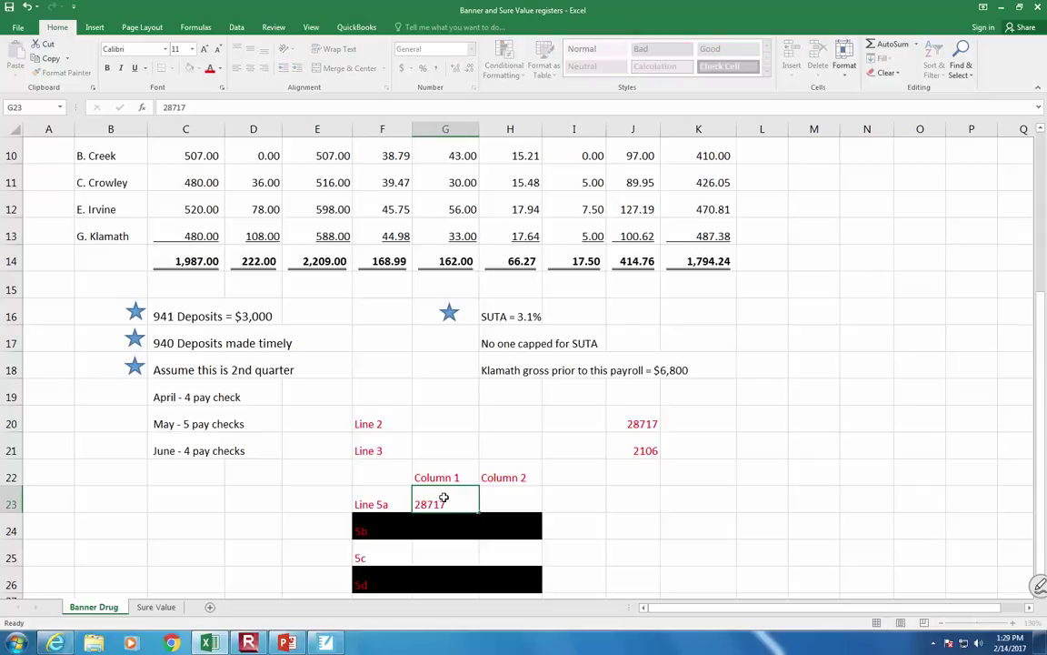
{"action": "key", "text": "Return"}
{"action": "key", "text": "Return"}
{"action": "type", "text": "28717"}
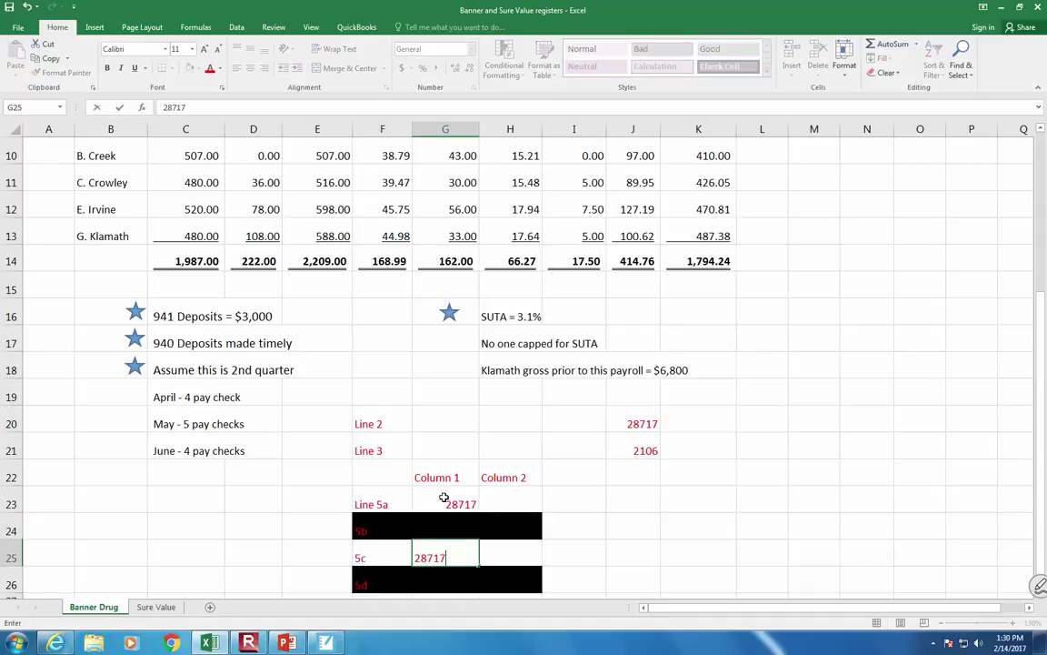
{"action": "left_click", "coordinate": [443, 498]}
Step: Calculate the Line 5a Column 2 amount in H23 with the formula =G23*.124
{"action": "key", "text": "Right"}
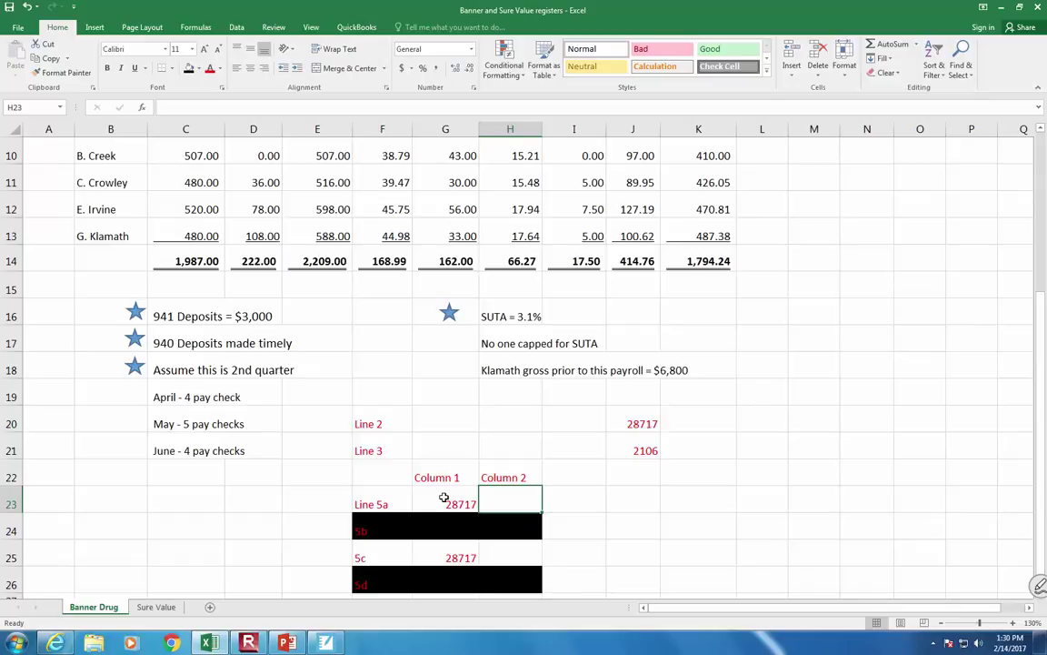
{"action": "type", "text": "="}
{"action": "left_click", "coordinate": [444, 497]}
{"action": "type", "text": "*.124"}
{"action": "key", "text": "Return"}
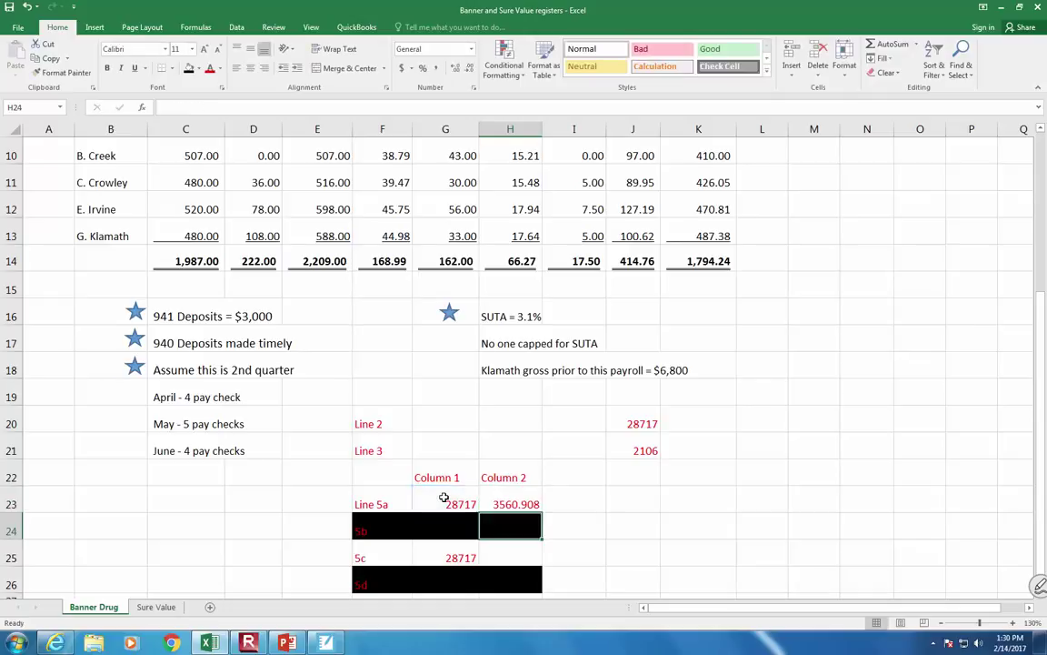
Step: Calculate the 5c Column 2 amount in H25 with the formula =G25*.029
{"action": "left_click", "coordinate": [505, 556]}
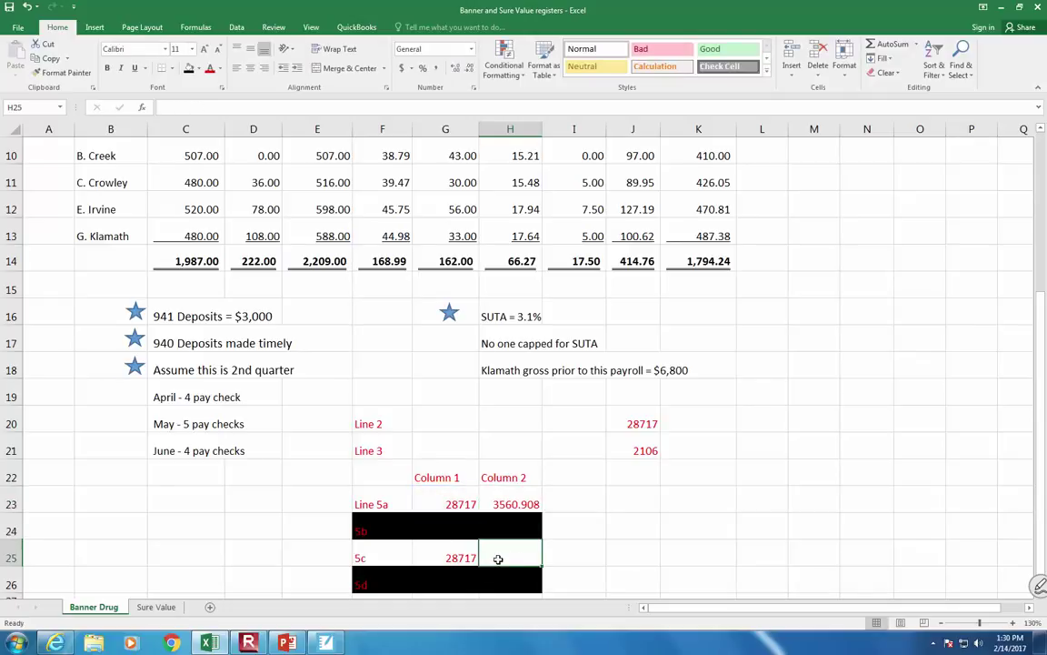
{"action": "type", "text": "="}
{"action": "left_click", "coordinate": [460, 556]}
{"action": "type", "text": "*3"}
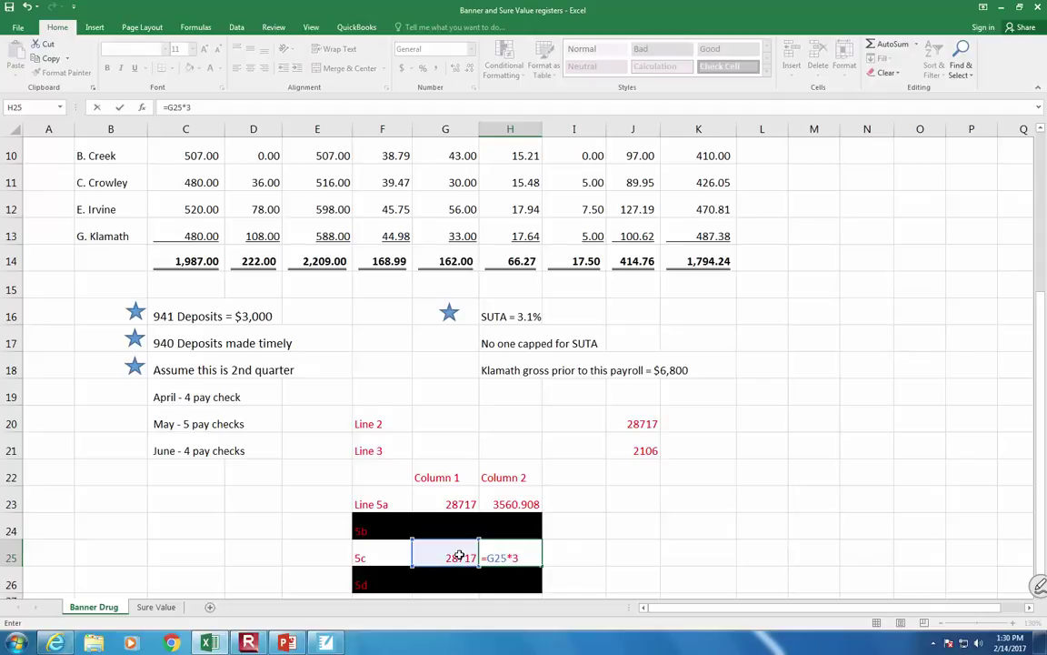
{"action": "key", "text": "BackSpace"}
{"action": "type", "text": ".029"}
{"action": "key", "text": "ctrl+Return"}
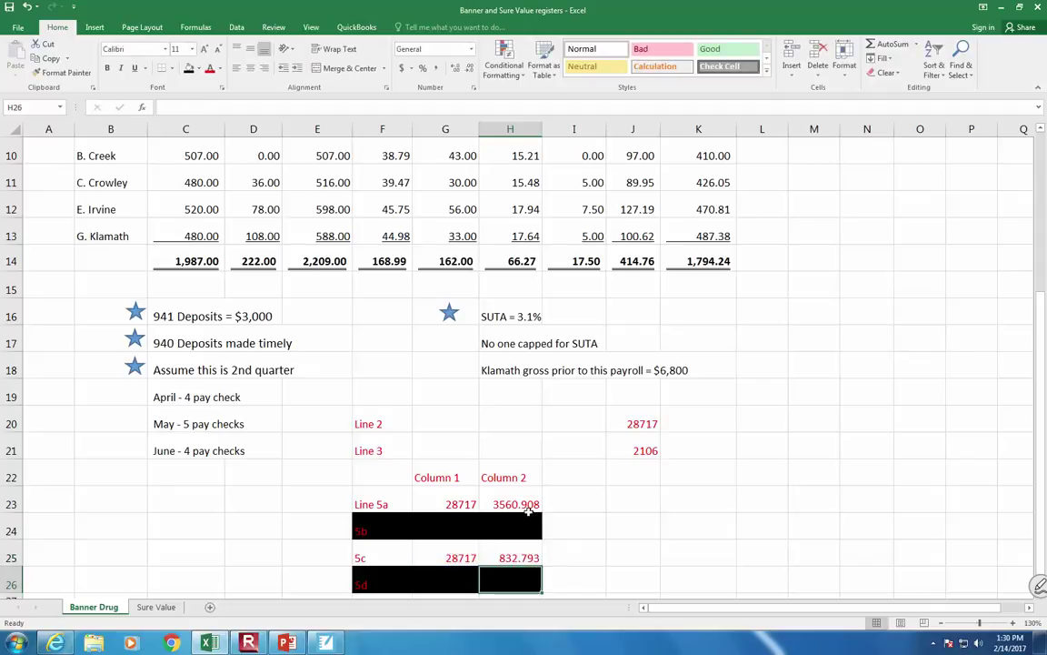
Step: Reduce the Column 2 amounts in H23 and H25 to two decimal places
{"action": "left_click", "coordinate": [531, 502]}
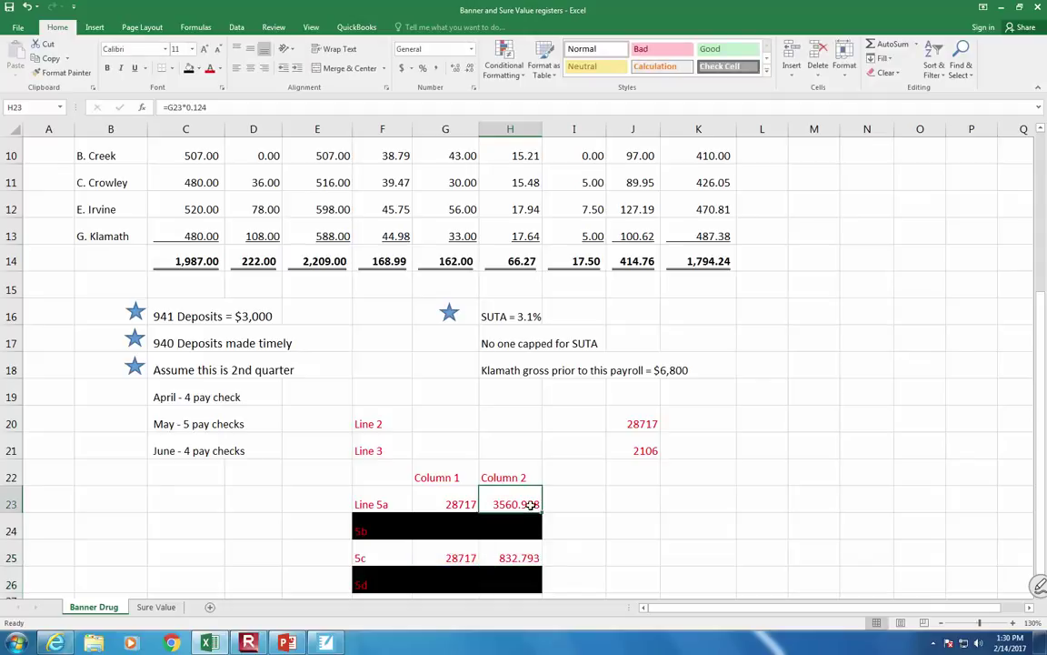
{"action": "left_click", "coordinate": [469, 69]}
{"action": "left_click", "coordinate": [522, 556]}
{"action": "left_click", "coordinate": [470, 69]}
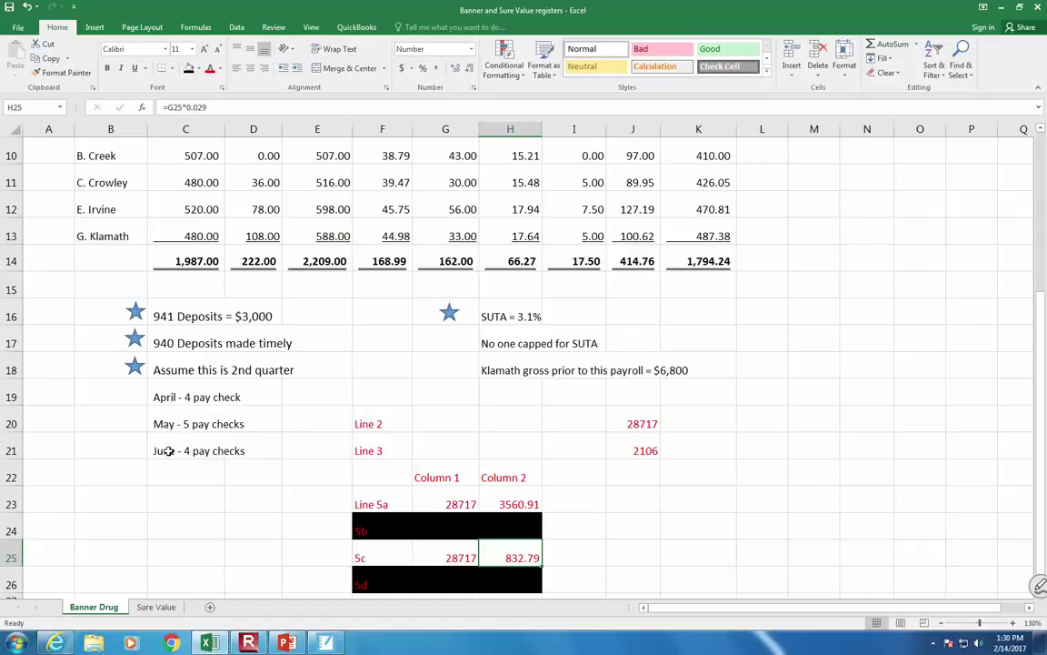
{"action": "scroll", "coordinate": [121, 504], "scroll_direction": "down", "scroll_amount": 1}
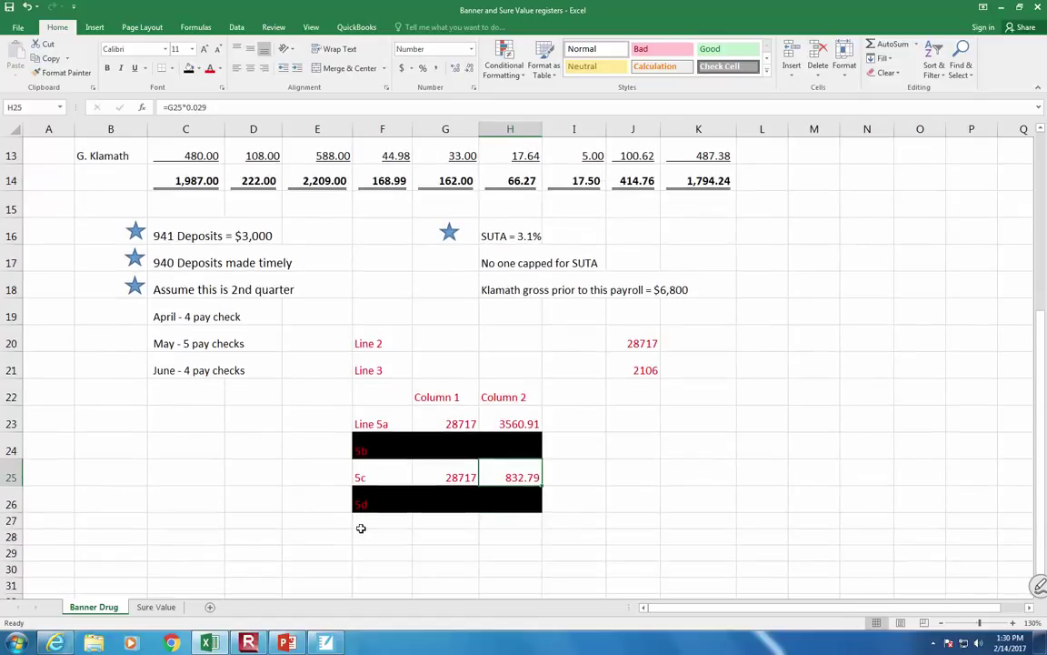
{"action": "left_click", "coordinate": [397, 507]}
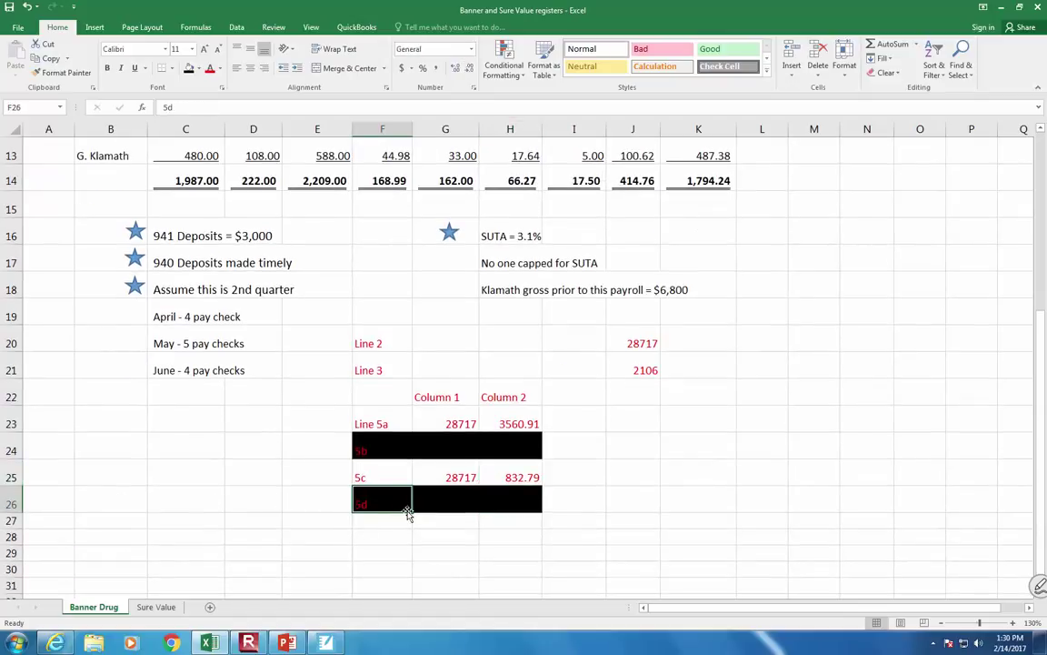
{"action": "left_click_drag", "start_coordinate": [411, 511], "coordinate": [411, 529]}
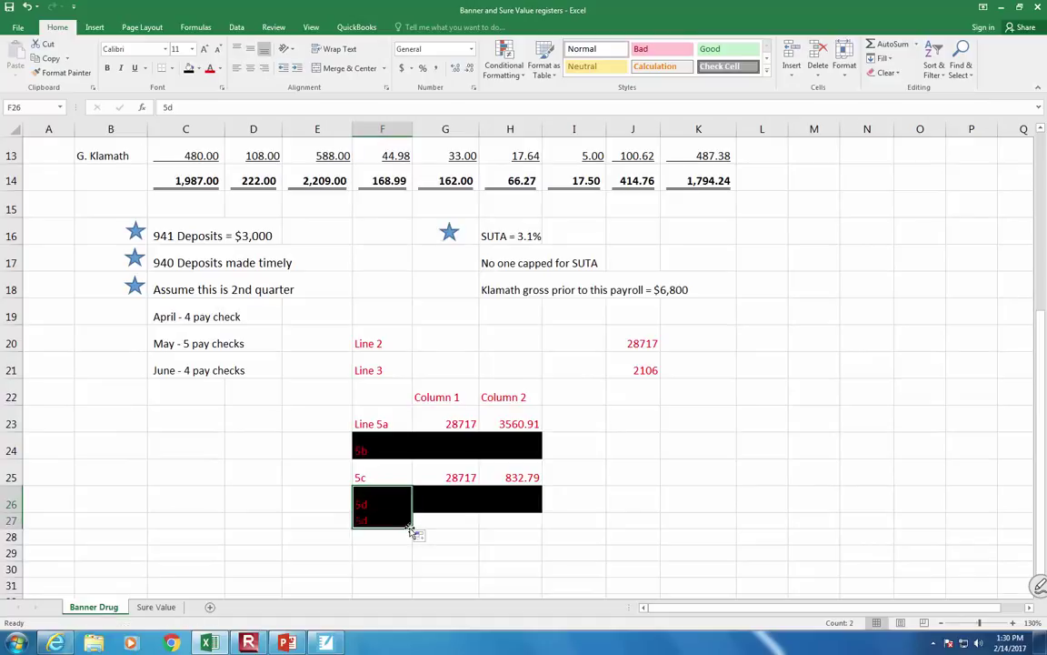
{"action": "left_click", "coordinate": [27, 7]}
Step: Enter the label 5e in F27, directly below the 5d row
{"action": "left_click", "coordinate": [386, 522]}
{"action": "type", "text": "5e"}
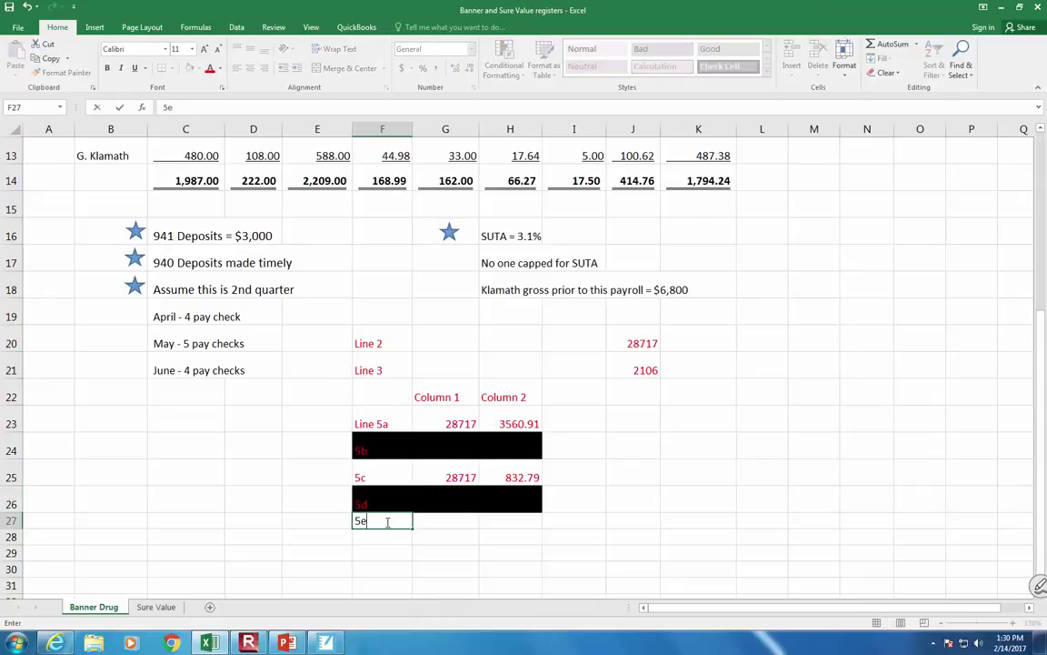
{"action": "key", "text": "Right"}
Step: Enter the formula =H23+H25 in J27 for line 5e and apply the red font color to F27:J31
{"action": "key", "text": "Right"}
{"action": "key", "text": "Right"}
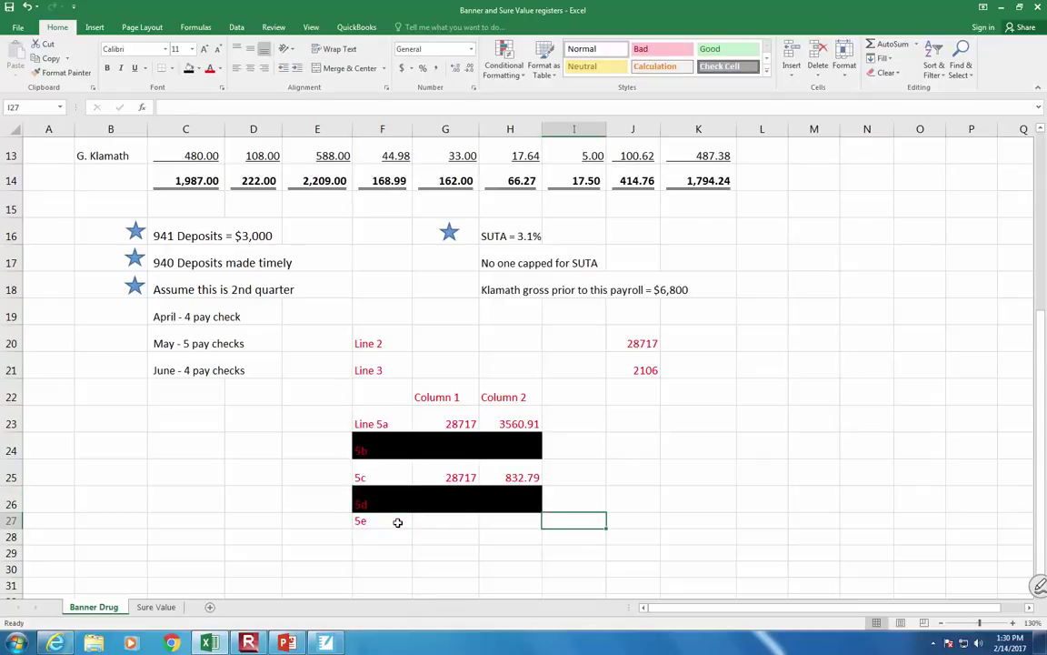
{"action": "key", "text": "Right"}
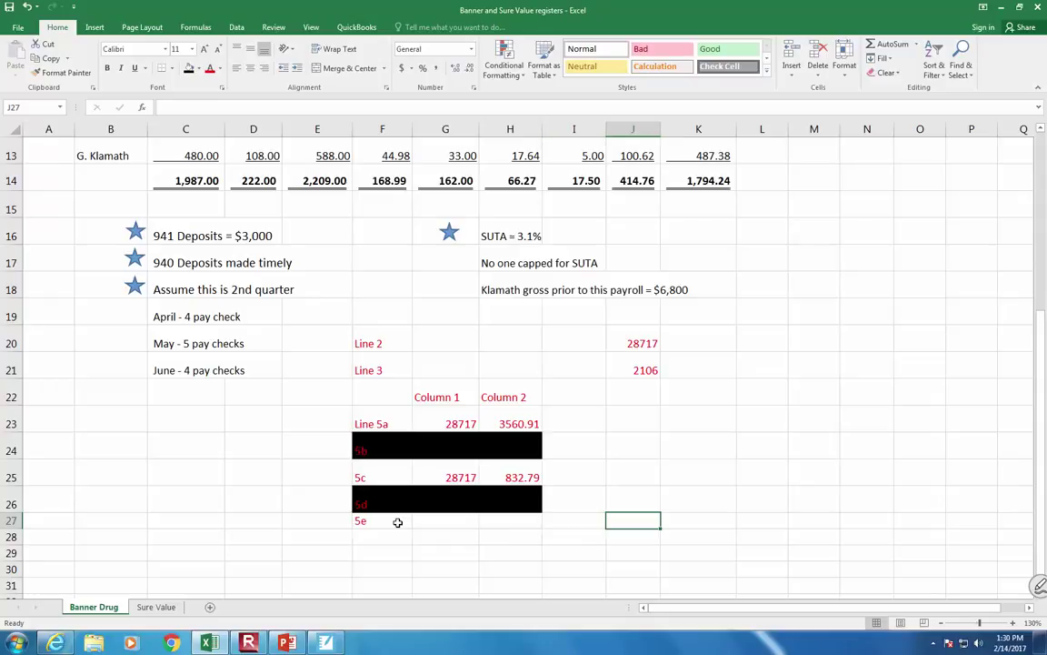
{"action": "type", "text": "="}
{"action": "left_click", "coordinate": [517, 423]}
{"action": "type", "text": "+"}
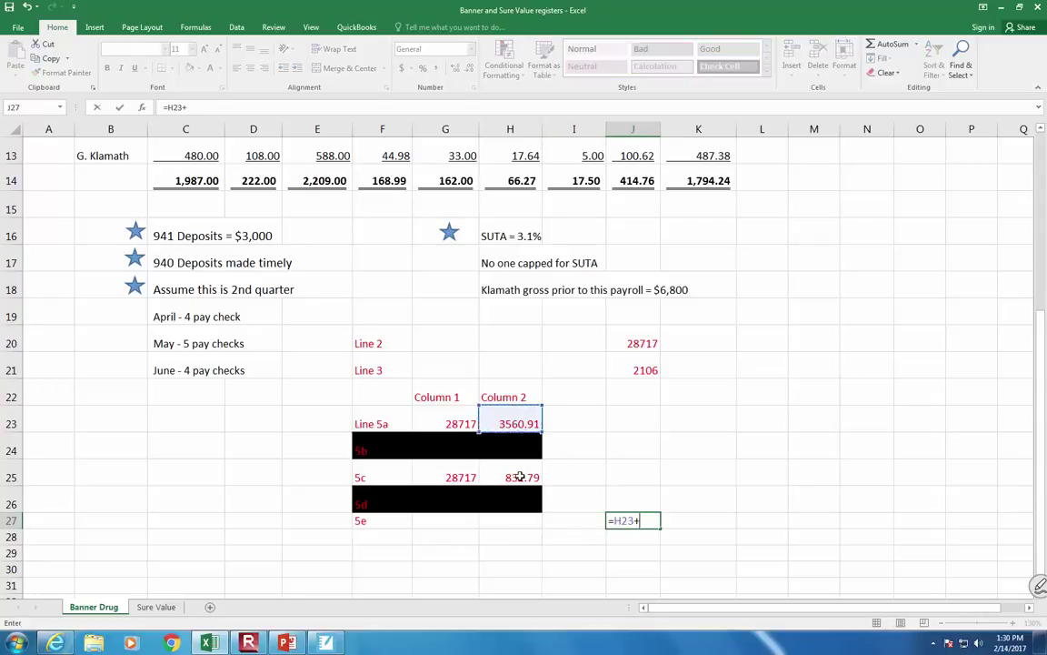
{"action": "left_click", "coordinate": [520, 479]}
{"action": "key", "text": "Return"}
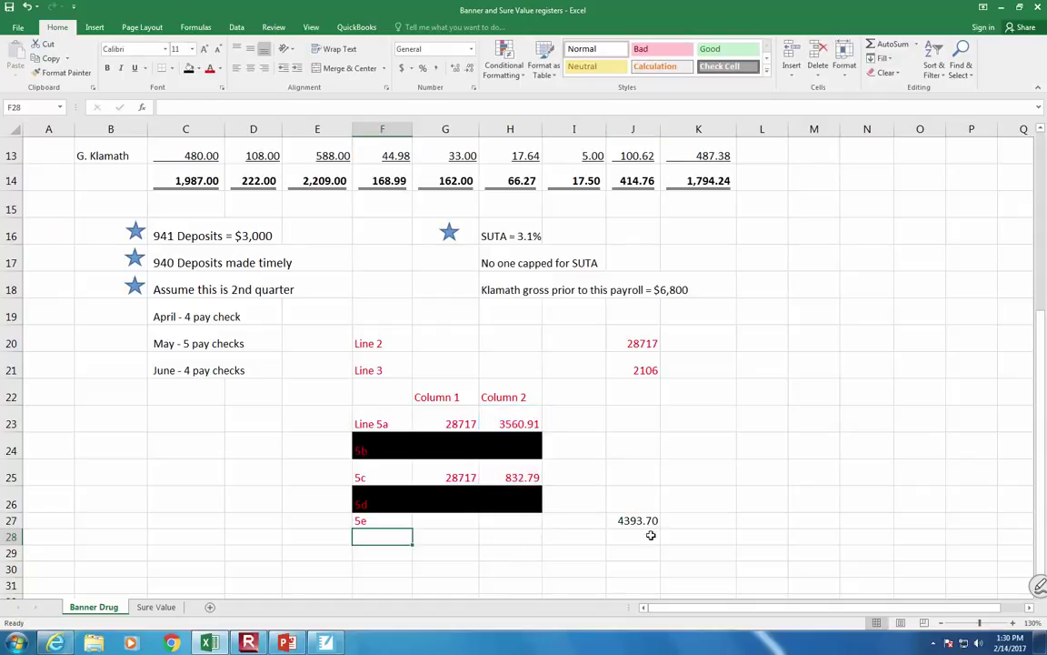
{"action": "left_click_drag", "start_coordinate": [391, 520], "coordinate": [619, 545]}
{"action": "left_click", "coordinate": [208, 68]}
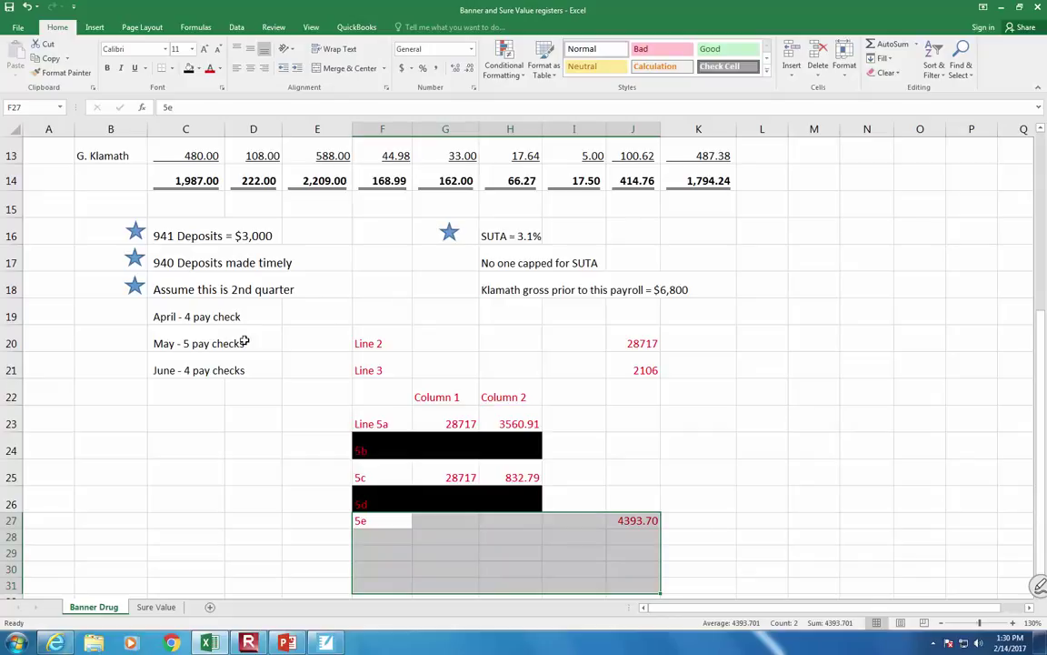
Step: Set the worksheet zoom to a custom magnification of 160%
{"action": "left_click", "coordinate": [251, 436]}
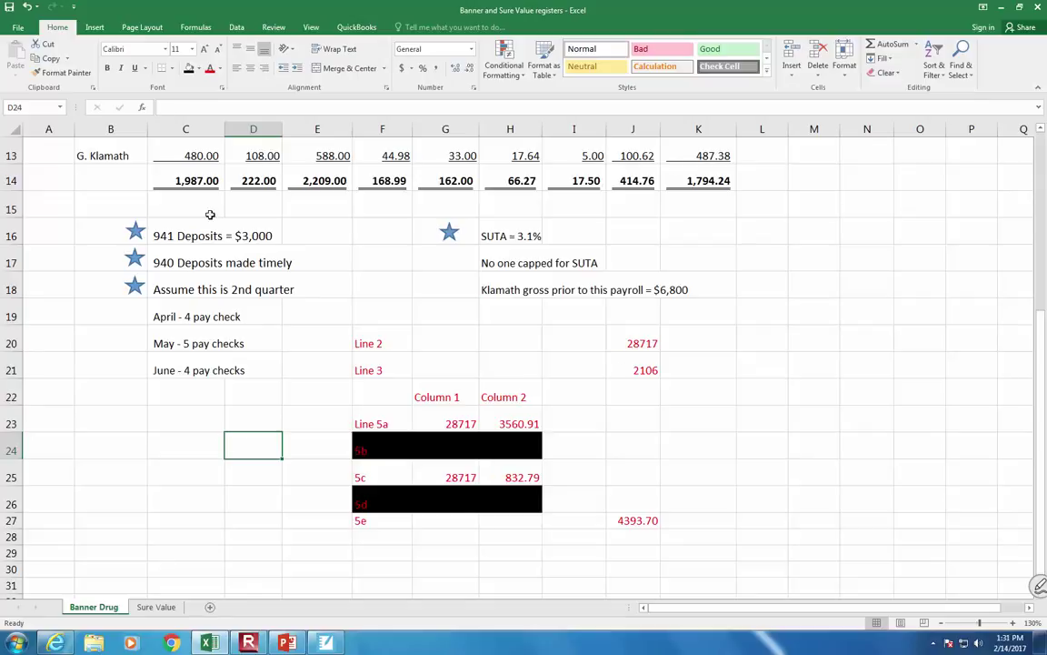
{"action": "left_click", "coordinate": [312, 28]}
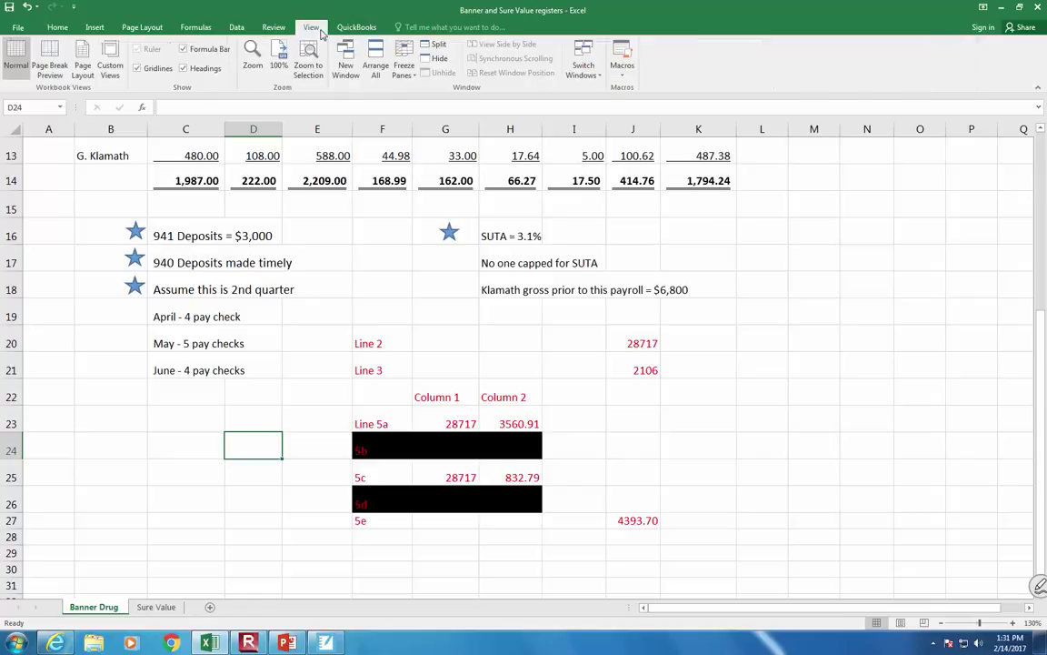
{"action": "left_click", "coordinate": [253, 59]}
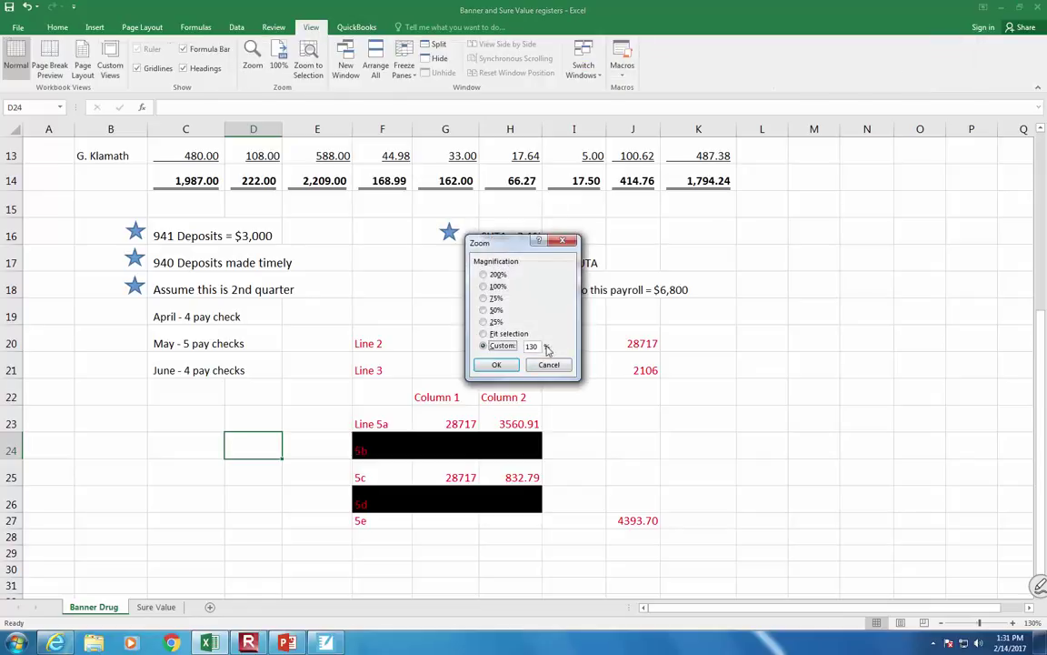
{"action": "left_click", "coordinate": [496, 347]}
{"action": "type", "text": "160"}
{"action": "key", "text": "Return"}
{"action": "scroll", "coordinate": [454, 451], "scroll_direction": "down", "scroll_amount": 2}
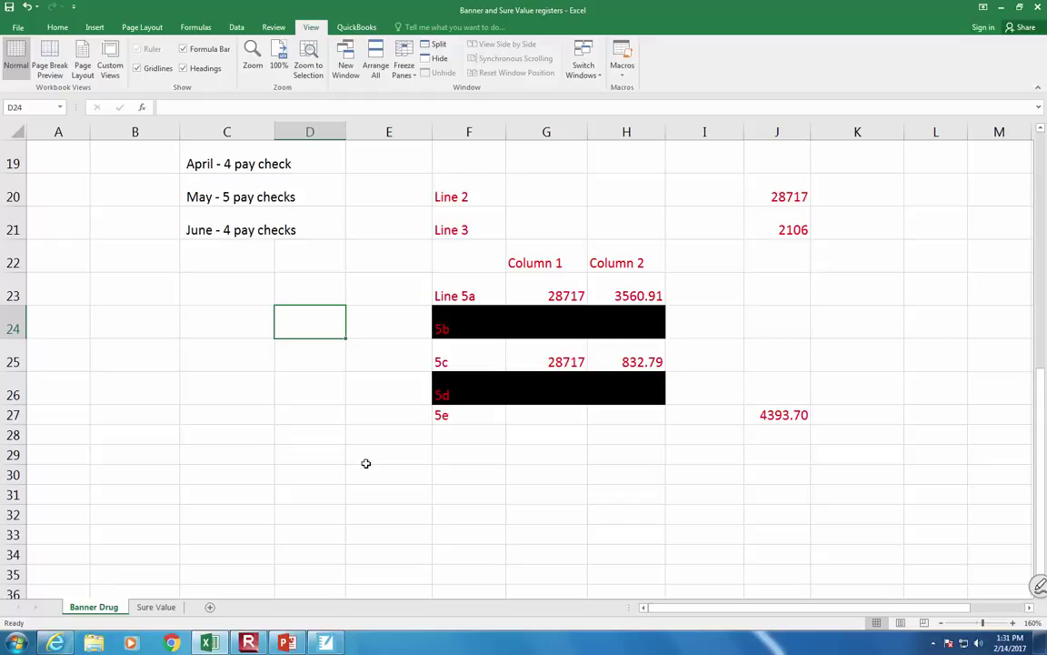
Step: Make the line labels and amounts in F20:J29 bold
{"action": "left_click_drag", "start_coordinate": [473, 195], "coordinate": [791, 455]}
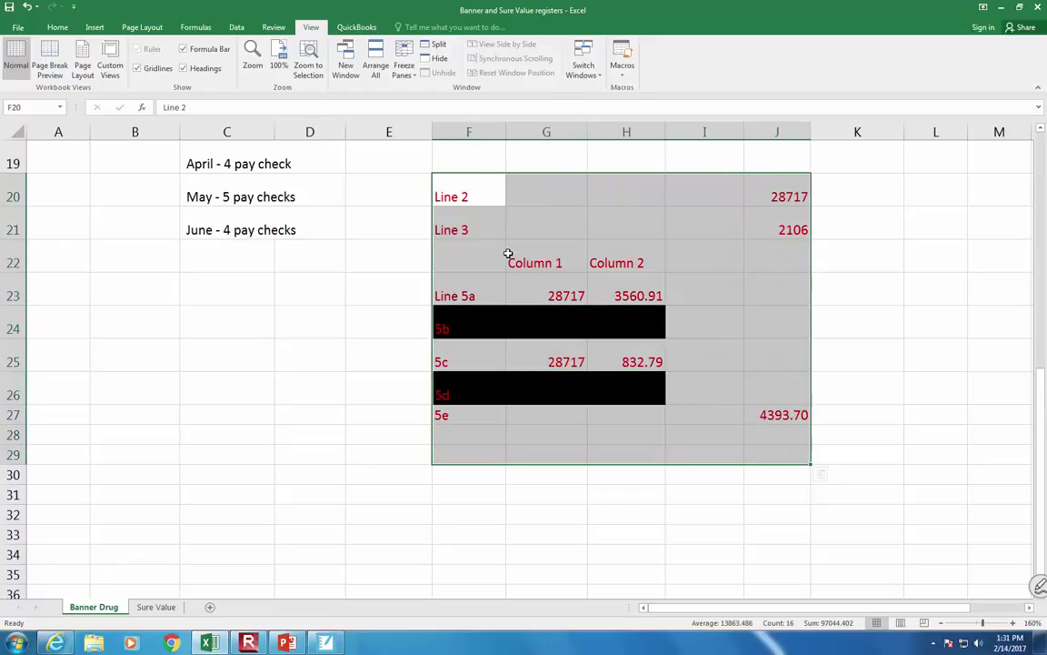
{"action": "right_click", "coordinate": [583, 232]}
{"action": "left_click", "coordinate": [594, 215]}
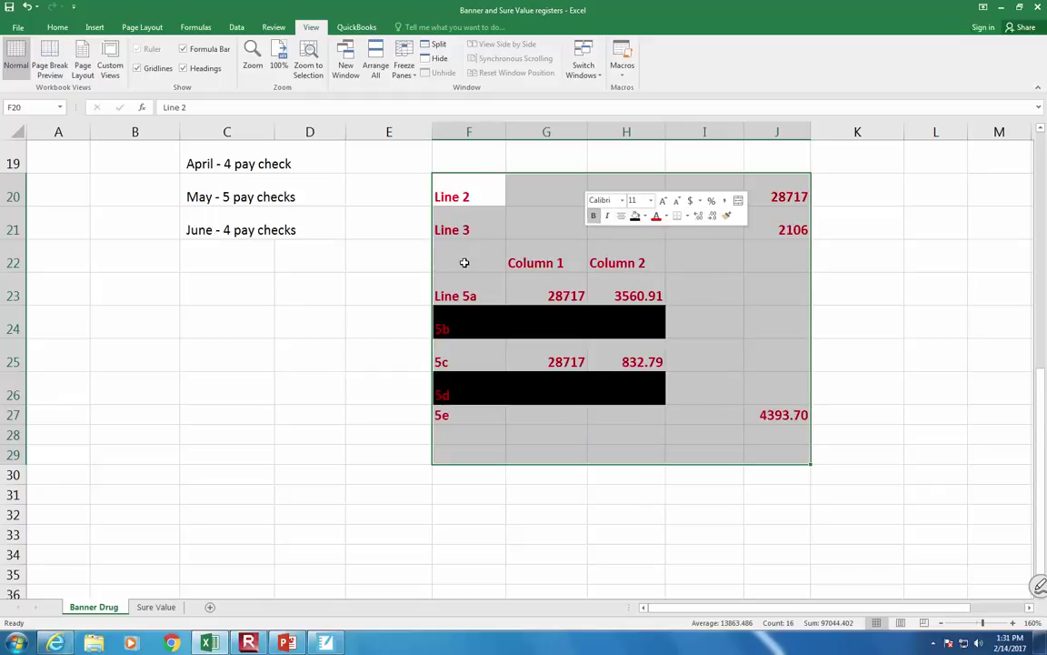
{"action": "left_click", "coordinate": [277, 365]}
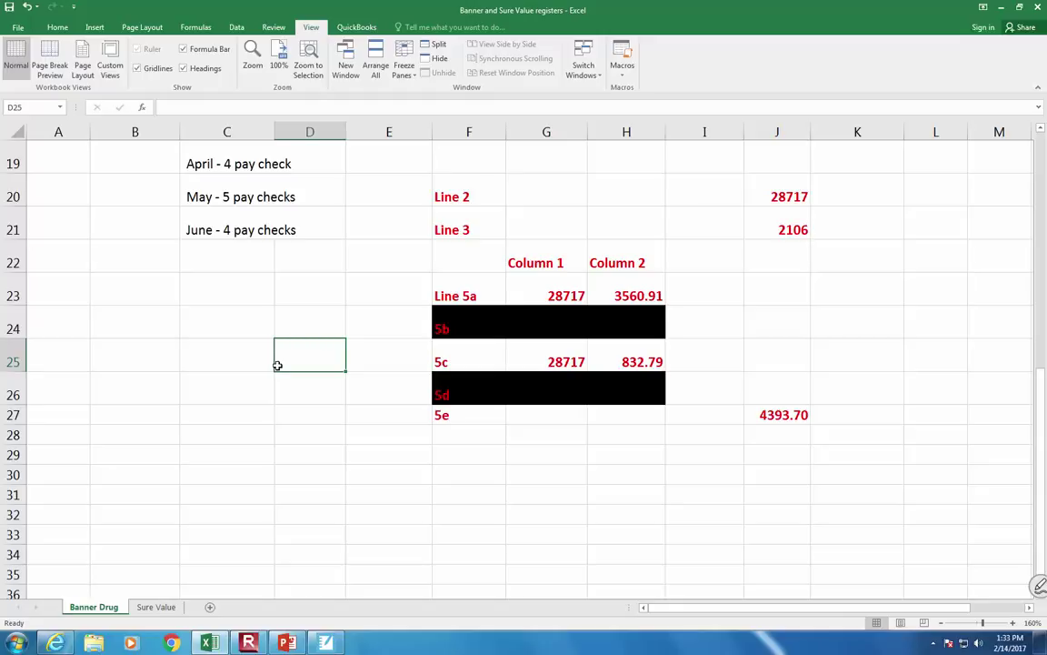
Step: Enter the label 6 in F28 and add the line 3 and 5e amounts in J28 with the formula =J21+J27
{"action": "left_click", "coordinate": [474, 434]}
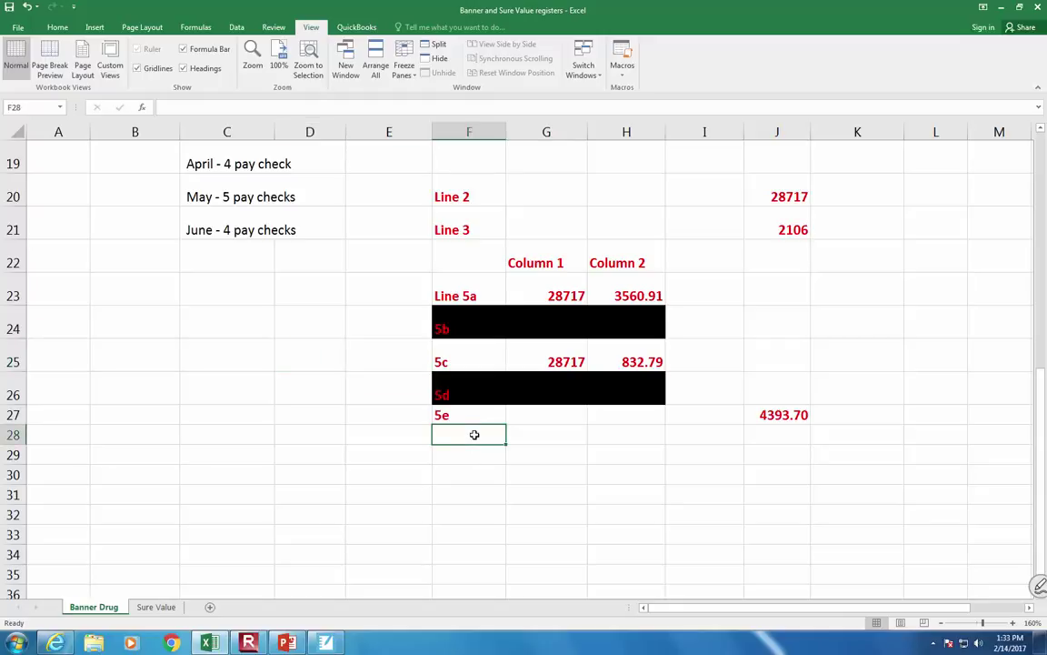
{"action": "type", "text": "6"}
{"action": "key", "text": "Tab"}
{"action": "key", "text": "Tab"}
{"action": "key", "text": "Tab"}
{"action": "key", "text": "Tab"}
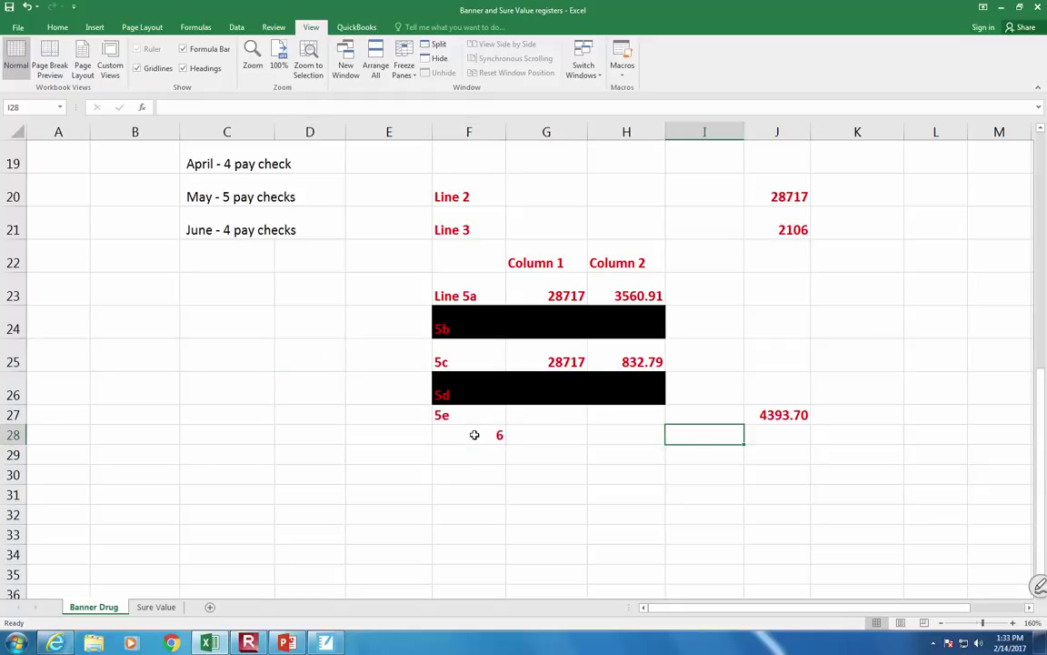
{"action": "type", "text": "="}
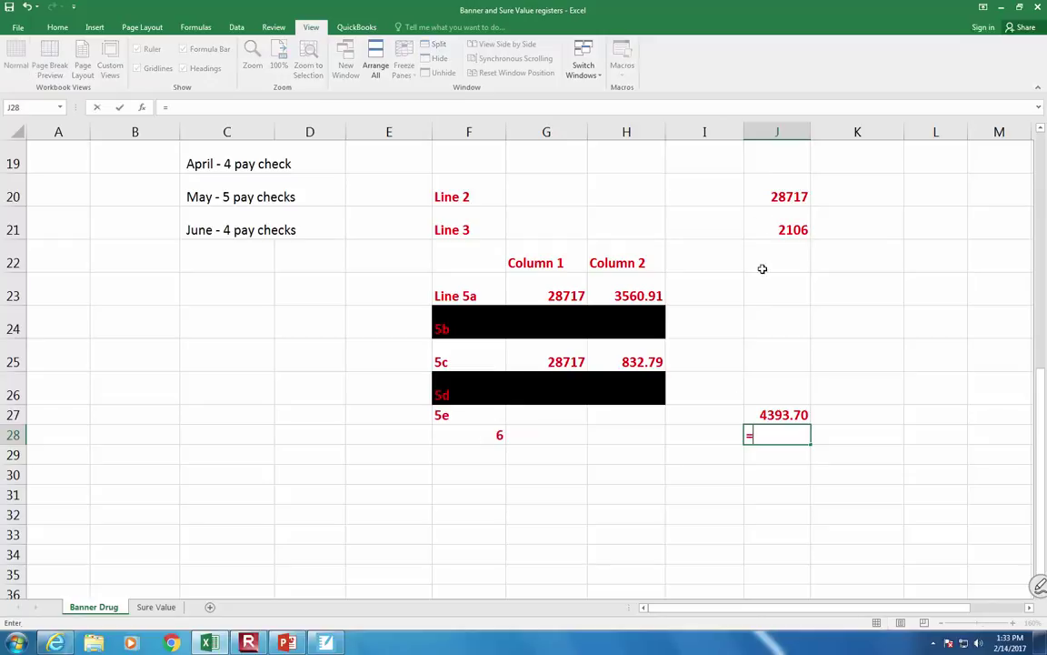
{"action": "left_click", "coordinate": [782, 229]}
{"action": "type", "text": "+"}
{"action": "left_click", "coordinate": [793, 415]}
{"action": "key", "text": "Return"}
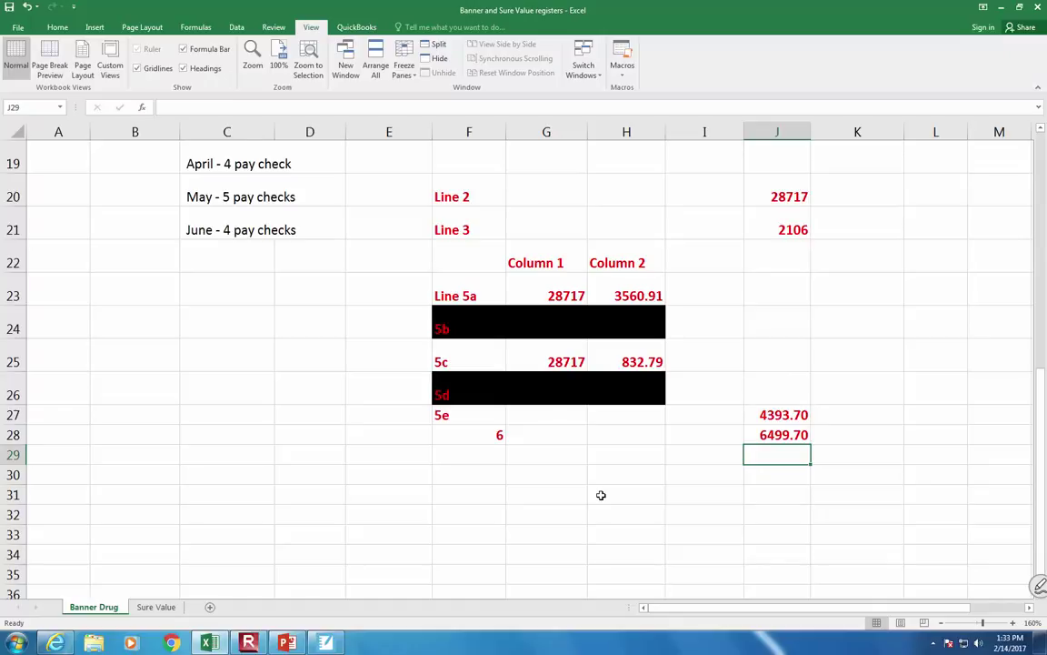
{"action": "scroll", "coordinate": [601, 495], "scroll_direction": "up", "scroll_amount": 4}
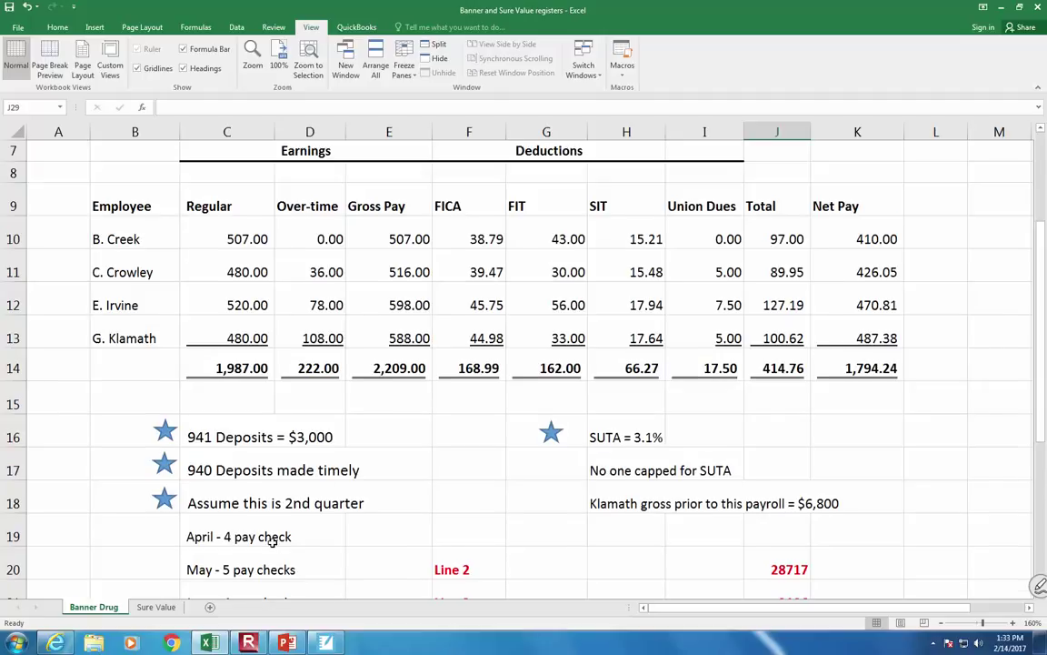
{"action": "scroll", "coordinate": [264, 505], "scroll_direction": "down", "scroll_amount": 4}
{"action": "scroll", "coordinate": [311, 342], "scroll_direction": "up", "scroll_amount": 1}
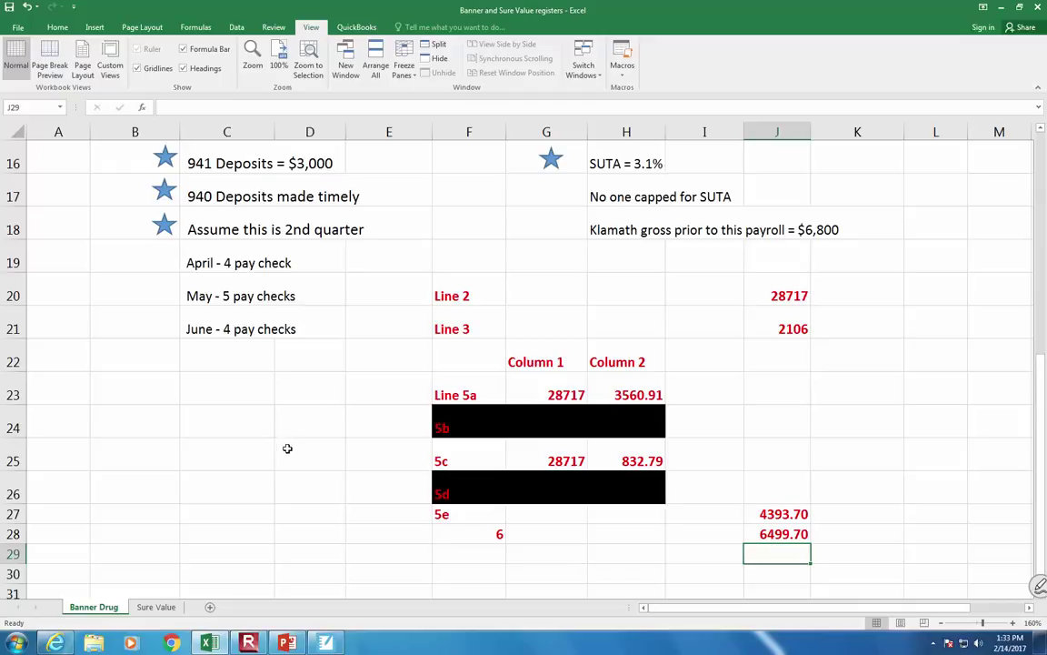
{"action": "left_click", "coordinate": [462, 534]}
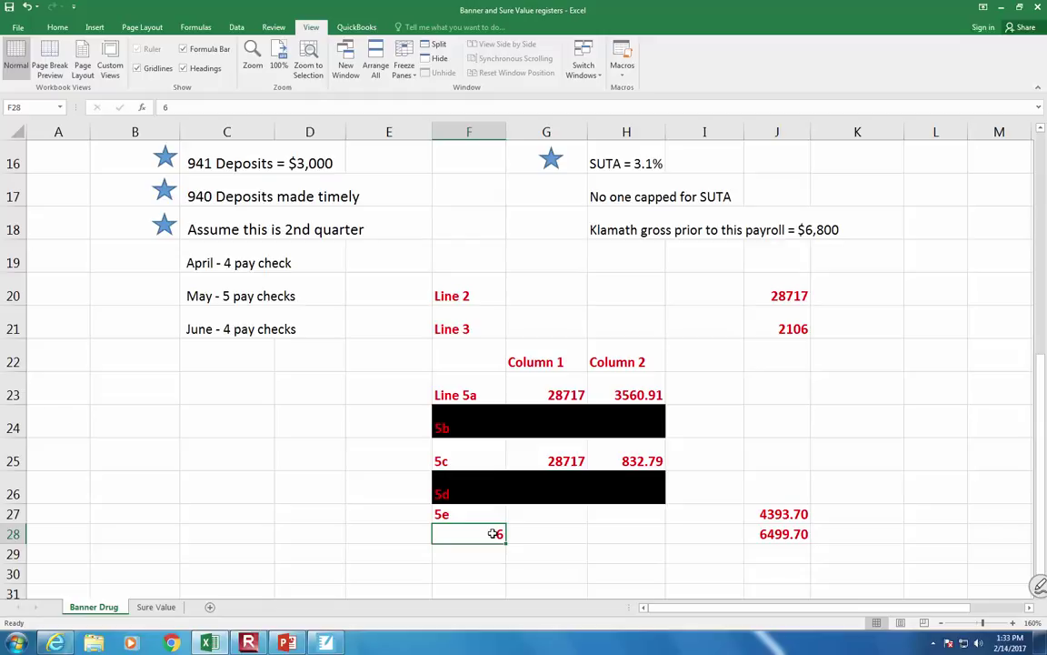
Step: Draw a straight arrow about 0.27" tall pointing down from F29 into F30, below the line 6 label
{"action": "left_click", "coordinate": [475, 553]}
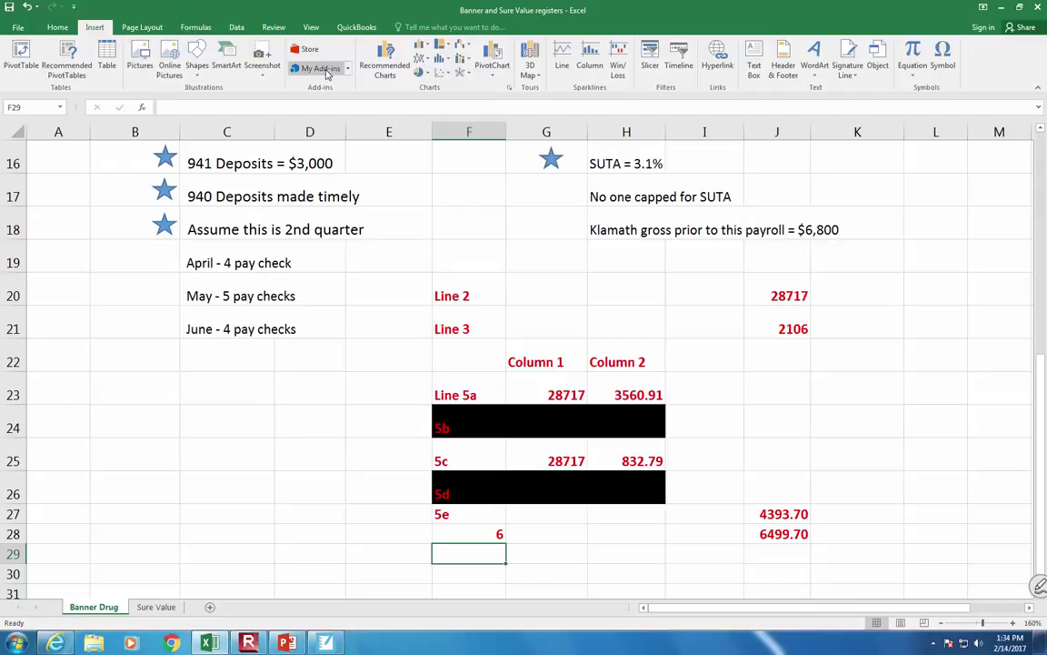
{"action": "left_click", "coordinate": [197, 73]}
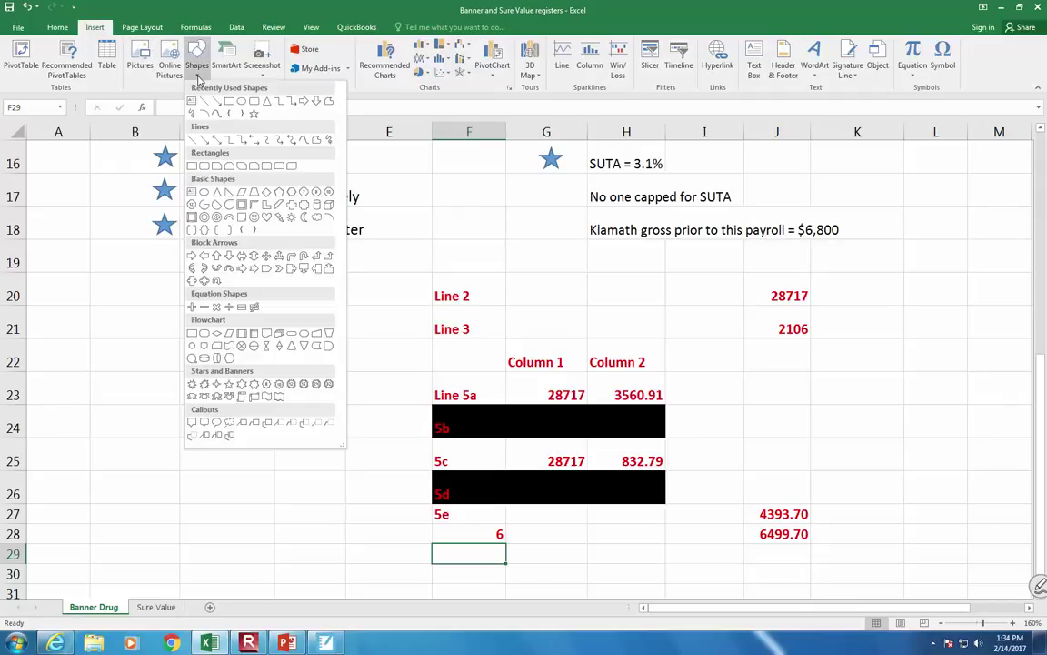
{"action": "left_click", "coordinate": [219, 102]}
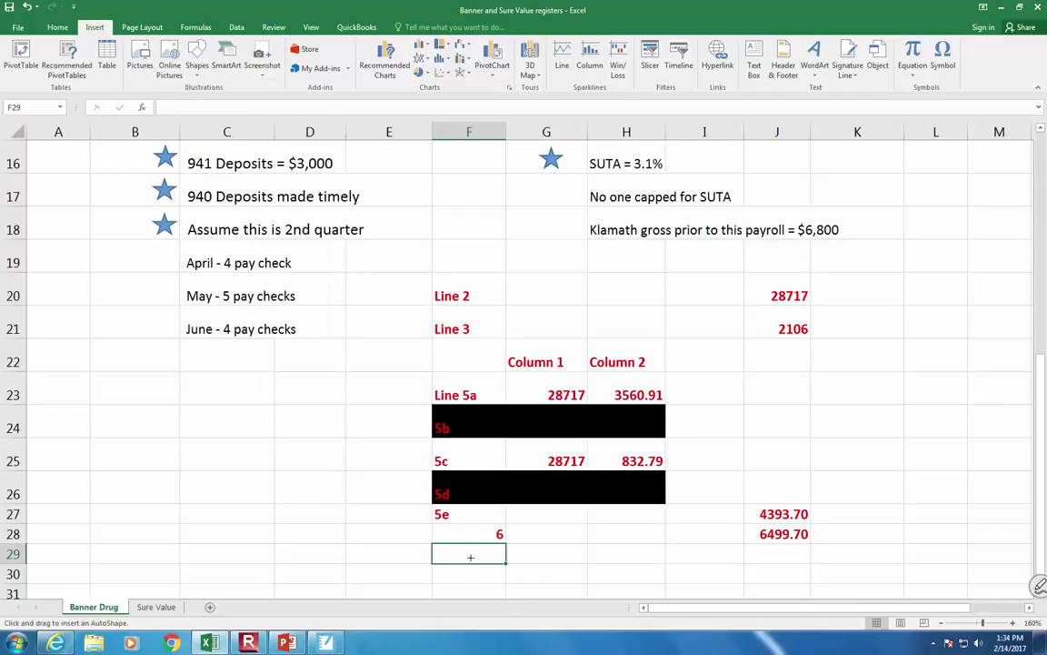
{"action": "left_click_drag", "start_coordinate": [468, 548], "coordinate": [470, 571]}
Step: Enter the label 10 in F31, just below the arrow
{"action": "scroll", "coordinate": [481, 579], "scroll_direction": "down", "scroll_amount": 2}
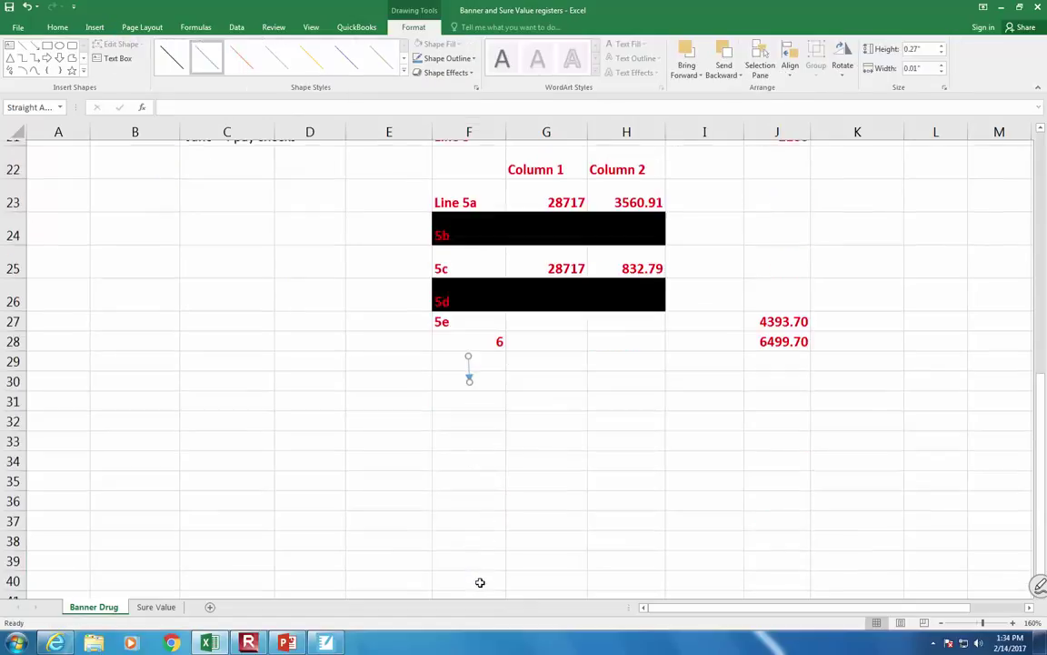
{"action": "left_click", "coordinate": [476, 395]}
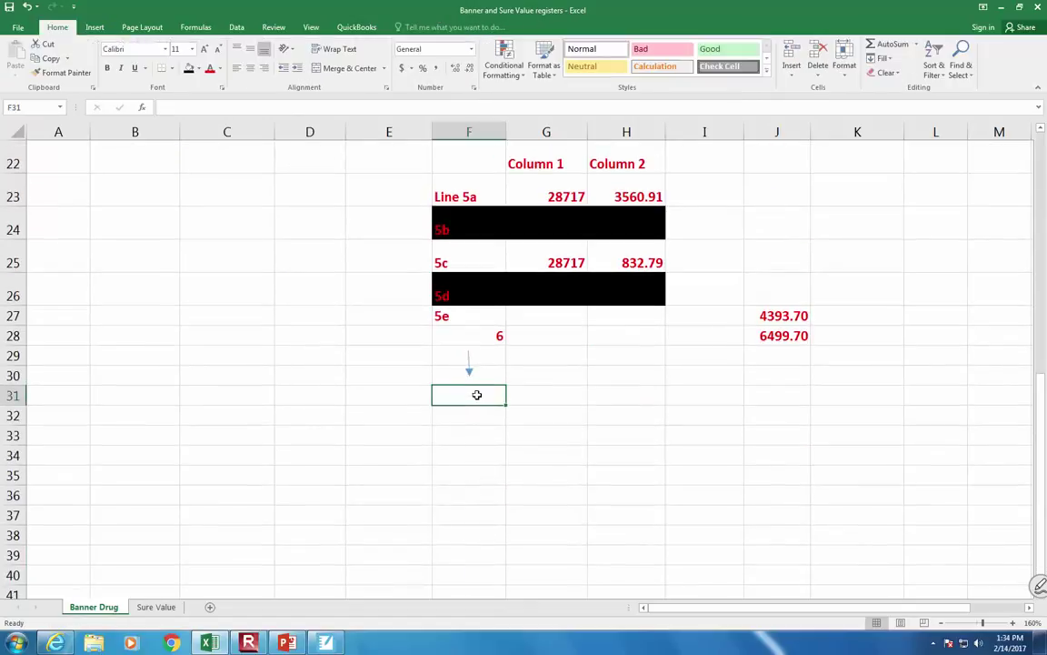
{"action": "type", "text": "10"}
{"action": "key", "text": "Return"}
Step: Enter the line 10 amount 6499.7 in J31 and make F31:J31 bold
{"action": "key", "text": "Up"}
{"action": "key", "text": "Right"}
{"action": "key", "text": "Right"}
{"action": "key", "text": "Right"}
{"action": "key", "text": "Right"}
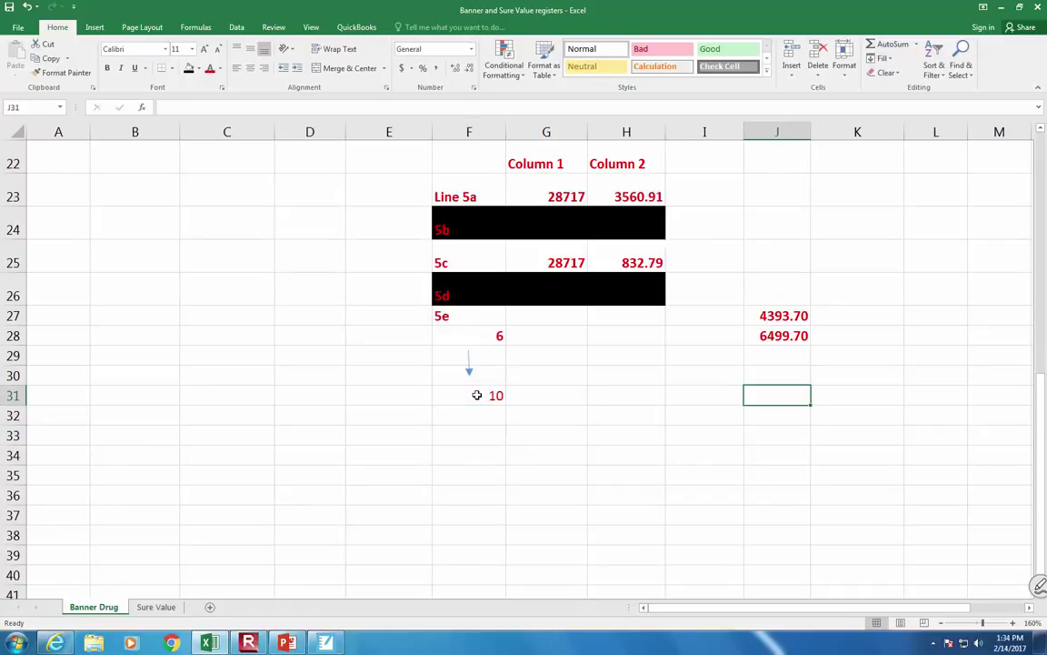
{"action": "type", "text": "6499.7"}
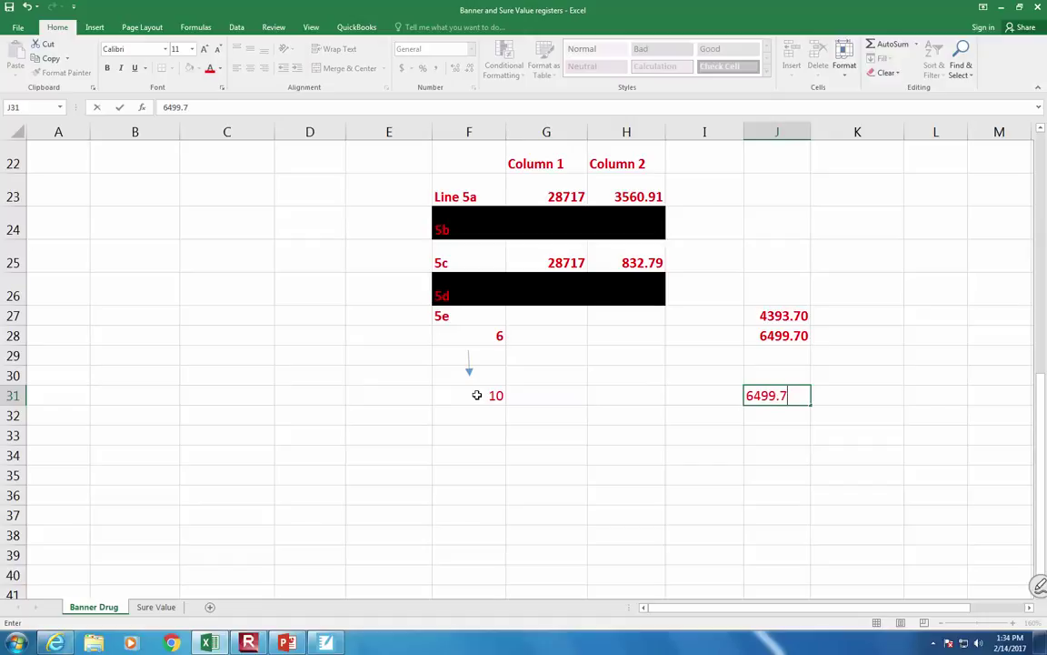
{"action": "key", "text": "Return"}
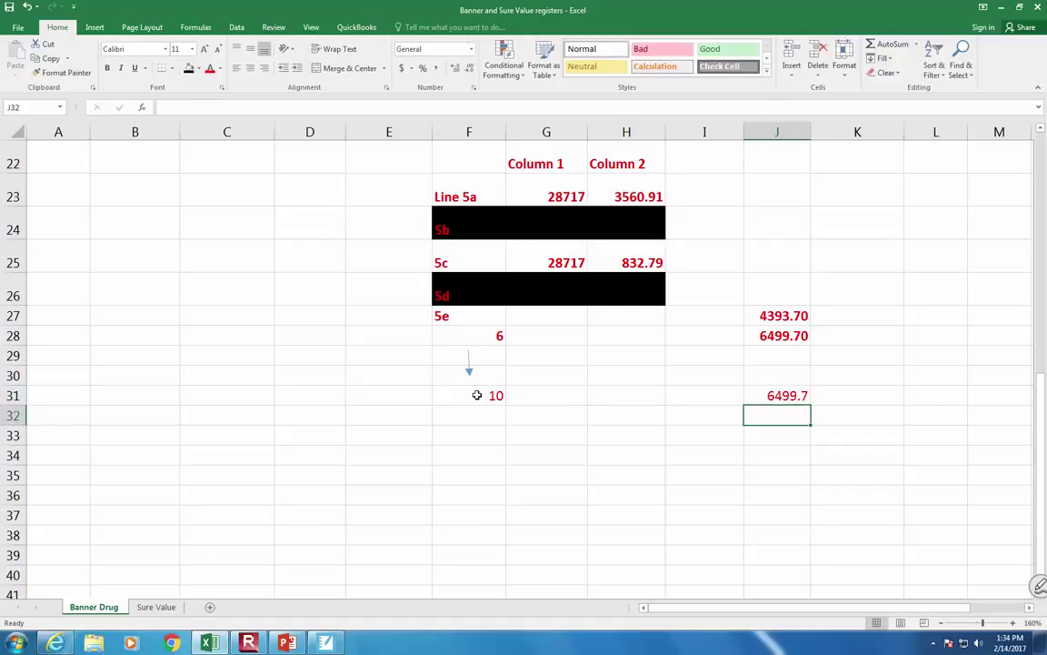
{"action": "left_click_drag", "start_coordinate": [494, 397], "coordinate": [787, 397]}
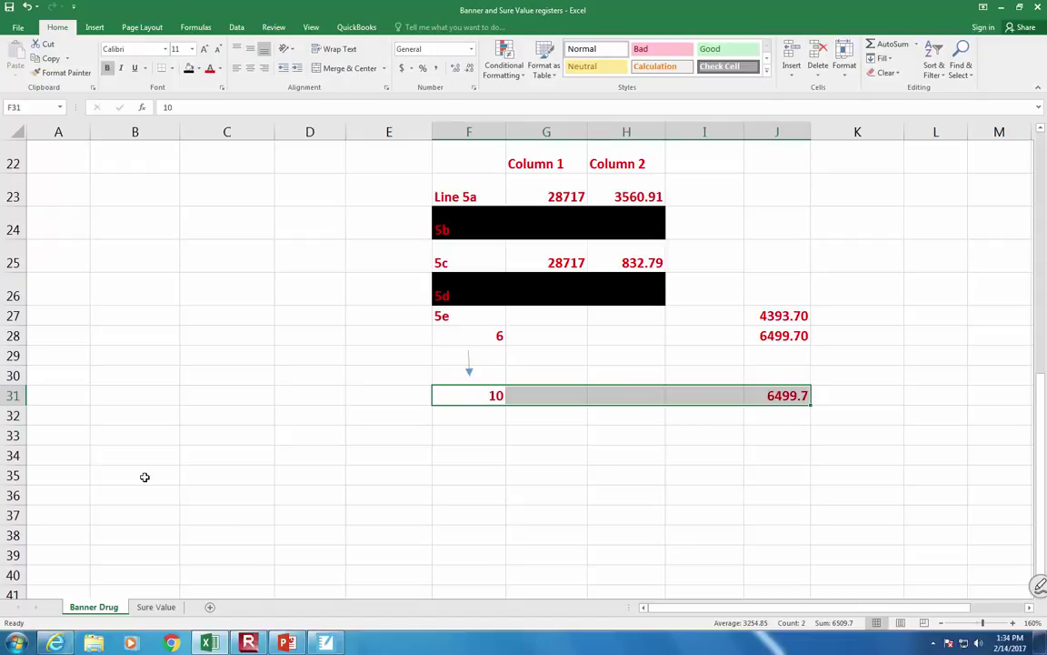
Step: Replace the amount in the 941 Deposits note in C16 with $6700
{"action": "scroll", "coordinate": [196, 424], "scroll_direction": "down", "scroll_amount": 1}
{"action": "scroll", "coordinate": [196, 424], "scroll_direction": "up", "scroll_amount": 3}
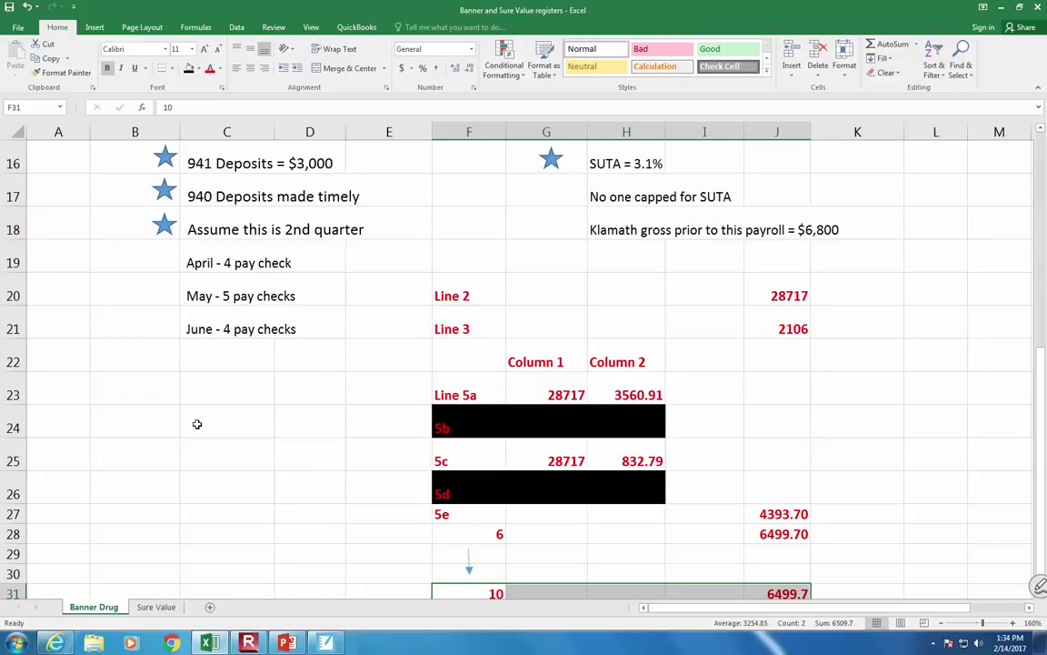
{"action": "left_click", "coordinate": [208, 149]}
{"action": "left_click_drag", "start_coordinate": [263, 106], "coordinate": [216, 108]}
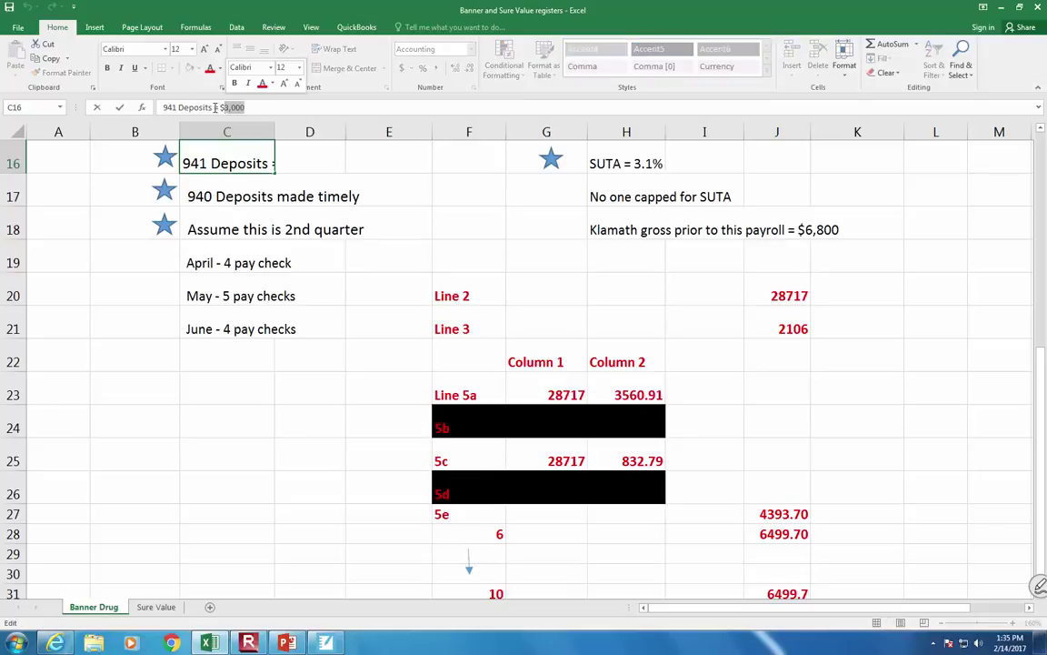
{"action": "type", "text": "$6700"}
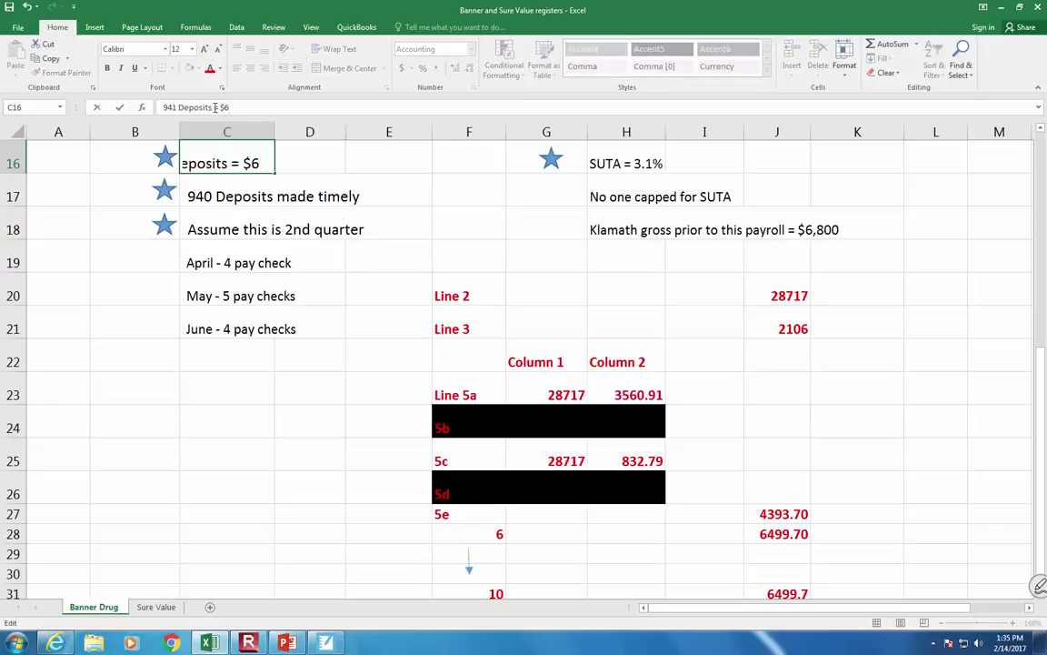
{"action": "key", "text": "Return"}
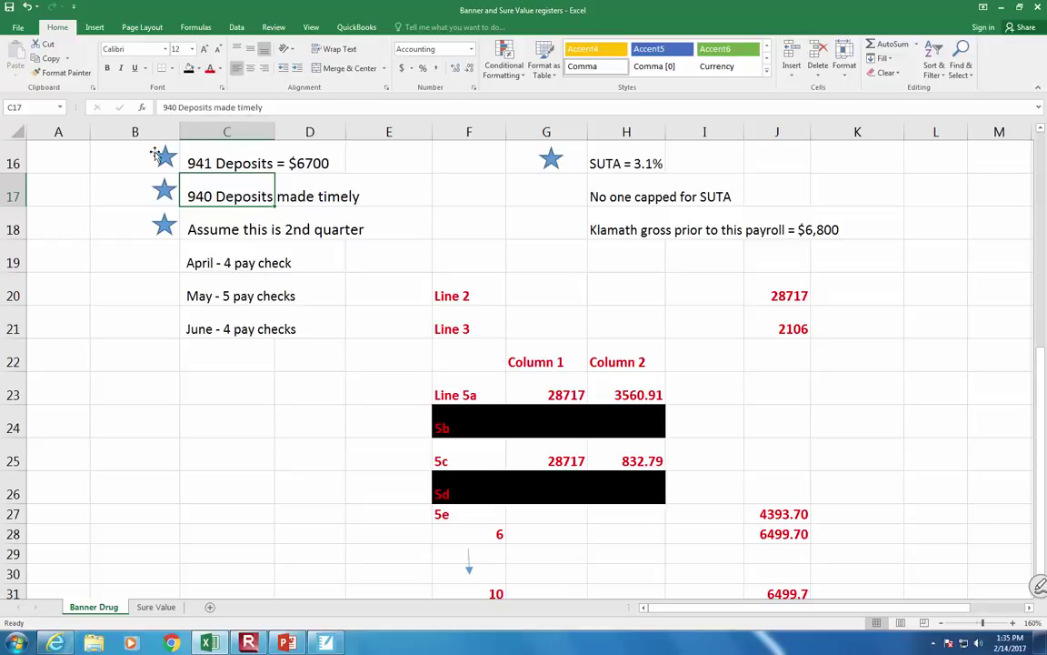
Step: Change the amount in the 941 Deposits note in C16 to $6500
{"action": "left_click", "coordinate": [206, 151]}
{"action": "left_click", "coordinate": [231, 106]}
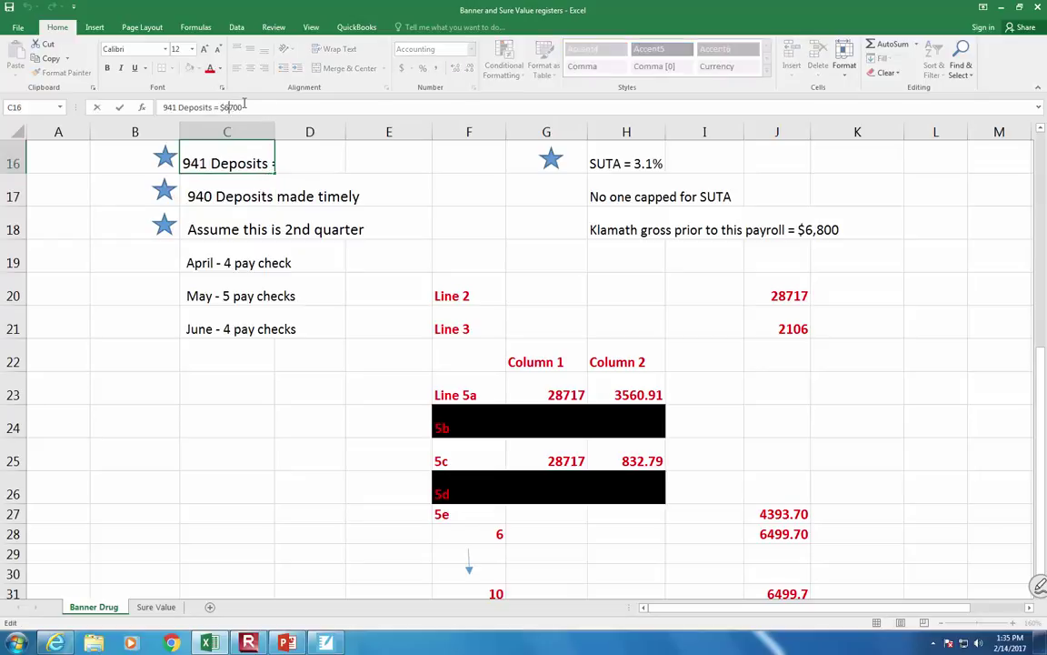
{"action": "key", "text": "BackSpace"}
{"action": "type", "text": "5."}
{"action": "key", "text": "Return"}
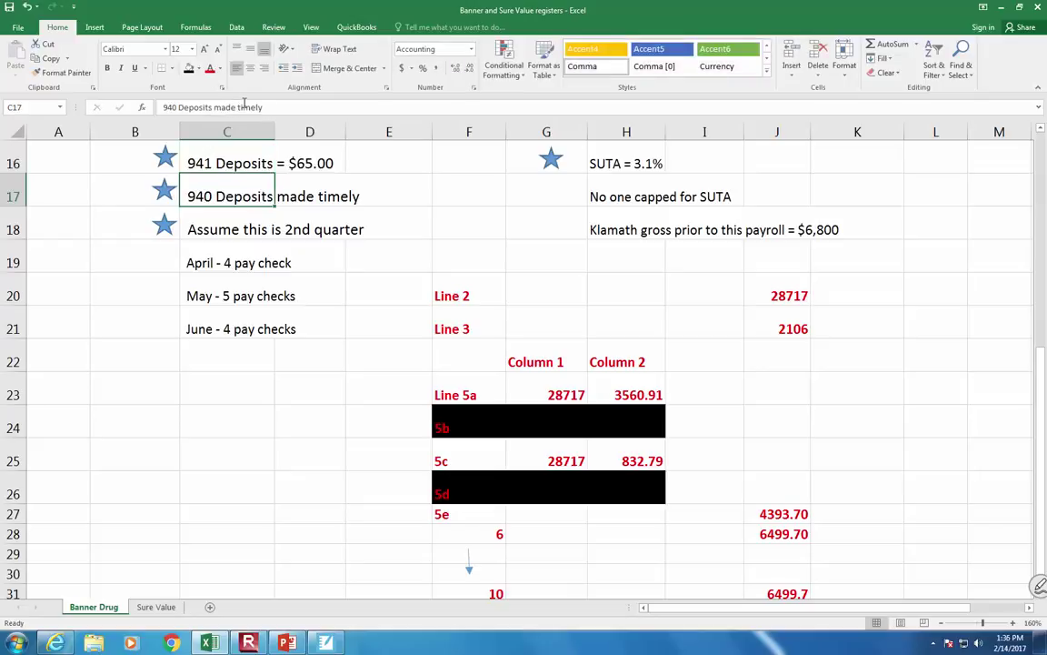
{"action": "key", "text": "Up"}
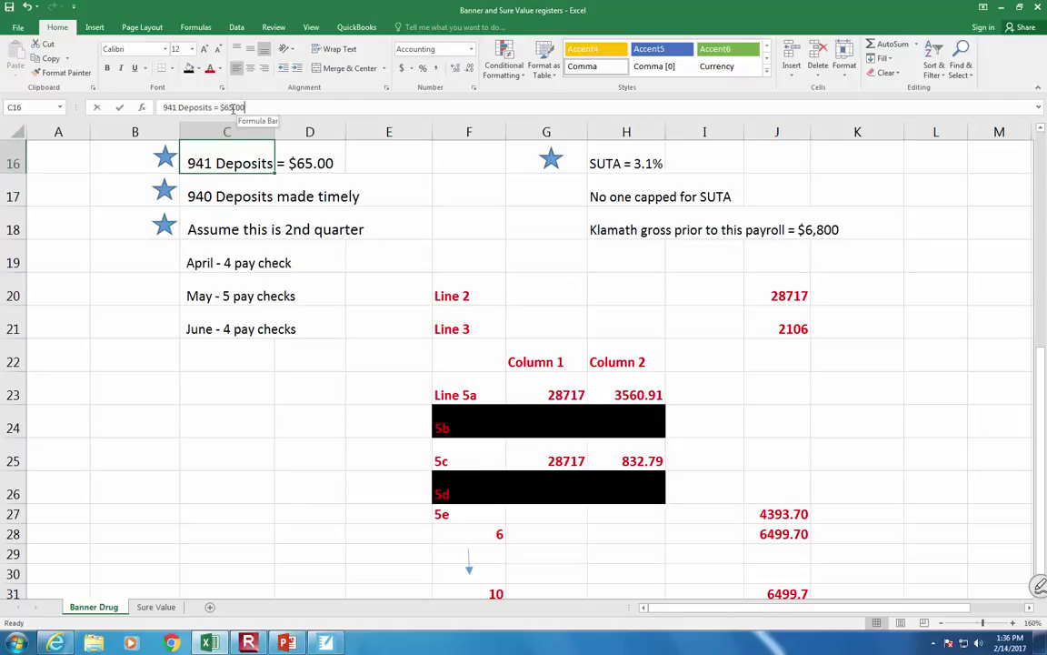
{"action": "left_click", "coordinate": [243, 107]}
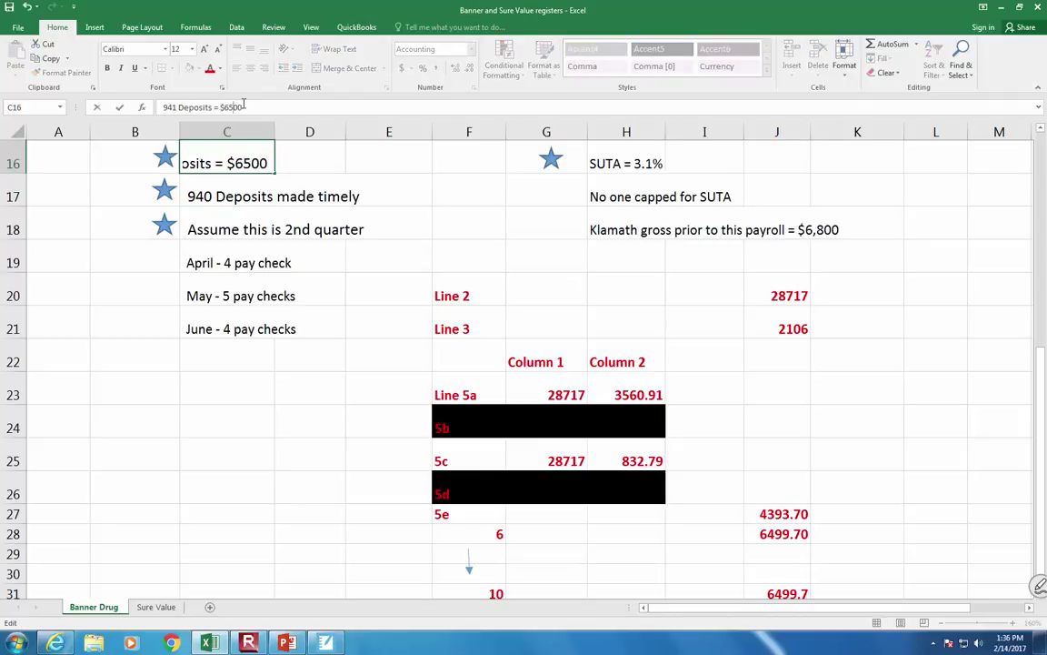
{"action": "key", "text": "Return"}
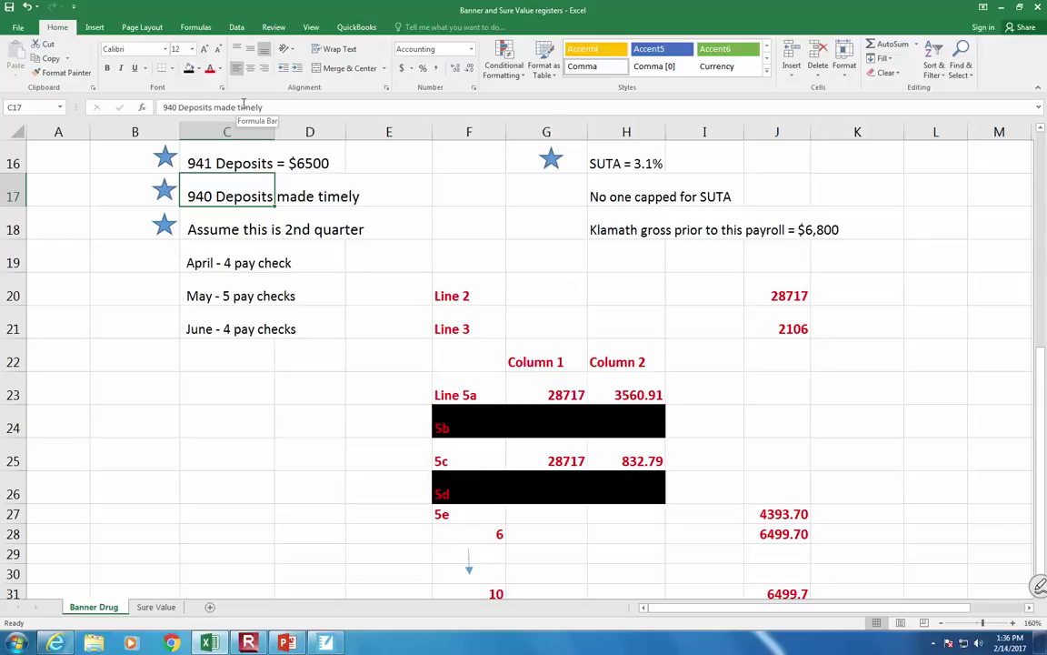
Step: Enter the label 11 in F32 and the line 11 amount 6500.00 in J32, directly below line 10
{"action": "scroll", "coordinate": [244, 103], "scroll_direction": "up", "scroll_amount": 2}
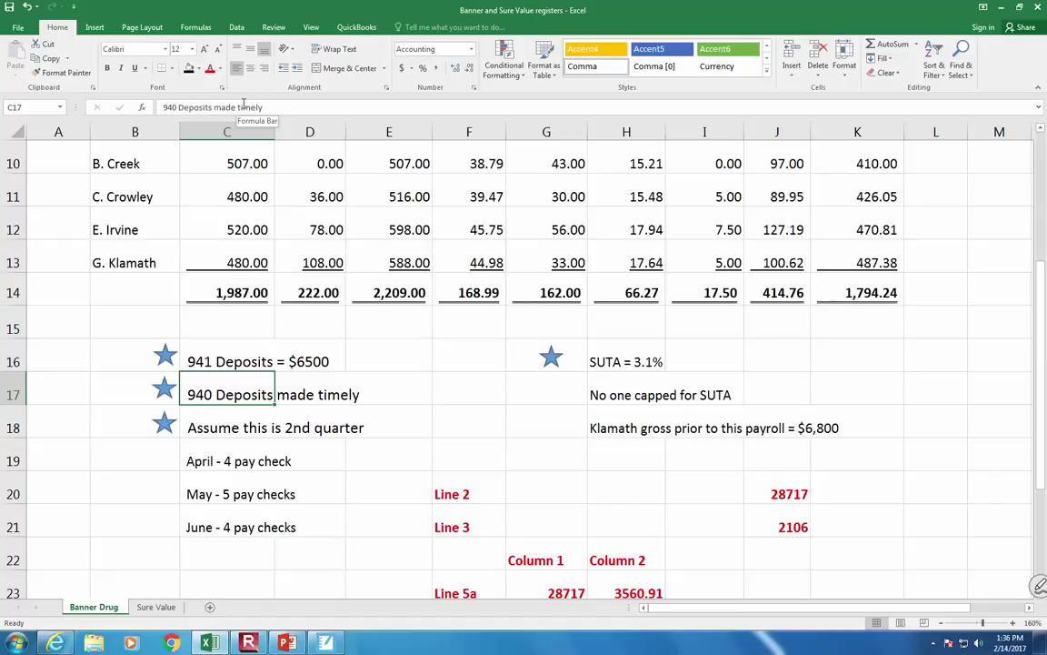
{"action": "scroll", "coordinate": [244, 105], "scroll_direction": "down", "scroll_amount": 6}
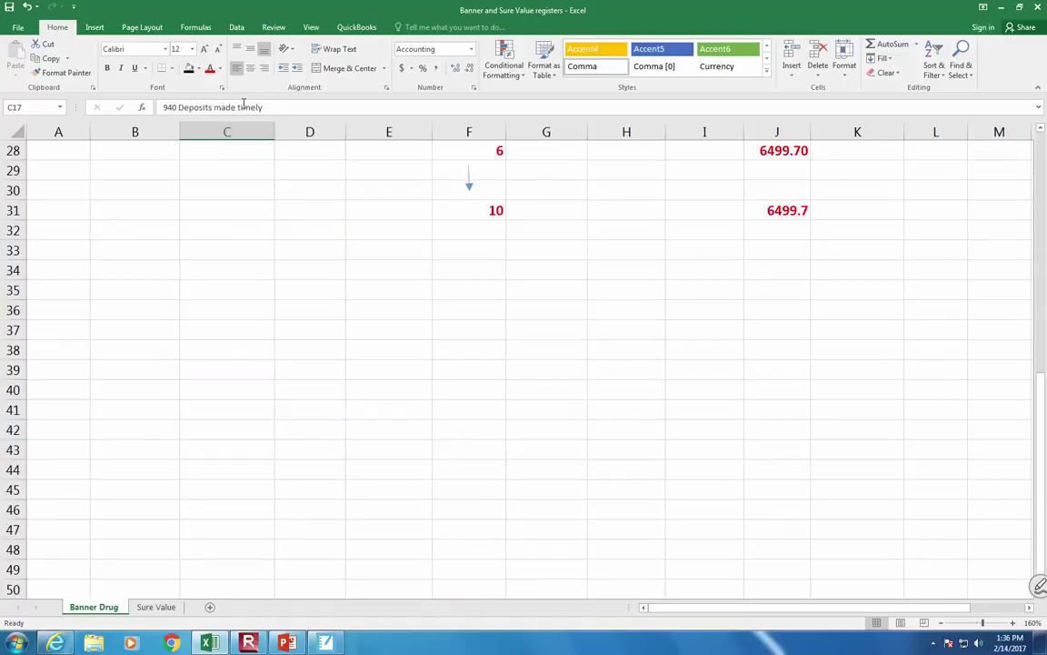
{"action": "left_click", "coordinate": [469, 225]}
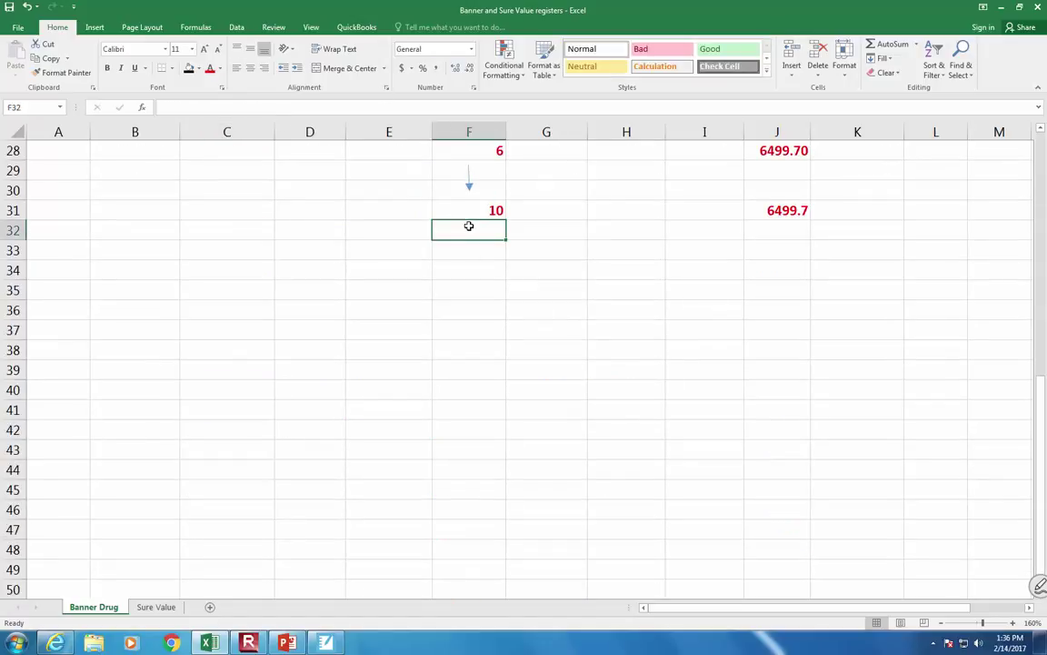
{"action": "type", "text": "11"}
{"action": "key", "text": "Tab"}
{"action": "key", "text": "Tab"}
{"action": "key", "text": "Tab"}
{"action": "key", "text": "Tab"}
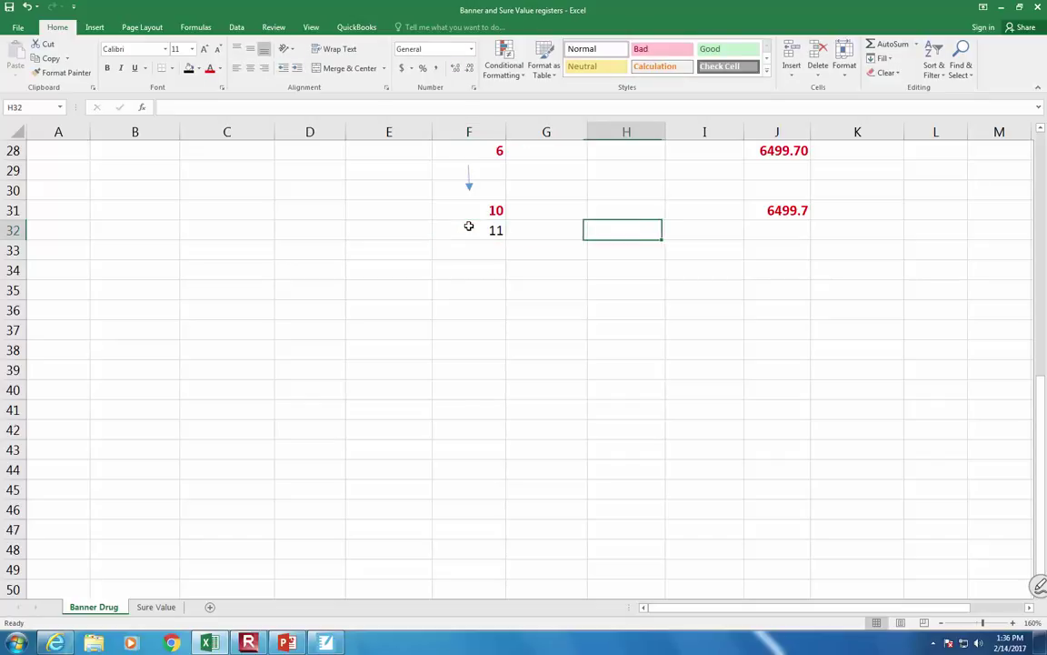
{"action": "type", "text": "6500.00"}
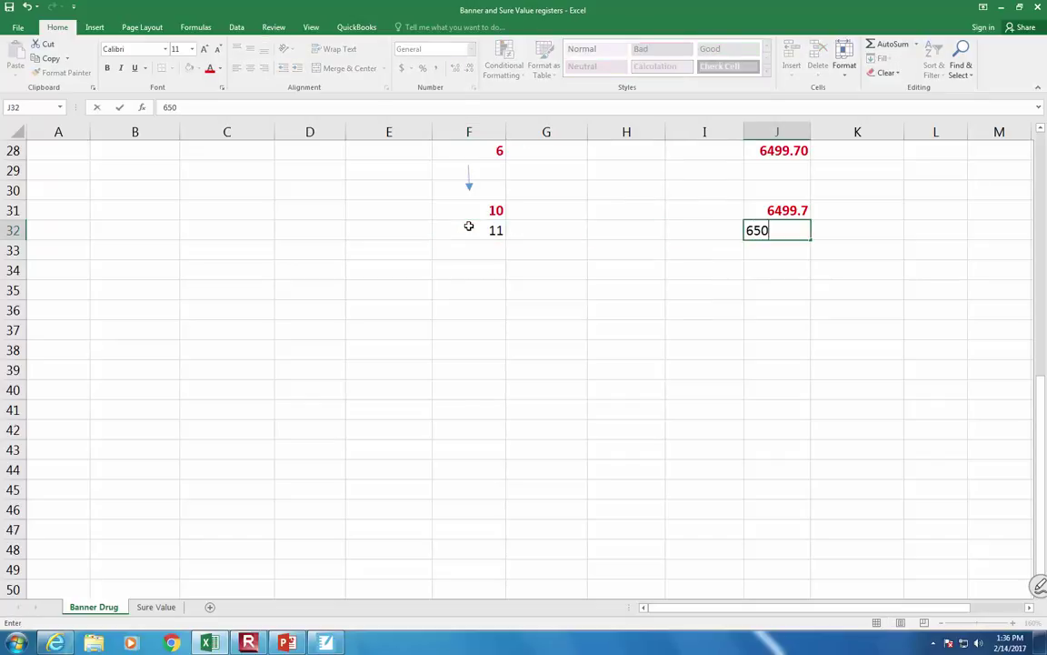
{"action": "key", "text": "Return"}
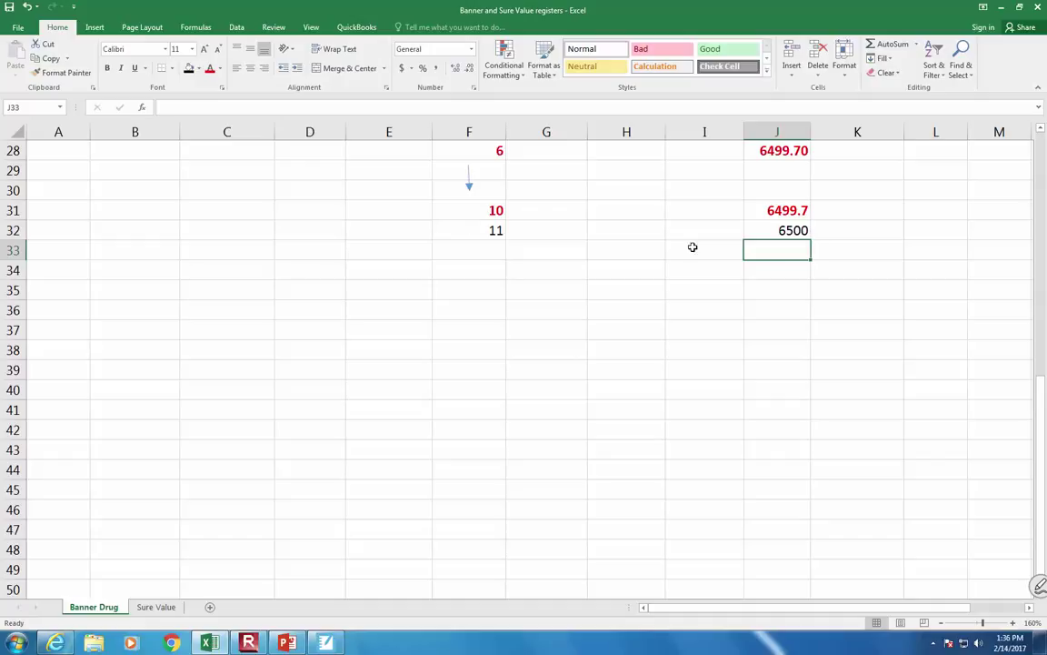
Step: Format F32:J35 with red font, left alignment and bold
{"action": "left_click_drag", "start_coordinate": [479, 227], "coordinate": [770, 292]}
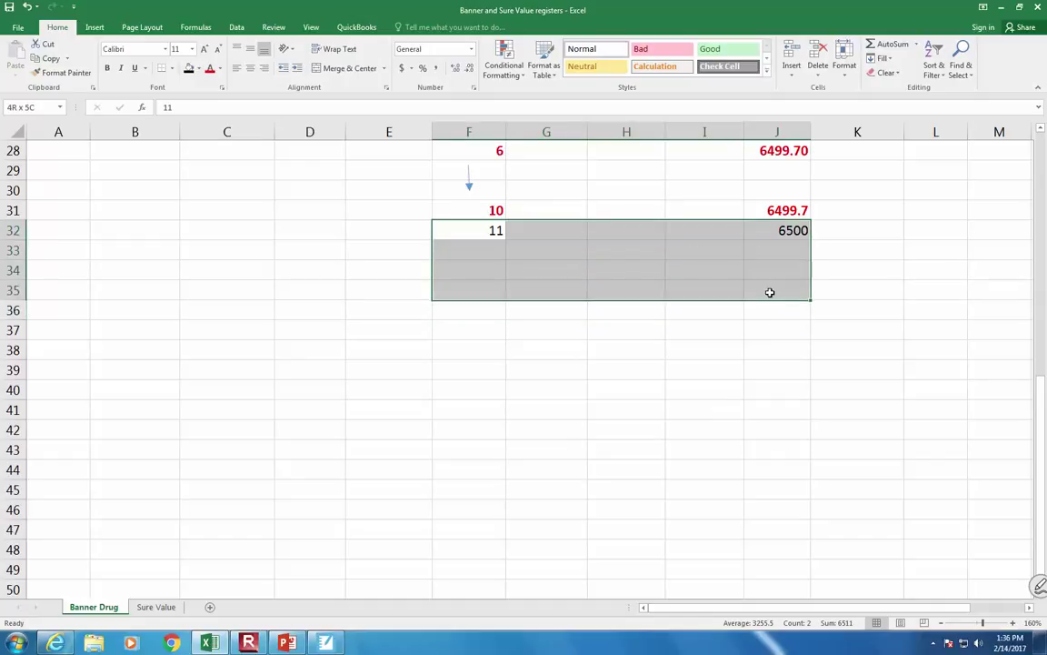
{"action": "left_click", "coordinate": [209, 68]}
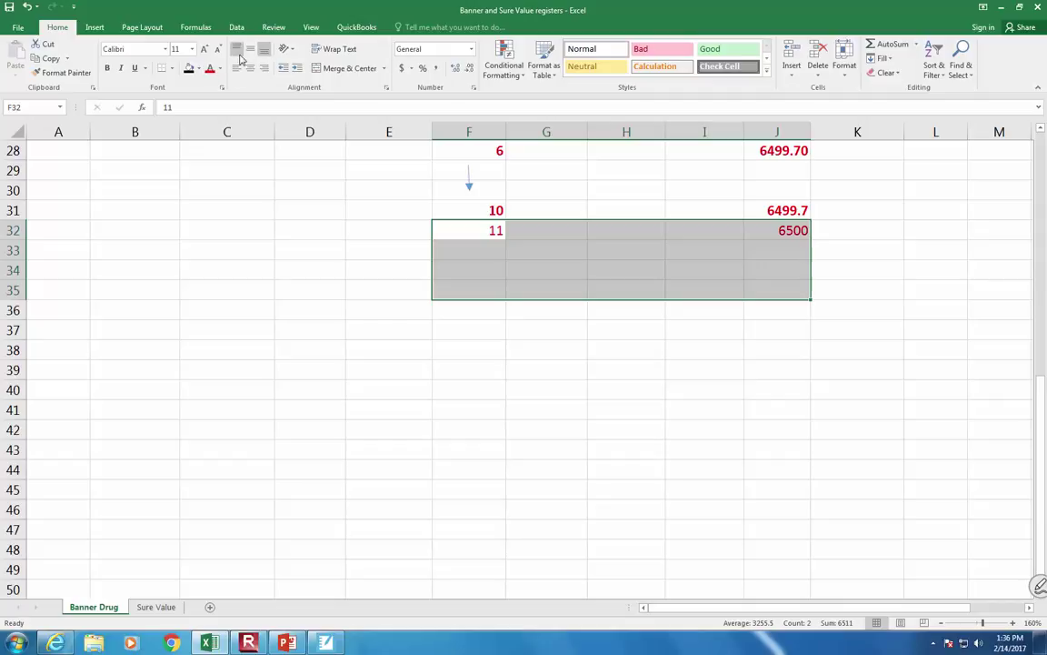
{"action": "left_click", "coordinate": [236, 68]}
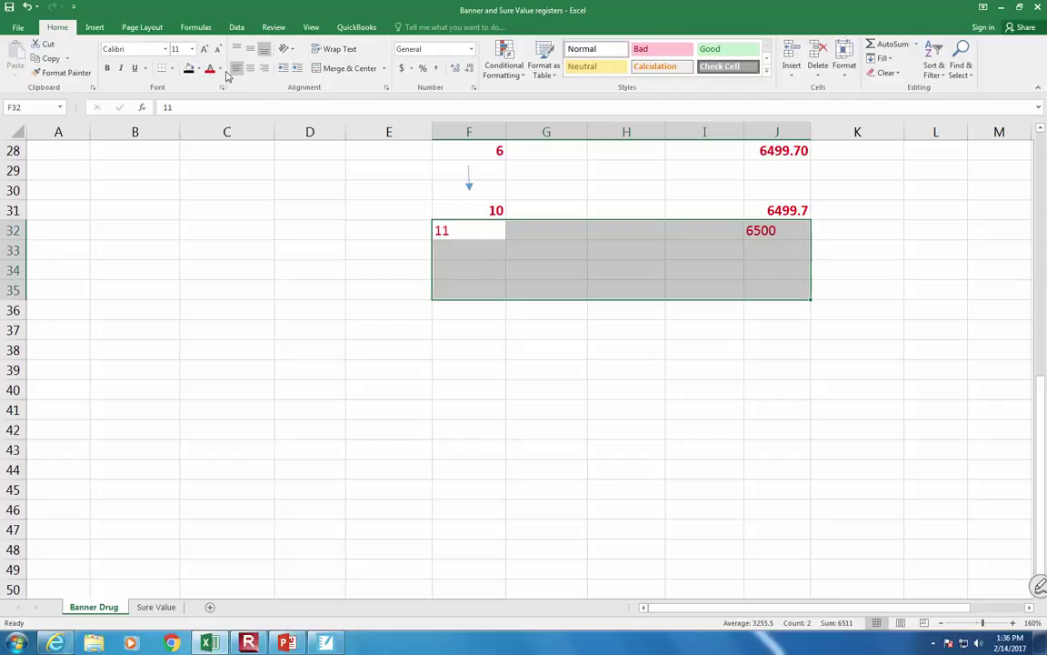
{"action": "left_click", "coordinate": [108, 70]}
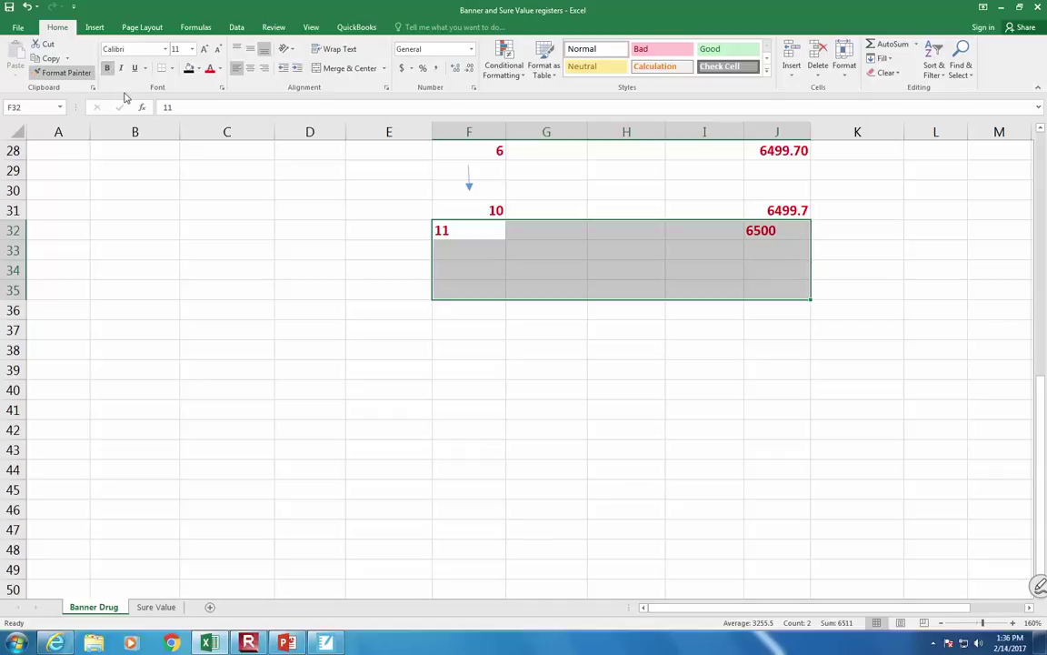
{"action": "left_click", "coordinate": [450, 251]}
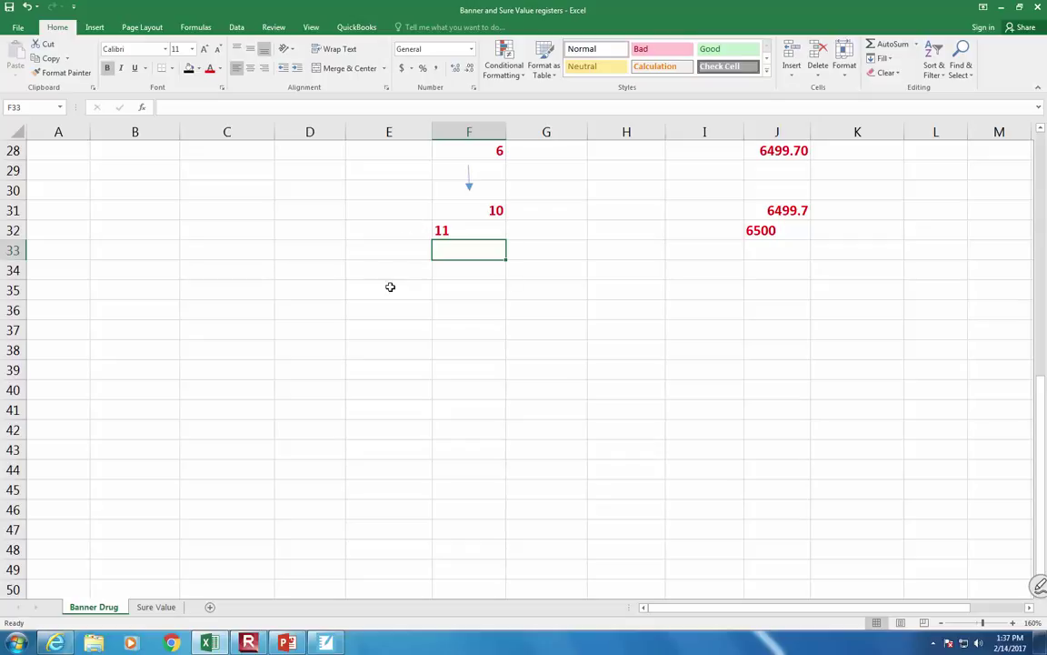
Step: Show the line 11 amount in J32 and the line 10 amount in J31 with two decimal places
{"action": "left_click", "coordinate": [797, 235]}
{"action": "left_click", "coordinate": [456, 68]}
{"action": "left_click", "coordinate": [456, 68]}
{"action": "left_click", "coordinate": [455, 68]}
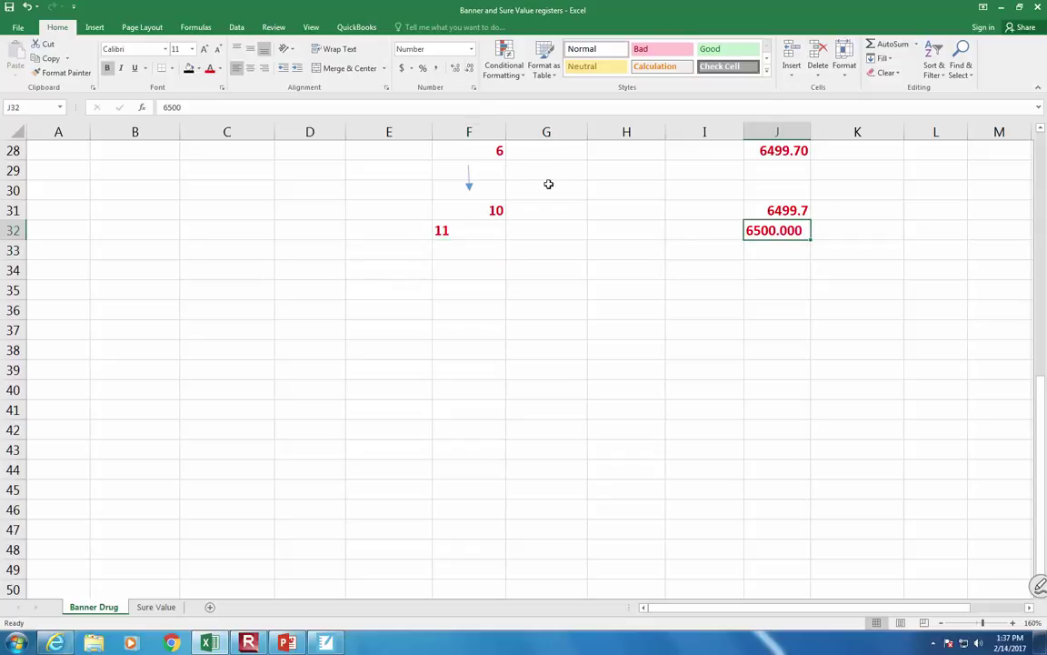
{"action": "left_click", "coordinate": [467, 68]}
{"action": "left_click", "coordinate": [750, 206]}
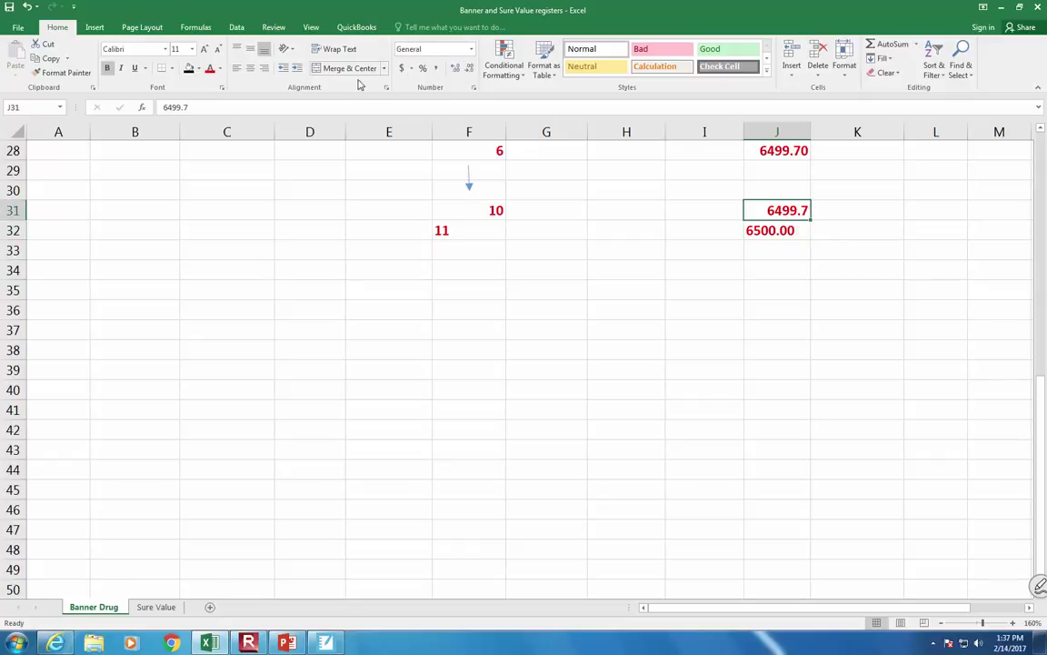
{"action": "left_click", "coordinate": [457, 71]}
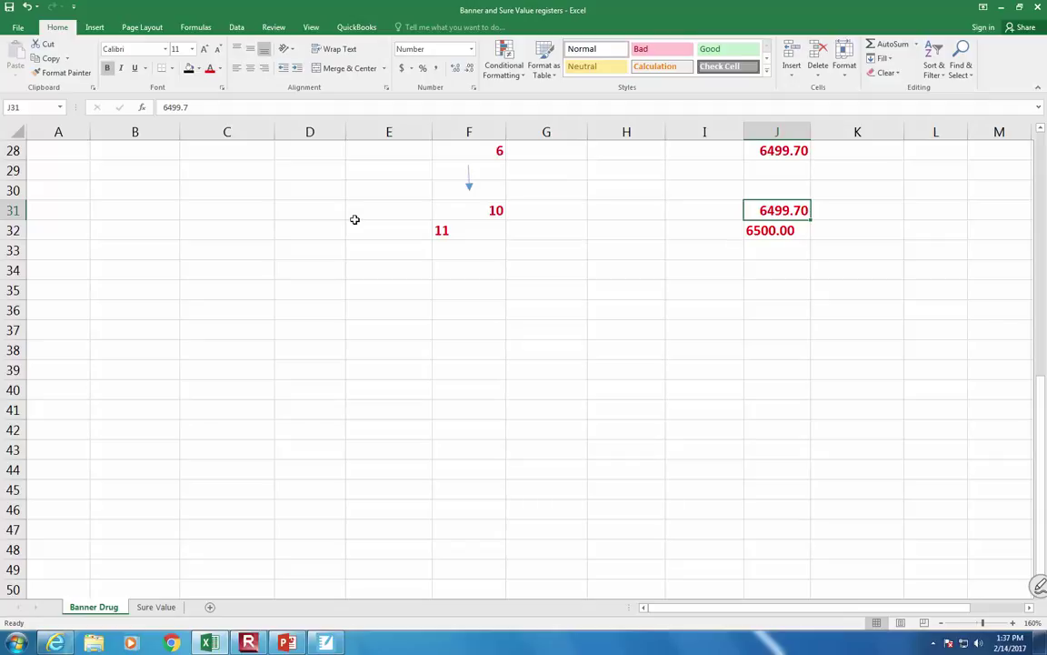
Step: Append "... monthly depositor" to the 941 Deposits note in C16
{"action": "scroll", "coordinate": [355, 219], "scroll_direction": "up", "scroll_amount": 7}
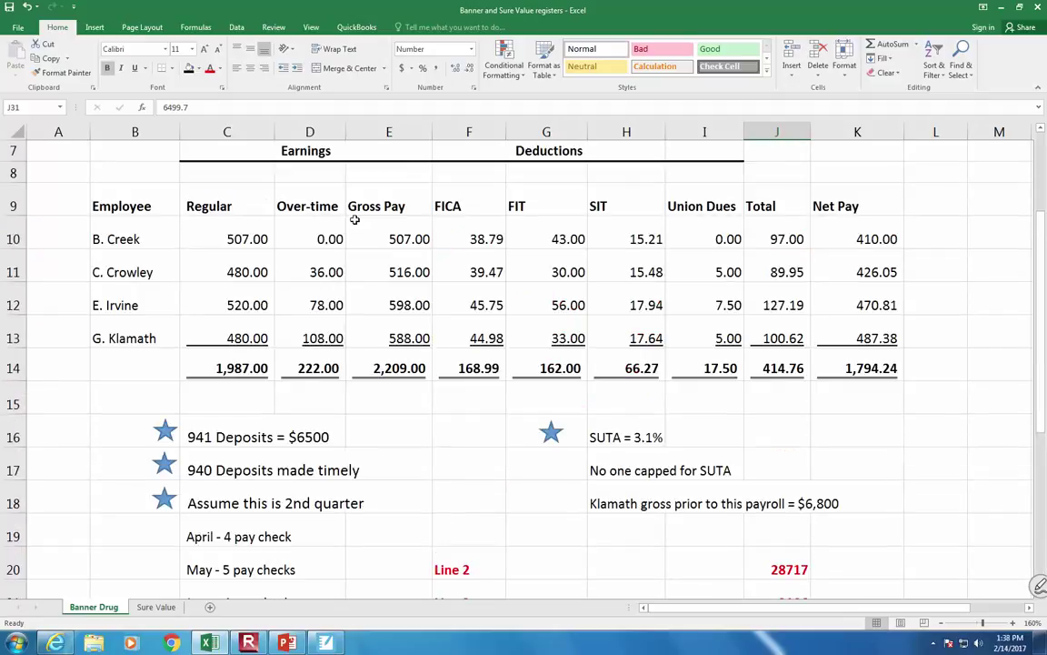
{"action": "left_click", "coordinate": [220, 432]}
{"action": "left_click", "coordinate": [268, 108]}
{"action": "type", "text": "."}
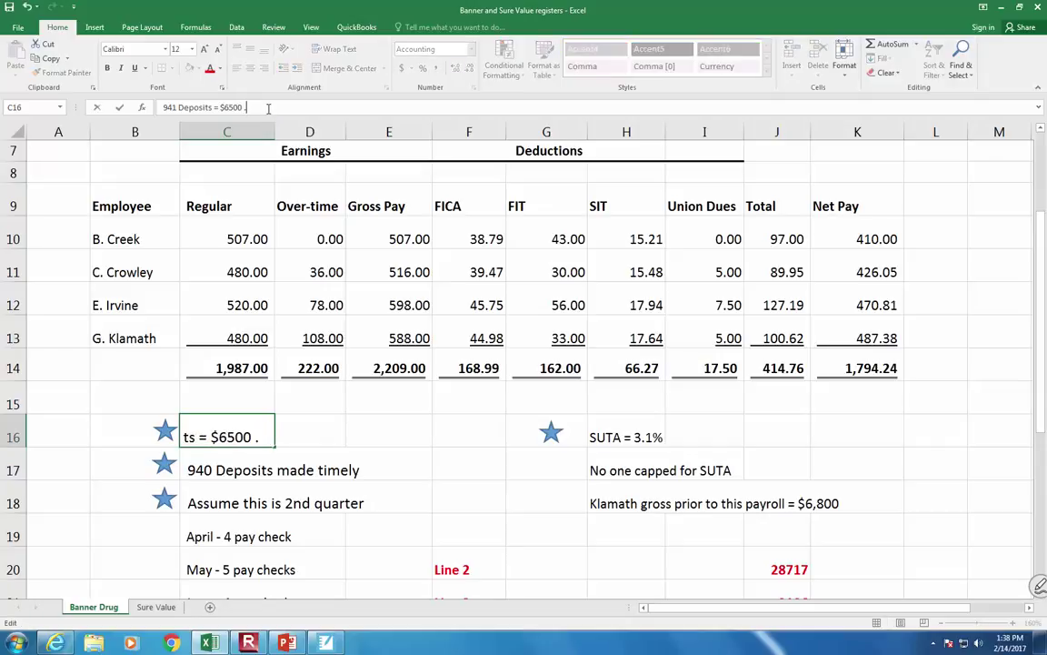
{"action": "type", "text": ".. monthly depo"}
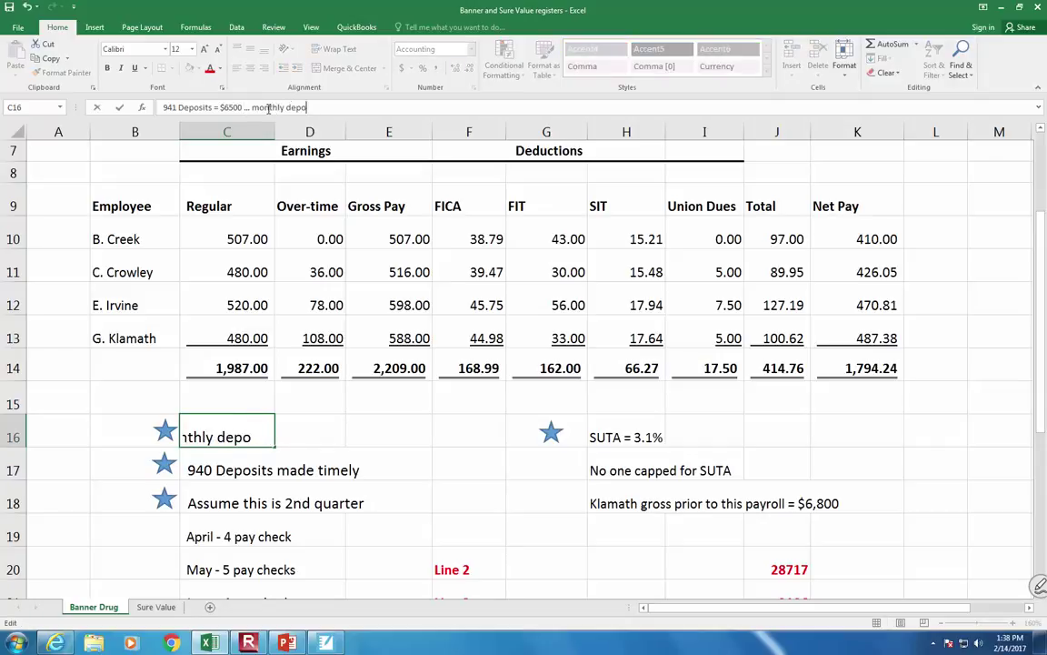
{"action": "type", "text": "sitor"}
{"action": "key", "text": "Return"}
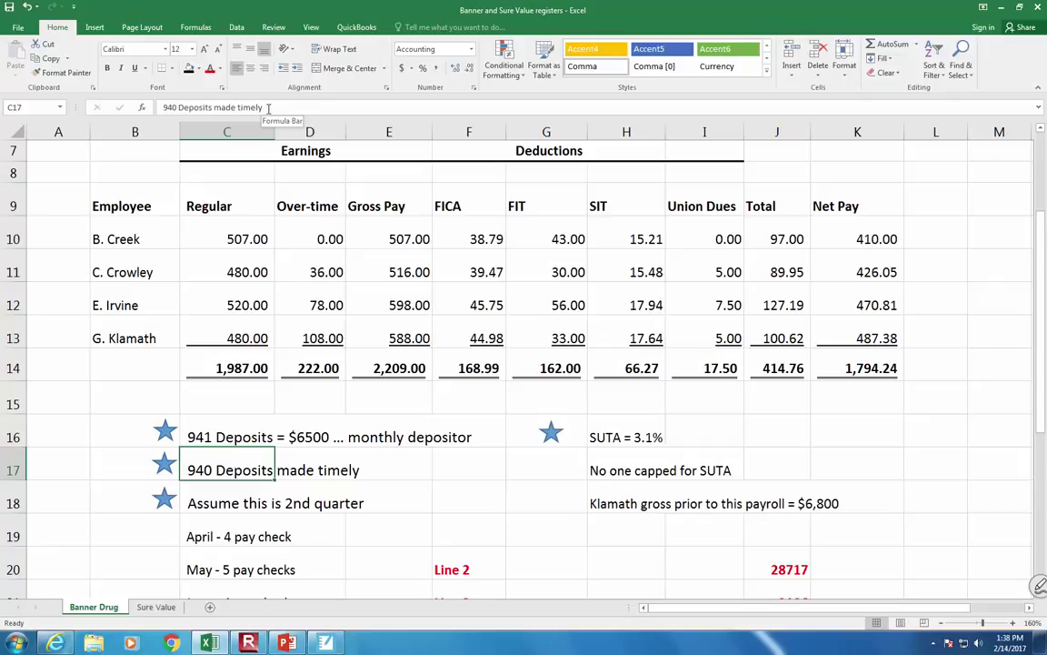
Step: Review the payroll register, the deposit and pay-check notes, and the Form 941 line amounts
{"action": "key", "text": "Page_Down"}
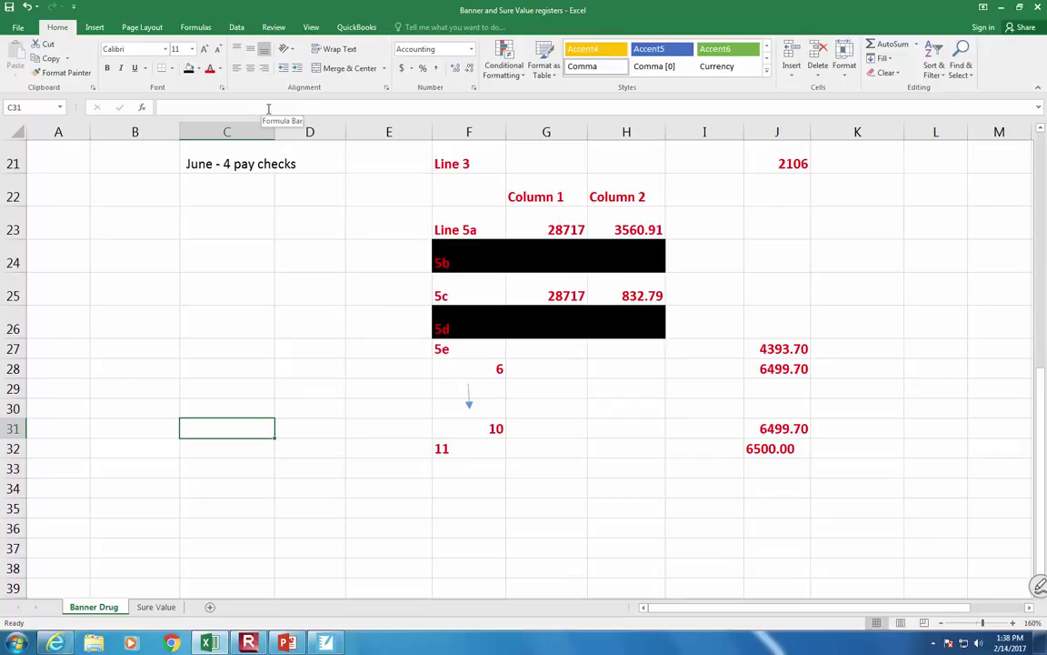
{"action": "scroll", "coordinate": [273, 111], "scroll_direction": "up", "scroll_amount": 7}
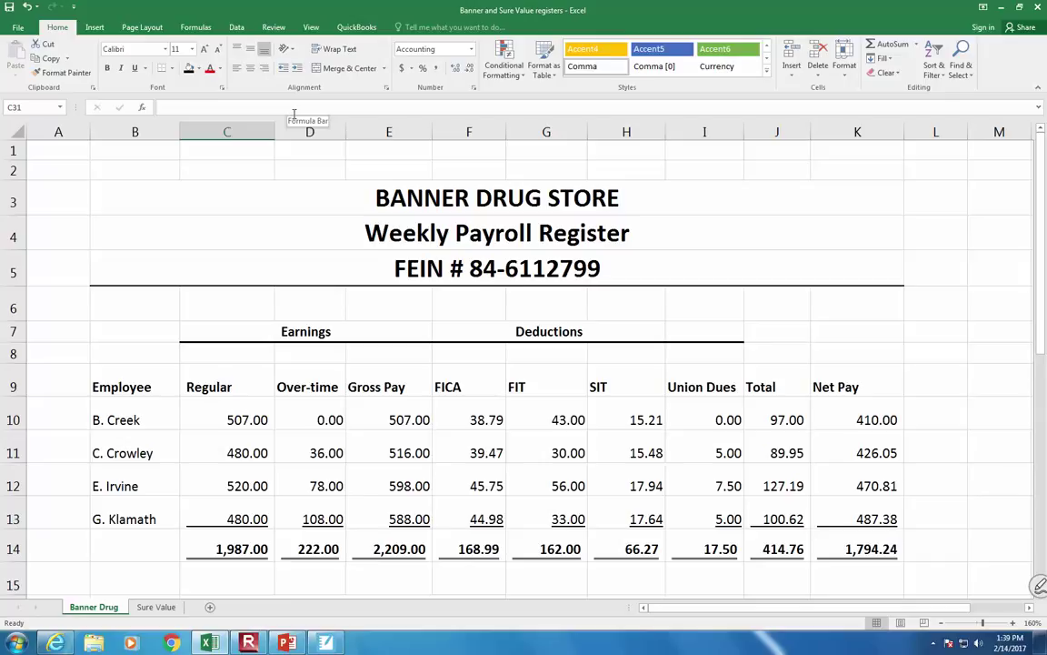
{"action": "scroll", "coordinate": [294, 112], "scroll_direction": "down", "scroll_amount": 10}
{"action": "scroll", "coordinate": [294, 113], "scroll_direction": "up", "scroll_amount": 3}
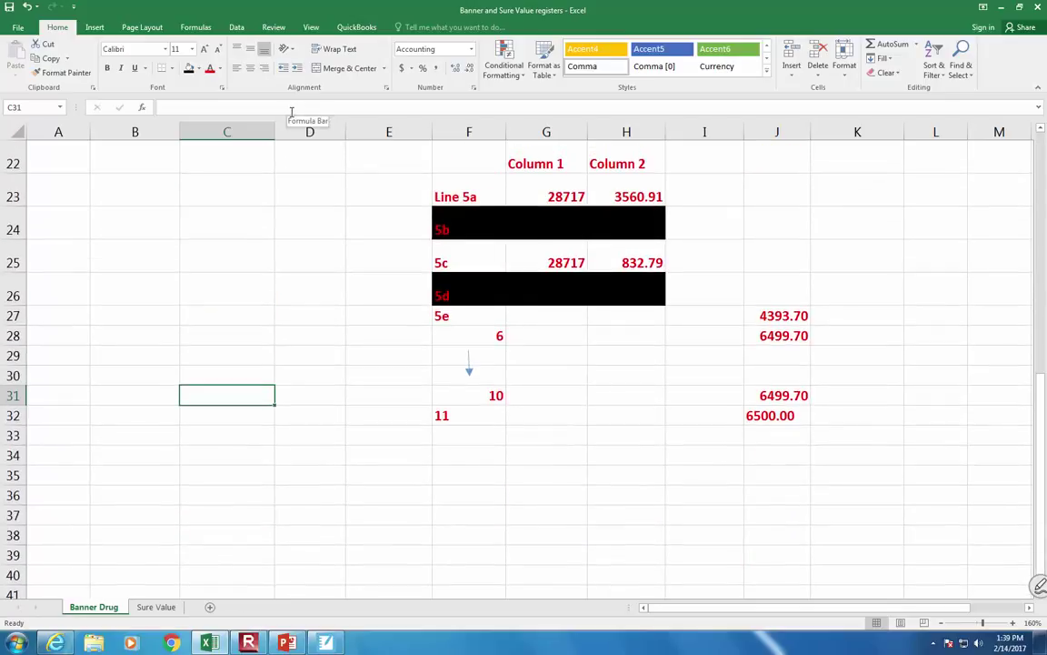
{"action": "scroll", "coordinate": [292, 112], "scroll_direction": "up", "scroll_amount": 4}
{"action": "scroll", "coordinate": [292, 112], "scroll_direction": "up", "scroll_amount": 2}
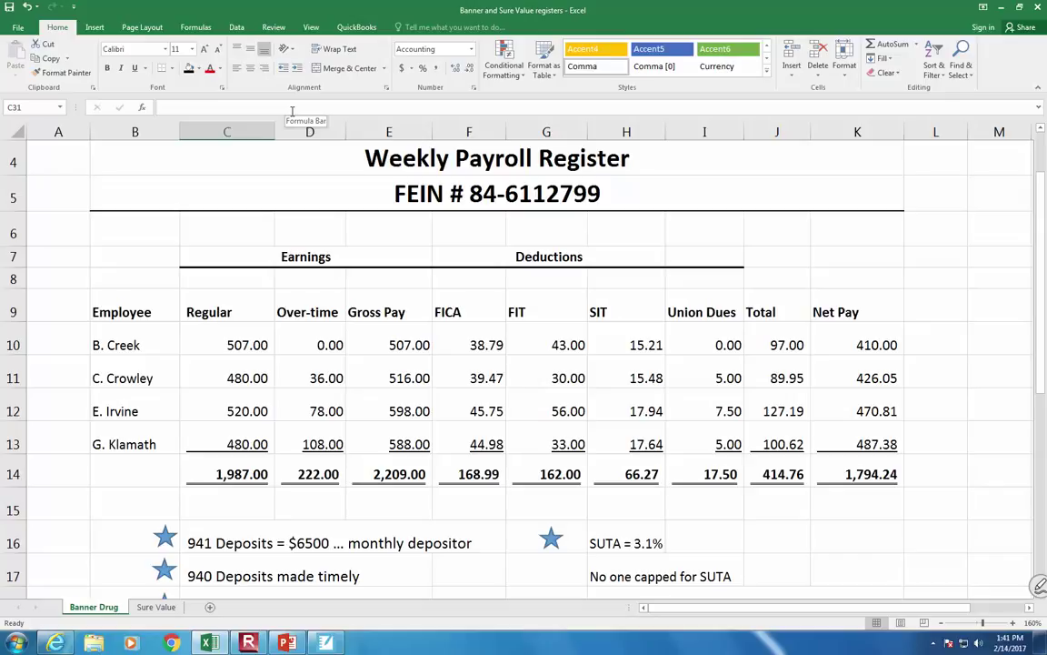
{"action": "scroll", "coordinate": [292, 111], "scroll_direction": "down", "scroll_amount": 3}
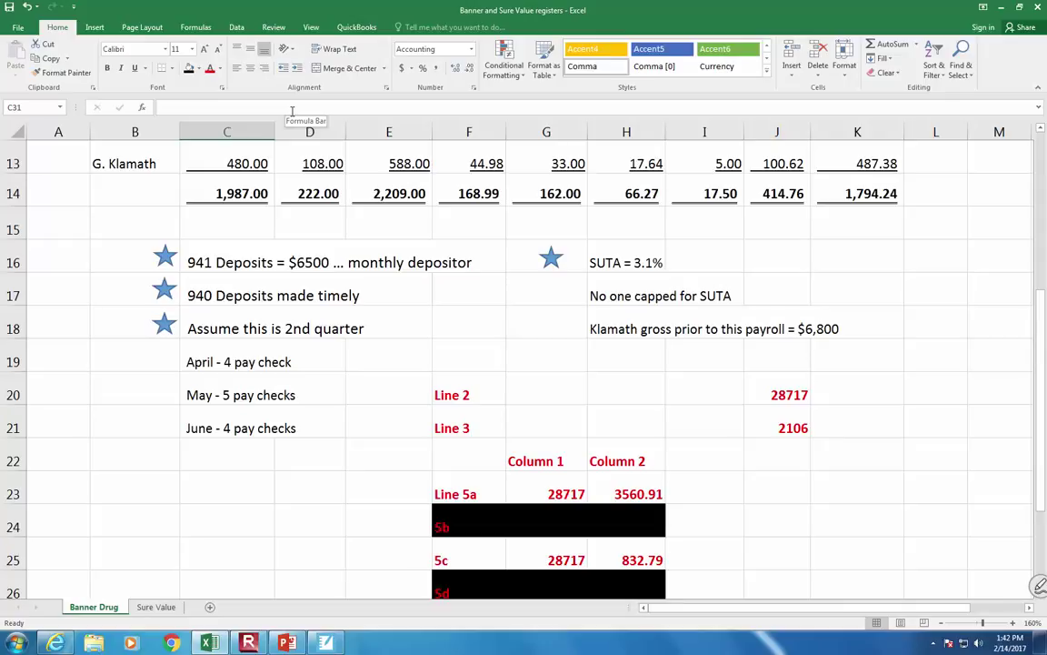
Step: Enter the labels Month 1, Month 2, Month 3 and Total down C24:C27
{"action": "left_click", "coordinate": [215, 515]}
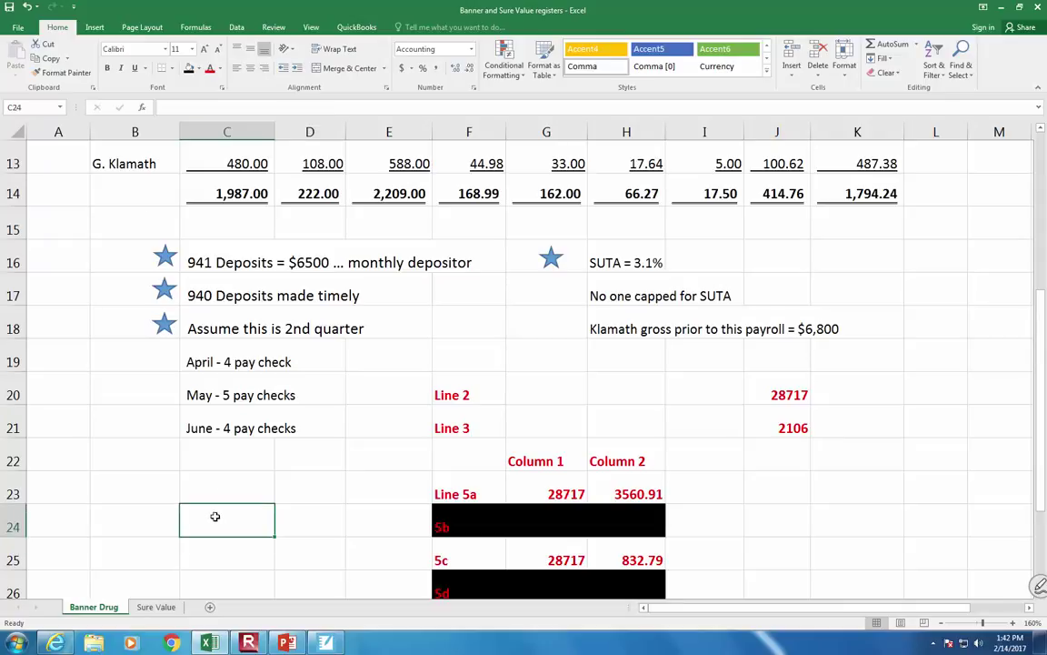
{"action": "type", "text": "Month 1"}
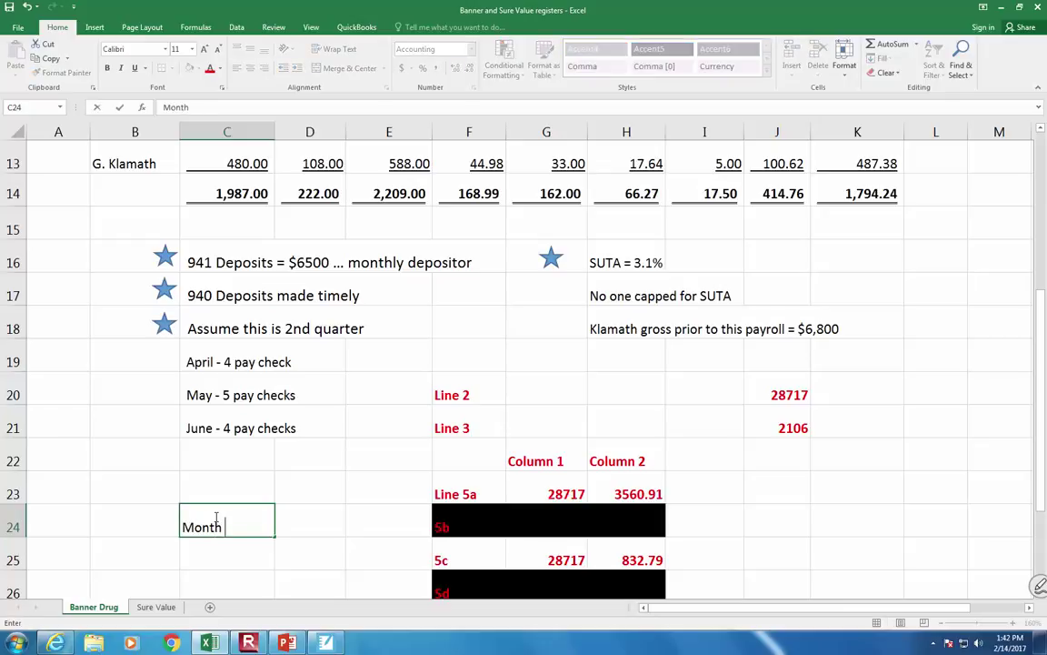
{"action": "key", "text": "Return"}
{"action": "type", "text": "Month 2"}
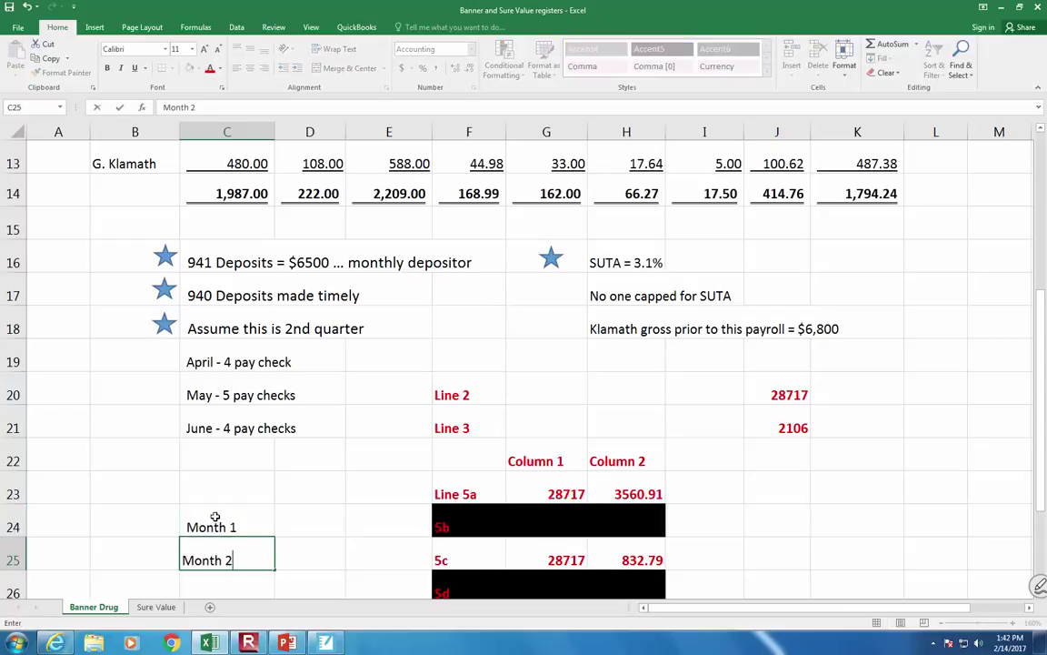
{"action": "key", "text": "Return"}
{"action": "type", "text": "Month 3"}
{"action": "key", "text": "Return"}
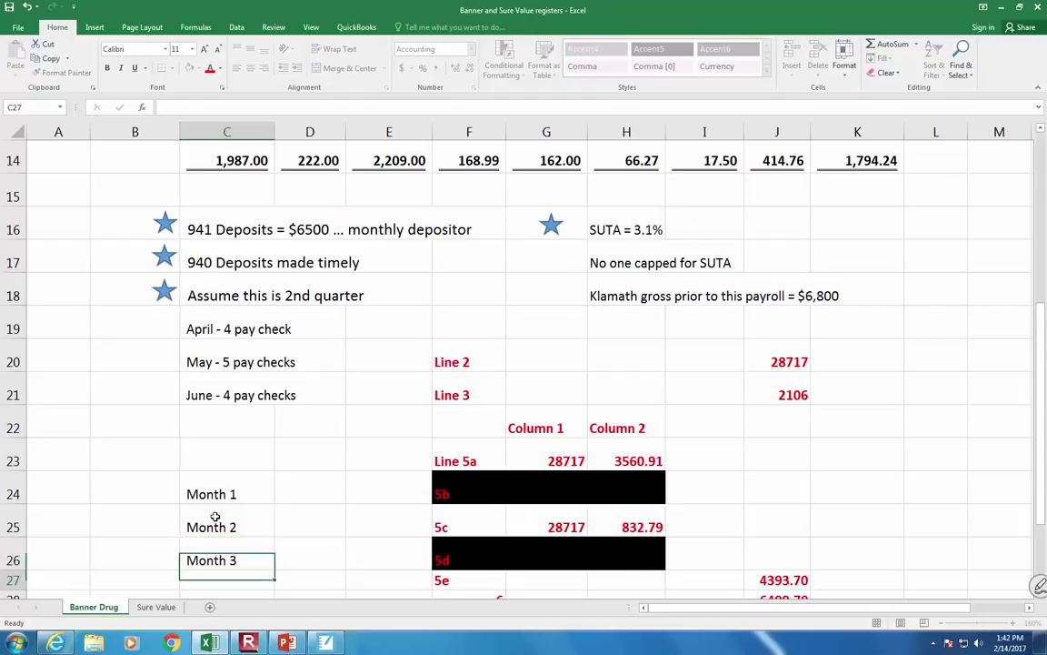
{"action": "type", "text": "Total"}
{"action": "key", "text": "Tab"}
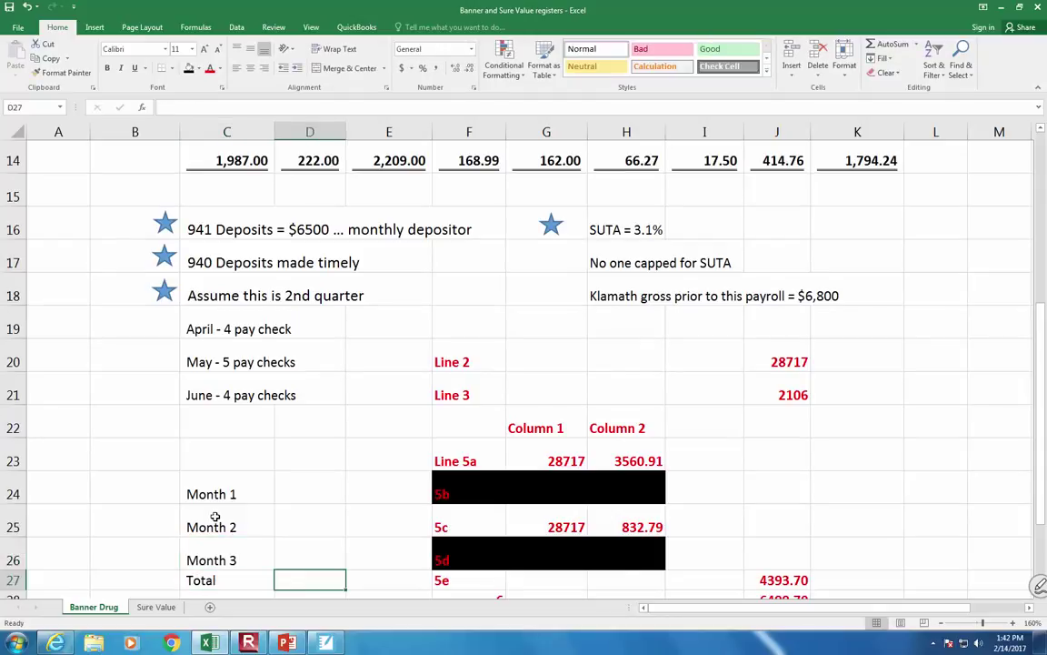
Step: Link the Total amount in D27 to the line 10 amount with the formula =J31
{"action": "type", "text": "="}
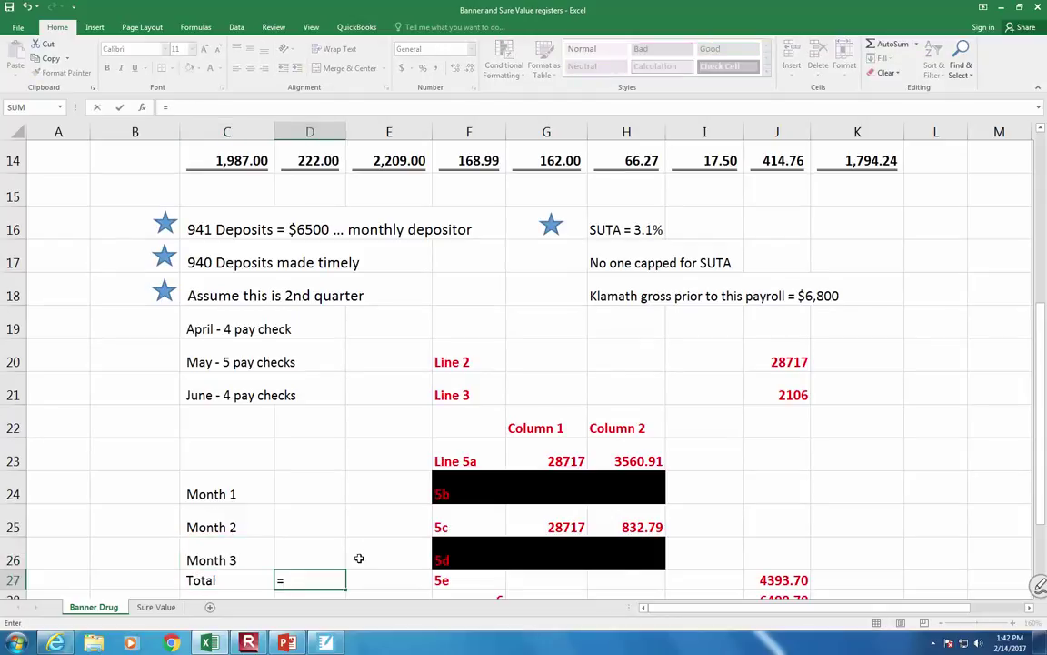
{"action": "scroll", "coordinate": [357, 557], "scroll_direction": "down", "scroll_amount": 5}
{"action": "left_click", "coordinate": [778, 191]}
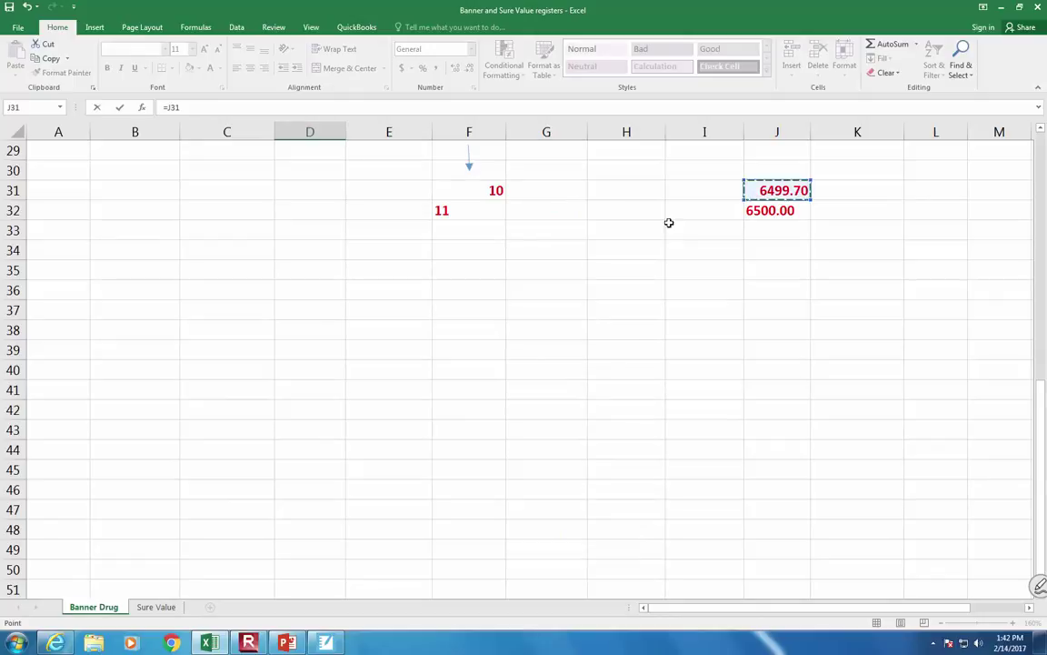
{"action": "scroll", "coordinate": [255, 236], "scroll_direction": "up", "scroll_amount": 6}
{"action": "scroll", "coordinate": [248, 276], "scroll_direction": "down", "scroll_amount": 4}
{"action": "scroll", "coordinate": [247, 276], "scroll_direction": "up", "scroll_amount": 2}
{"action": "key", "text": "Return"}
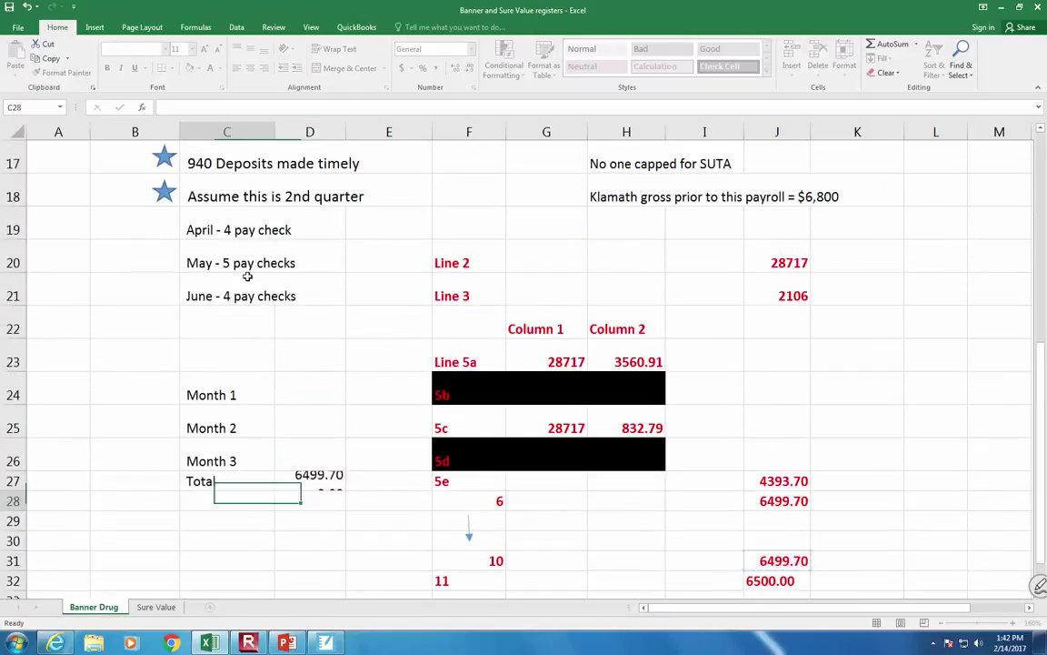
Step: Apply red font to the monthly labels and amounts in C24:D27
{"action": "key", "text": "Left"}
{"action": "key", "text": "Up"}
{"action": "key", "text": "Up"}
{"action": "key", "text": "Up"}
{"action": "key", "text": "Up"}
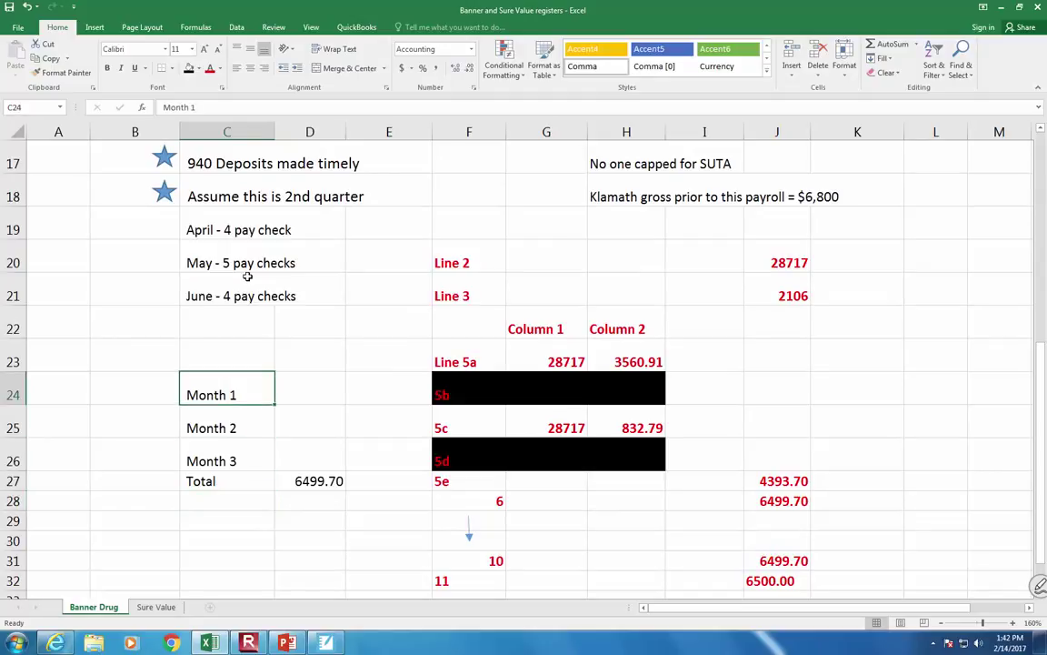
{"action": "left_click_drag", "start_coordinate": [232, 394], "coordinate": [306, 449]}
{"action": "left_click", "coordinate": [208, 68]}
Step: Enter 1999.92 as both the Month 1 amount in D24 and the Month 3 amount in D26
{"action": "left_click", "coordinate": [321, 391]}
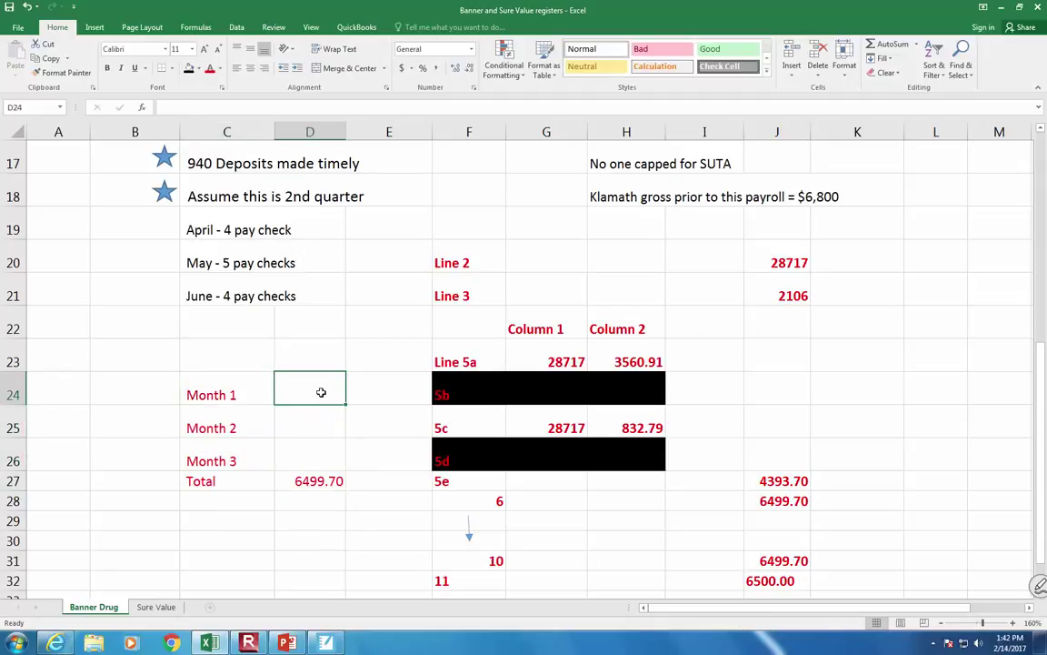
{"action": "type", "text": "19"}
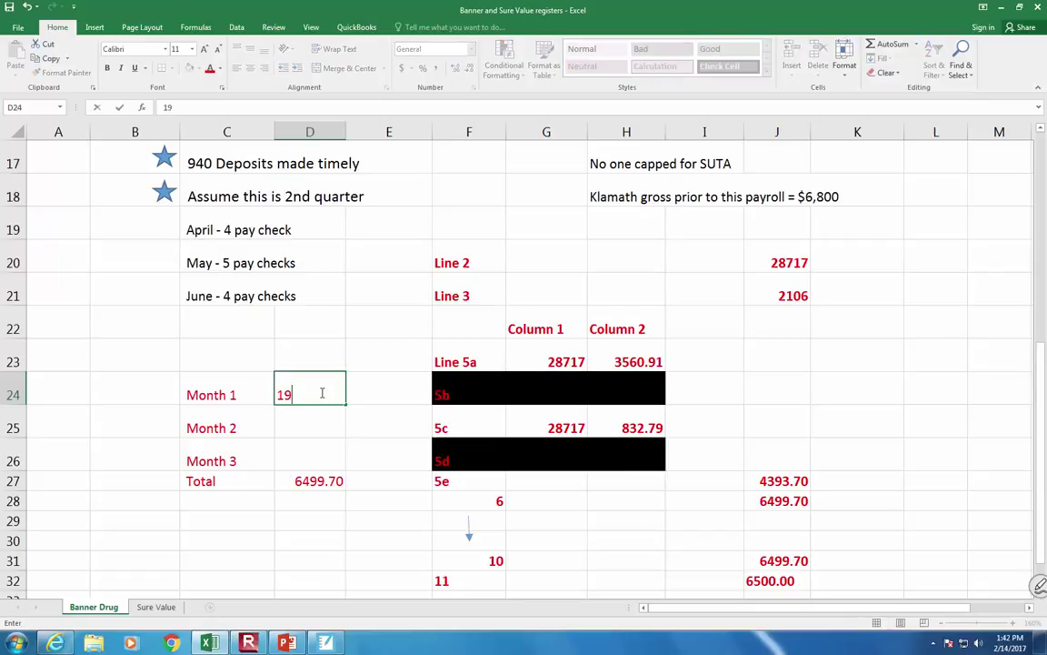
{"action": "type", "text": "99.92"}
{"action": "key", "text": "Return"}
{"action": "key", "text": "Return"}
{"action": "type", "text": "1999."}
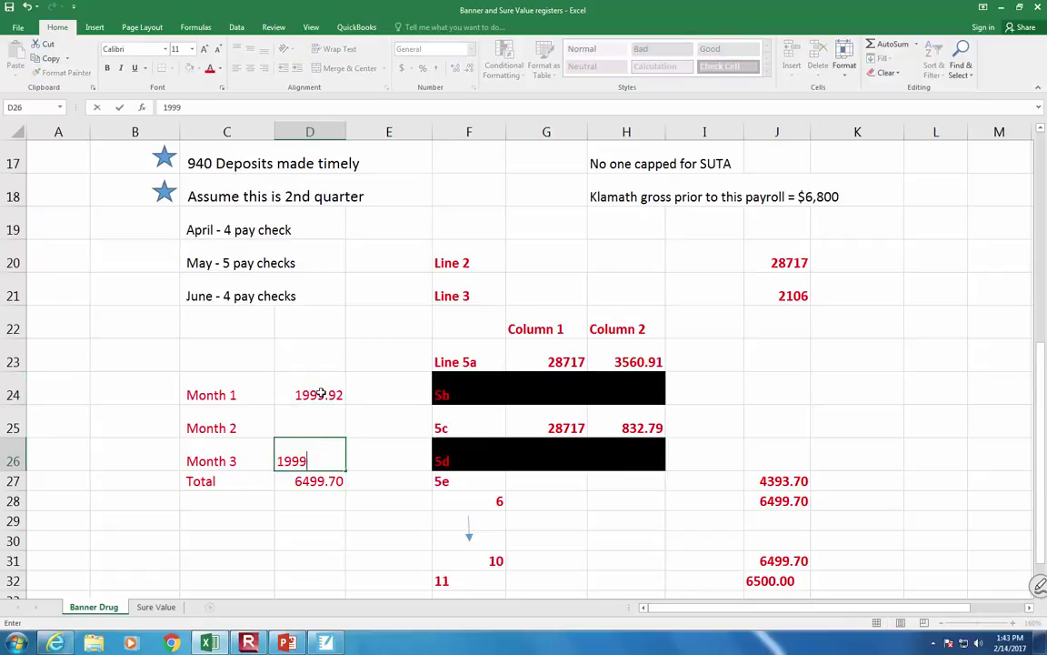
{"action": "type", "text": "92"}
{"action": "key", "text": "Return"}
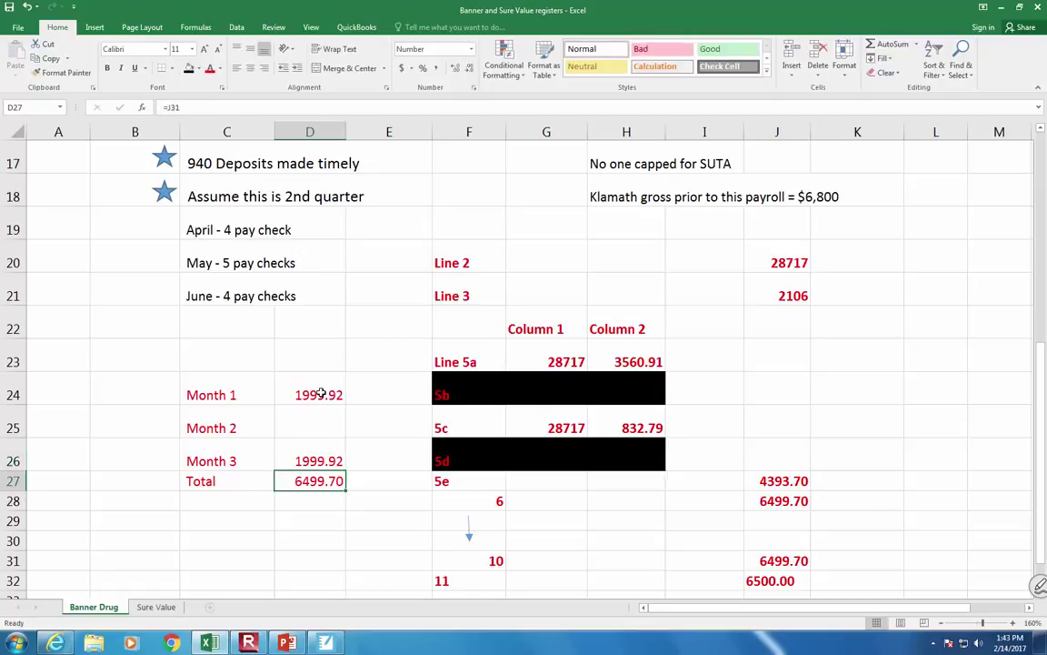
Step: Enter 2499.9 as the Month 2 amount in D25
{"action": "key", "text": "Up"}
{"action": "key", "text": "Up"}
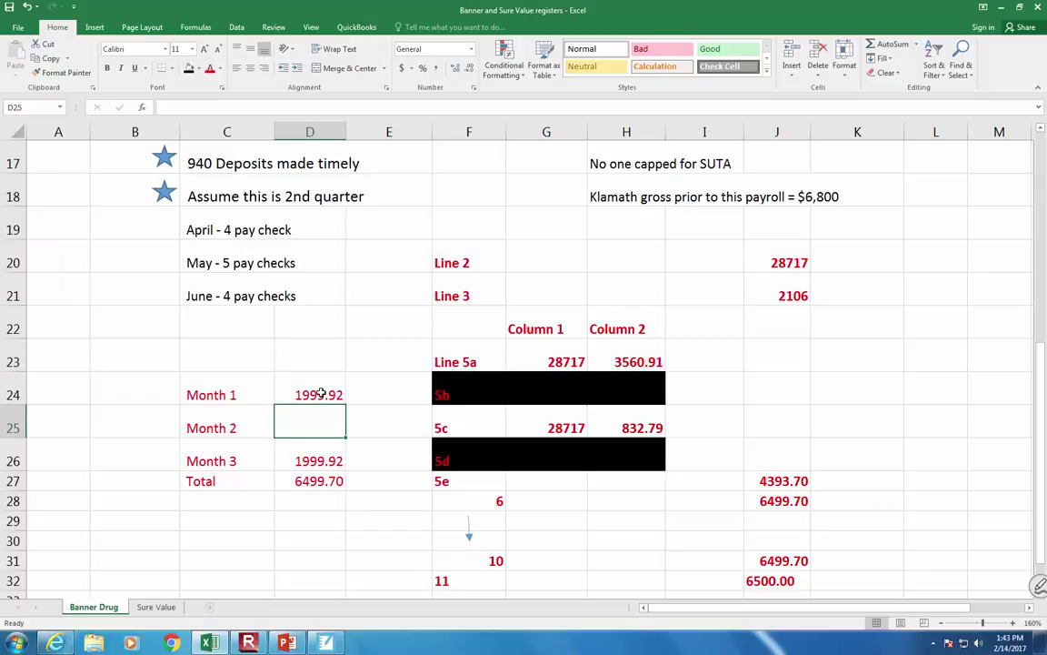
{"action": "type", "text": "2499.9"}
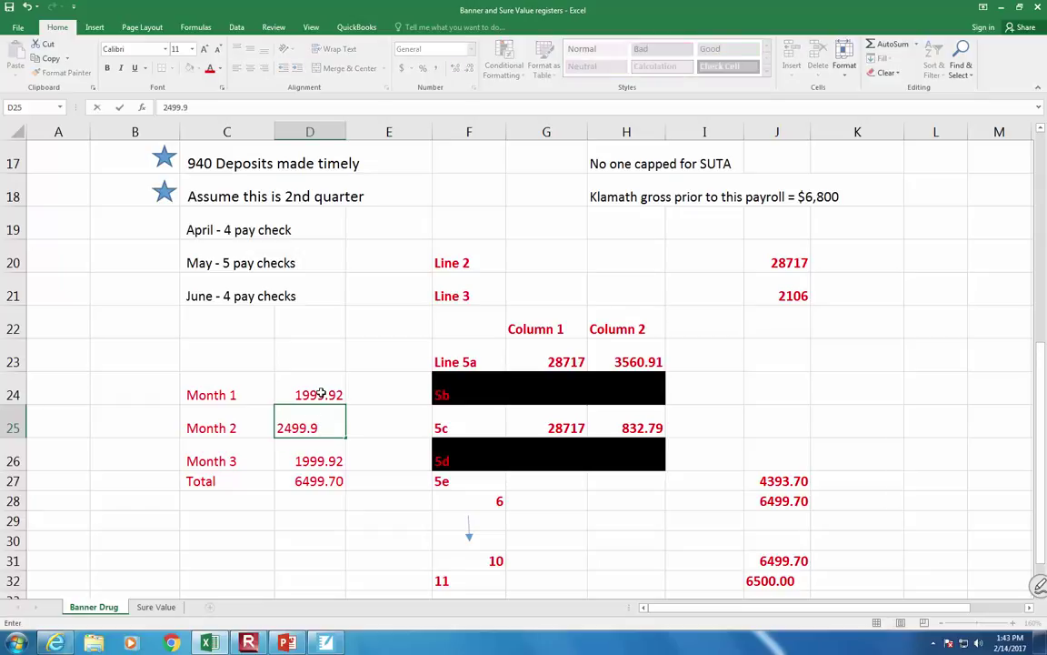
{"action": "key", "text": "Return"}
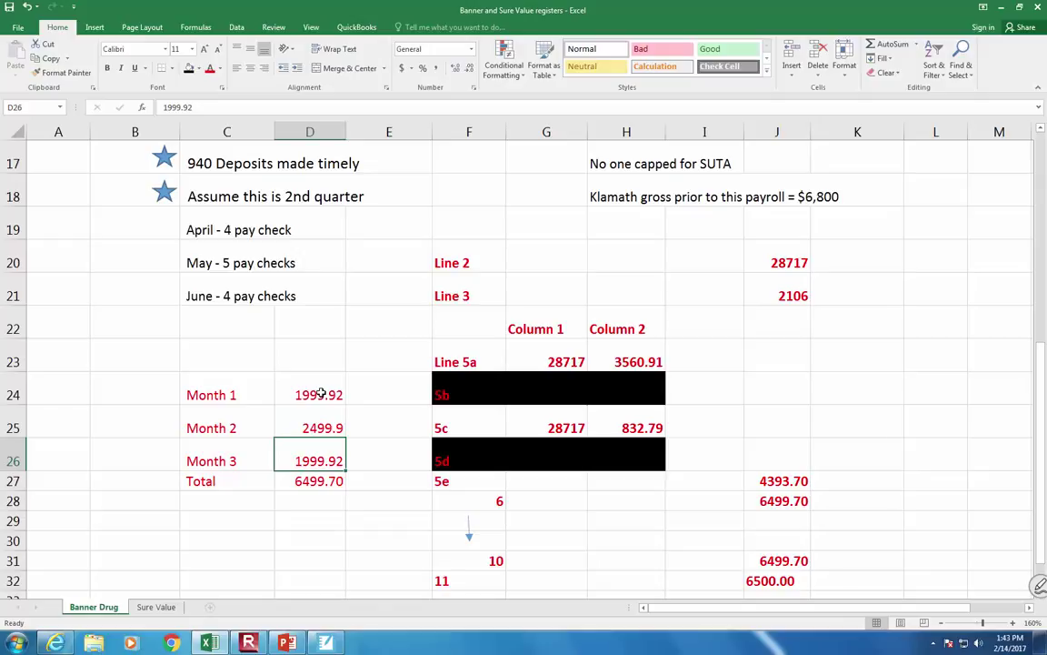
Step: Replace the Total formula in D27 with =SUM(D24:D26) to add up the three monthly amounts
{"action": "left_click", "coordinate": [313, 482]}
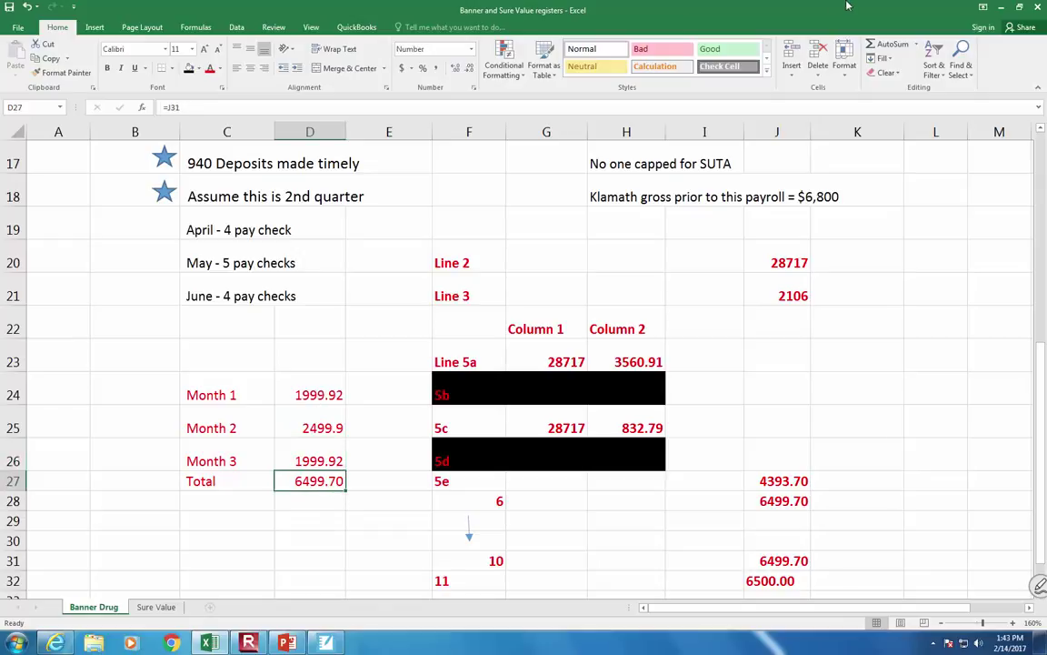
{"action": "left_click", "coordinate": [887, 44]}
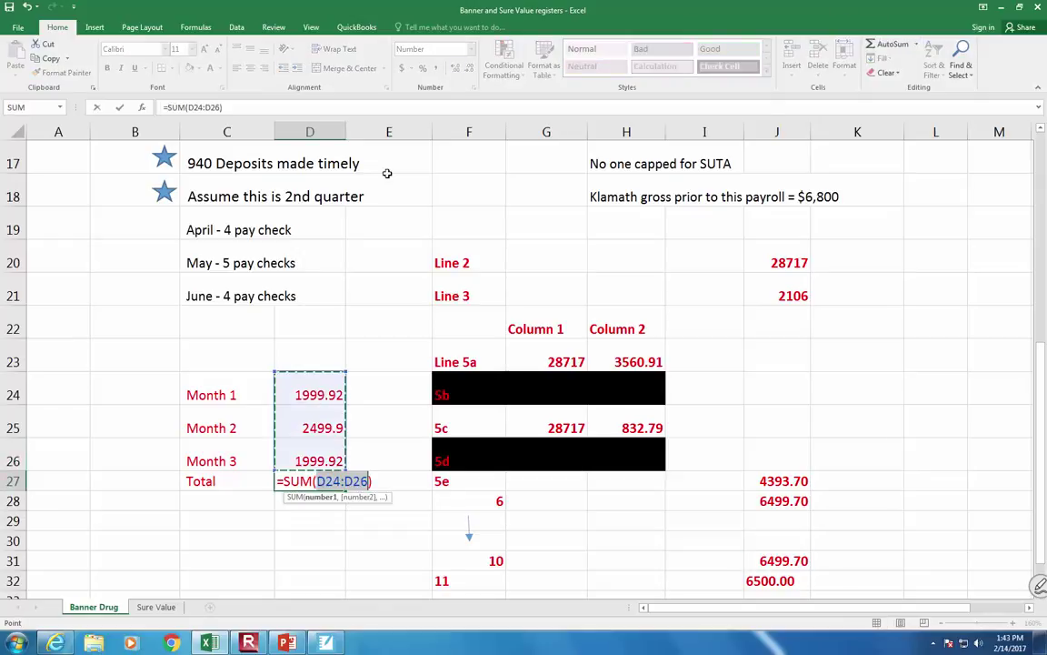
{"action": "key", "text": "Return"}
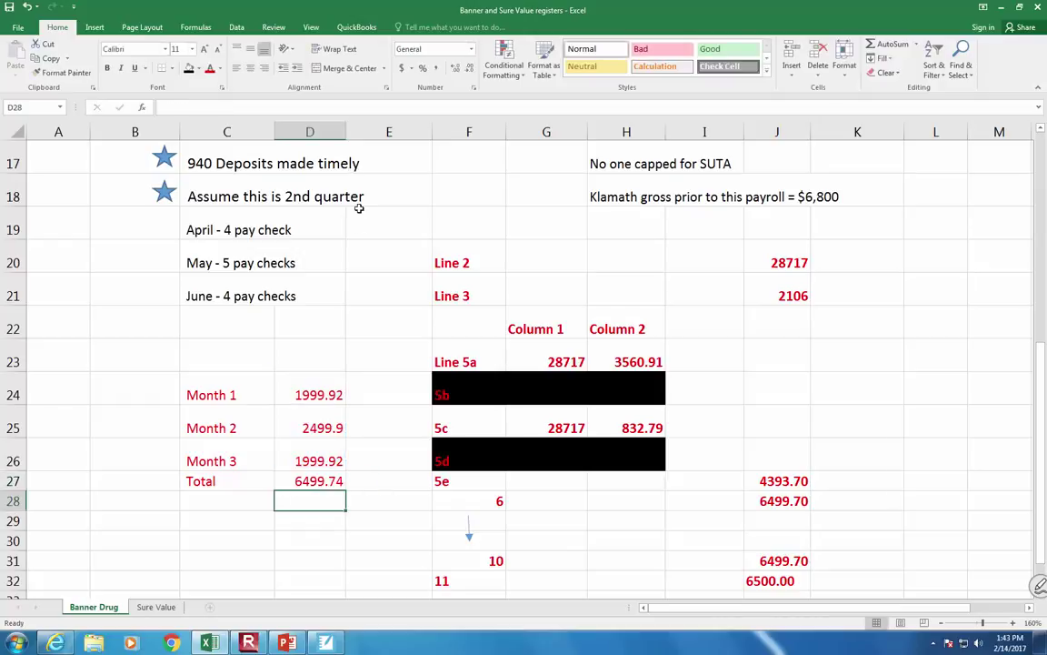
Step: Change the Month 3 amount in D26 to 1999.88
{"action": "left_click", "coordinate": [336, 456]}
{"action": "left_click", "coordinate": [205, 108]}
{"action": "key", "text": "BackSpace"}
{"action": "key", "text": "BackSpace"}
{"action": "type", "text": "88"}
{"action": "key", "text": "Return"}
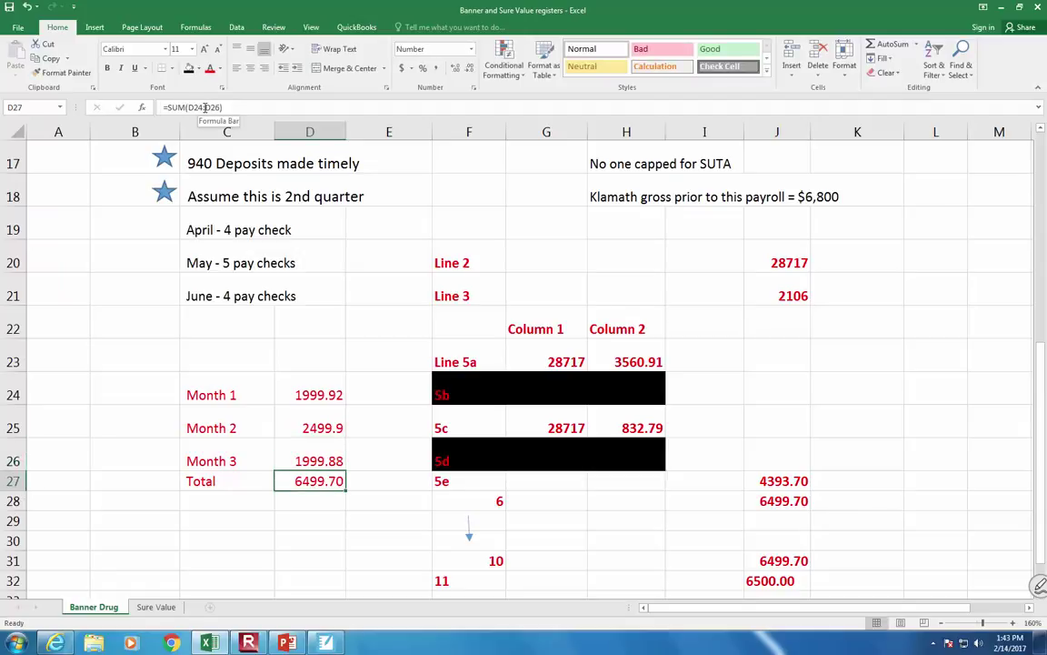
Step: Format the Month 2 amount in D25 to show two decimal places
{"action": "left_click", "coordinate": [337, 426]}
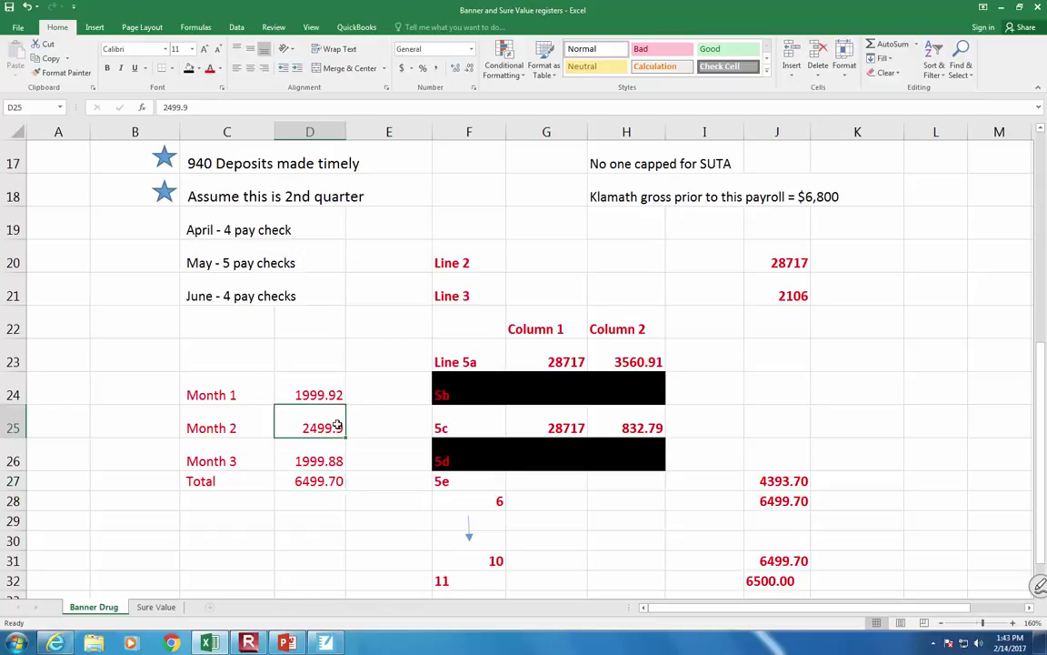
{"action": "left_click", "coordinate": [455, 71]}
{"action": "key", "text": "Return"}
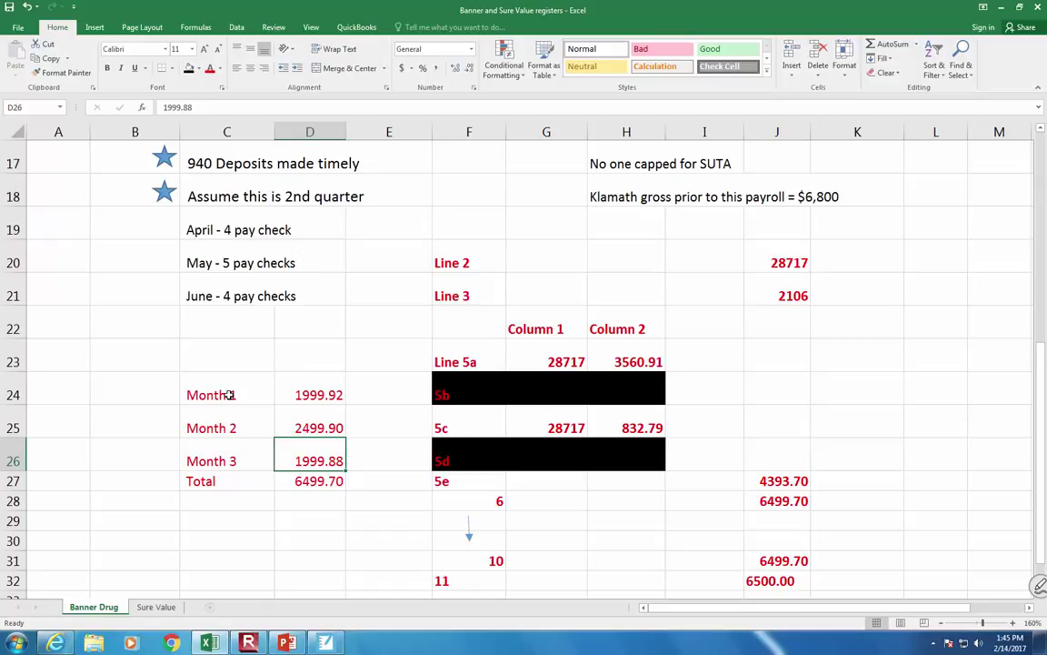
Step: Switch to the Sure Value sheet and set its zoom to a custom 140%
{"action": "left_click", "coordinate": [167, 609]}
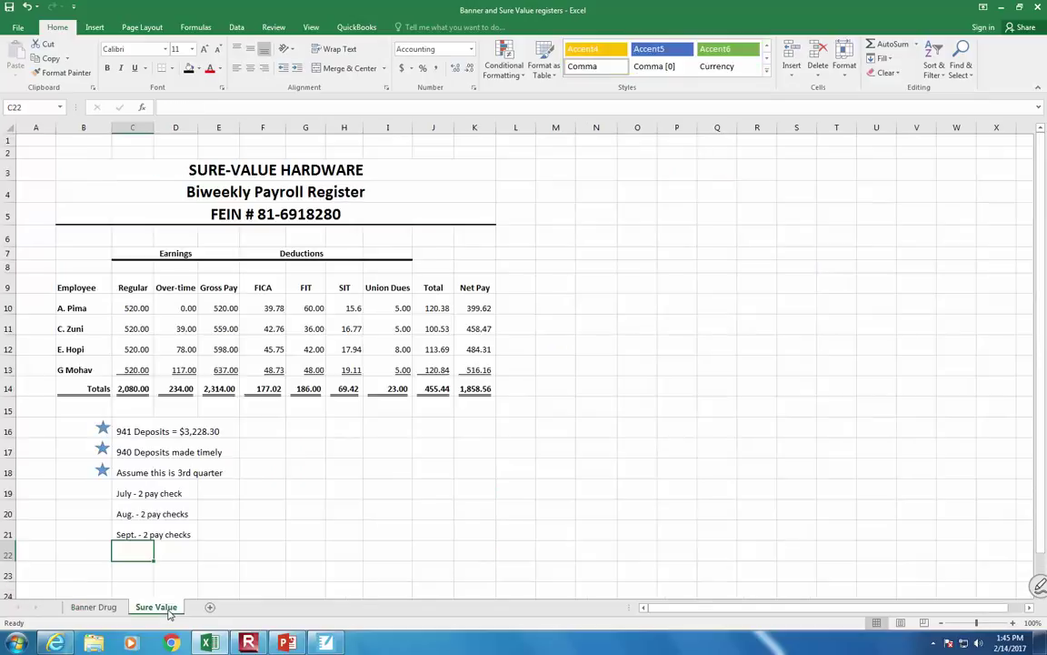
{"action": "left_click", "coordinate": [311, 27]}
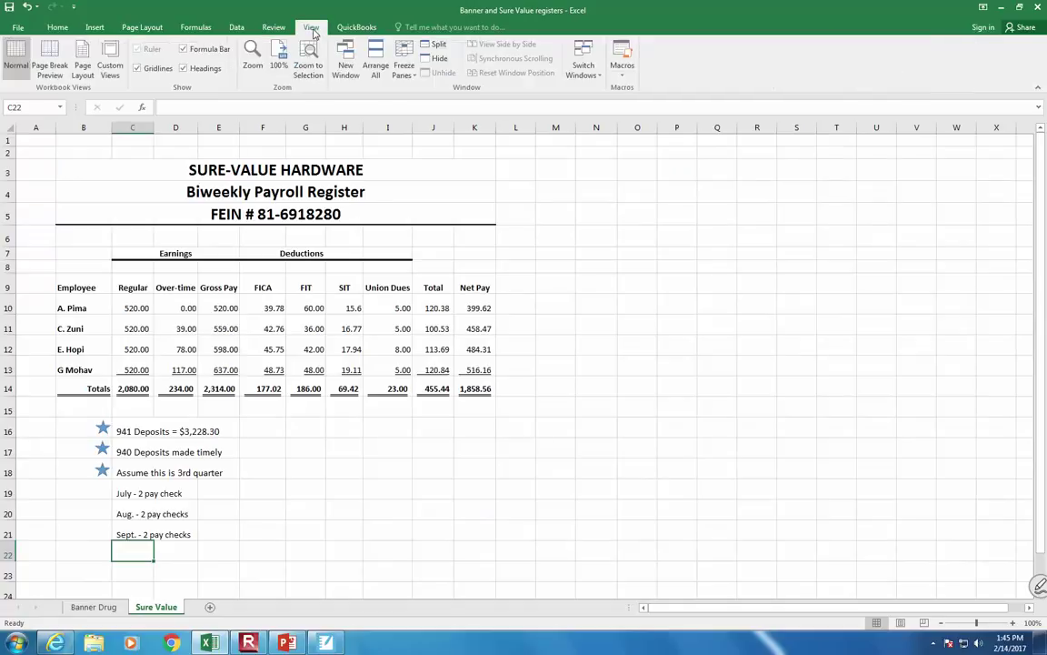
{"action": "left_click", "coordinate": [253, 56]}
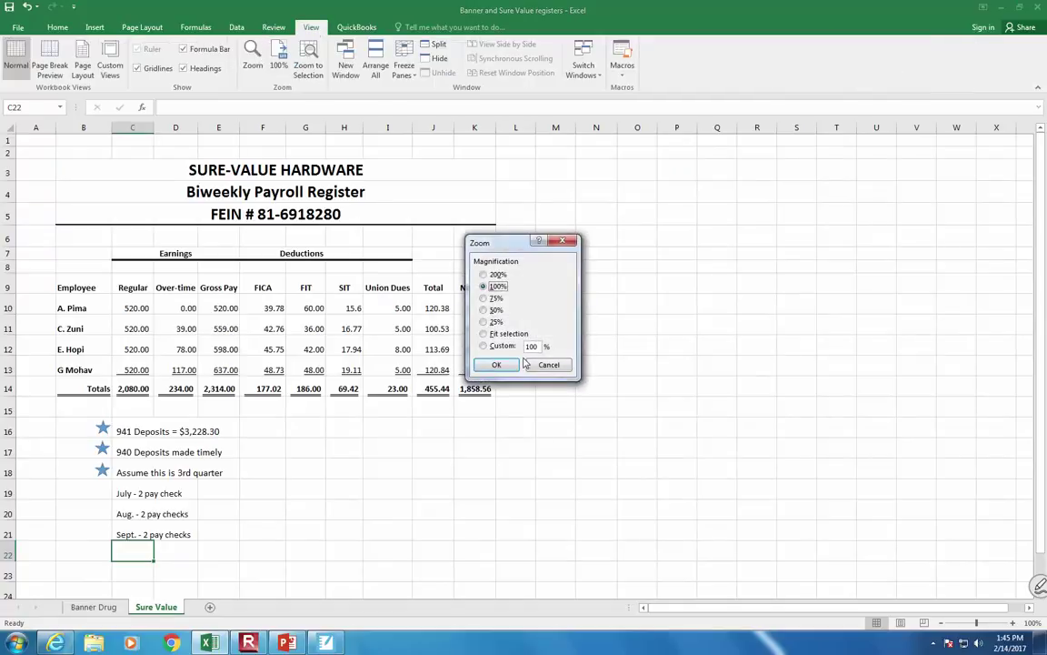
{"action": "left_click_drag", "start_coordinate": [541, 350], "coordinate": [516, 350]}
{"action": "type", "text": "140"}
{"action": "key", "text": "Return"}
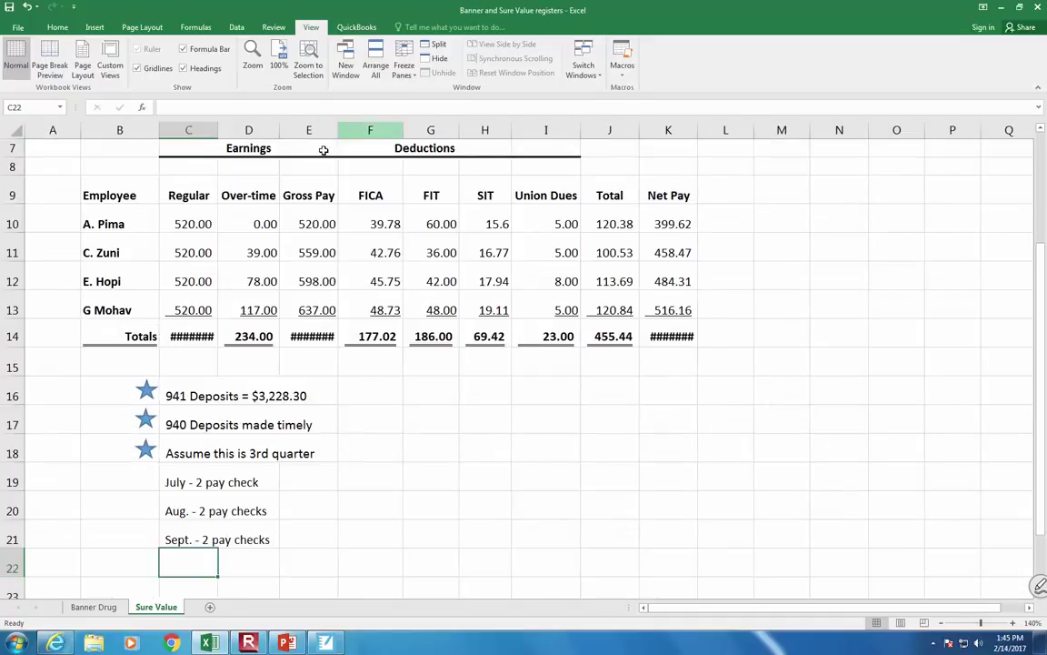
Step: Widen the Regular and Gross Pay columns (C and E) so their totals fit
{"action": "left_click_drag", "start_coordinate": [216, 132], "coordinate": [246, 132]}
{"action": "left_click_drag", "start_coordinate": [367, 132], "coordinate": [386, 133]}
{"action": "scroll", "coordinate": [554, 418], "scroll_direction": "up", "scroll_amount": 2}
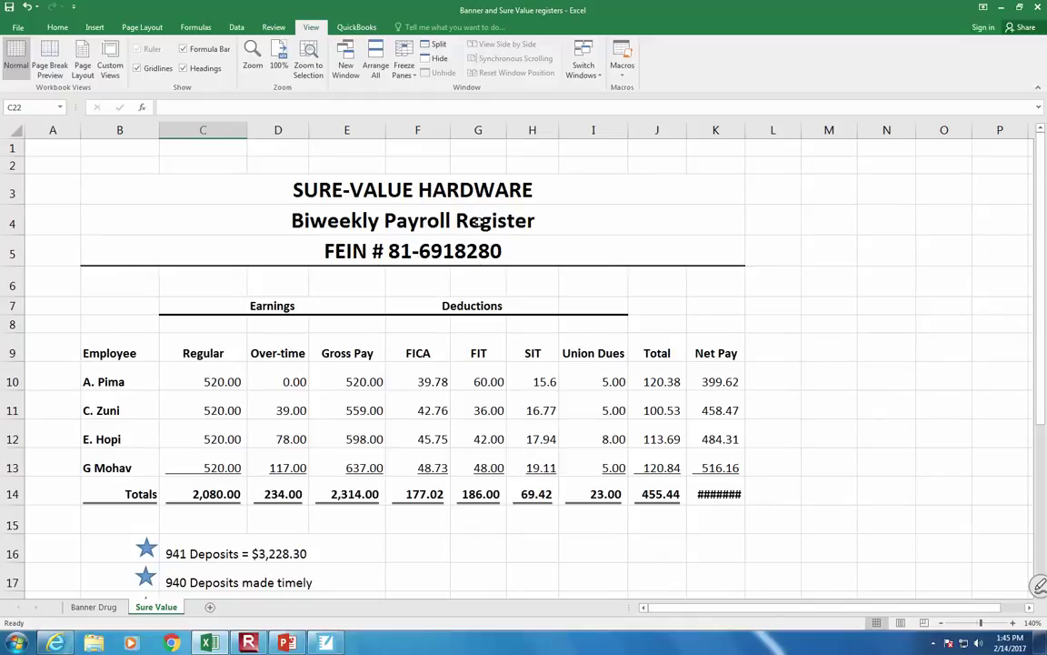
{"action": "scroll", "coordinate": [479, 222], "scroll_direction": "down", "scroll_amount": 1}
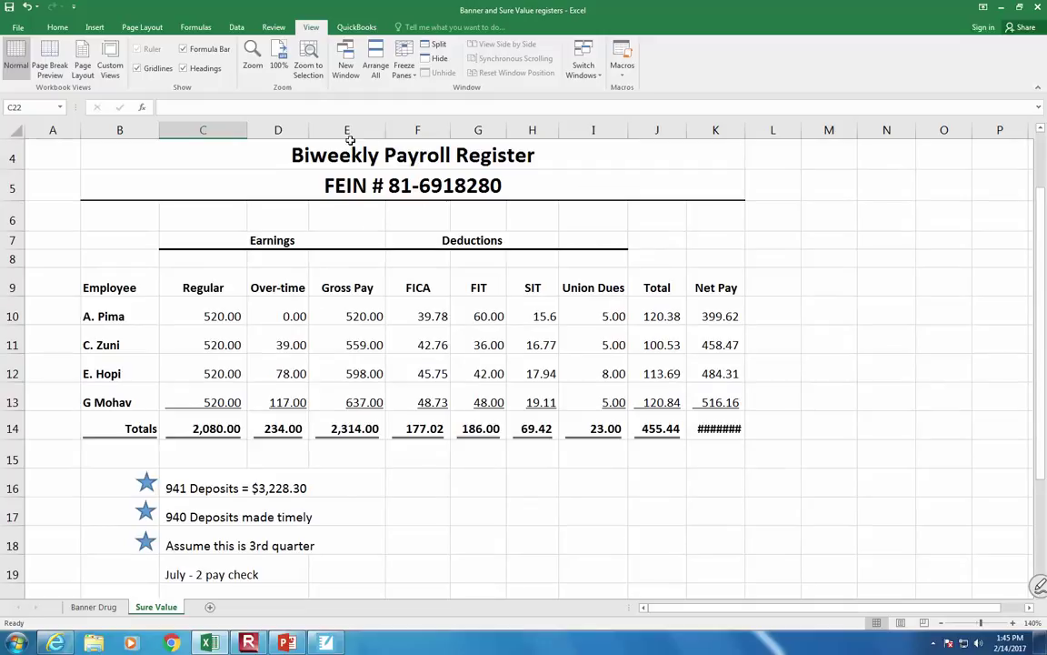
{"action": "left_click", "coordinate": [289, 146]}
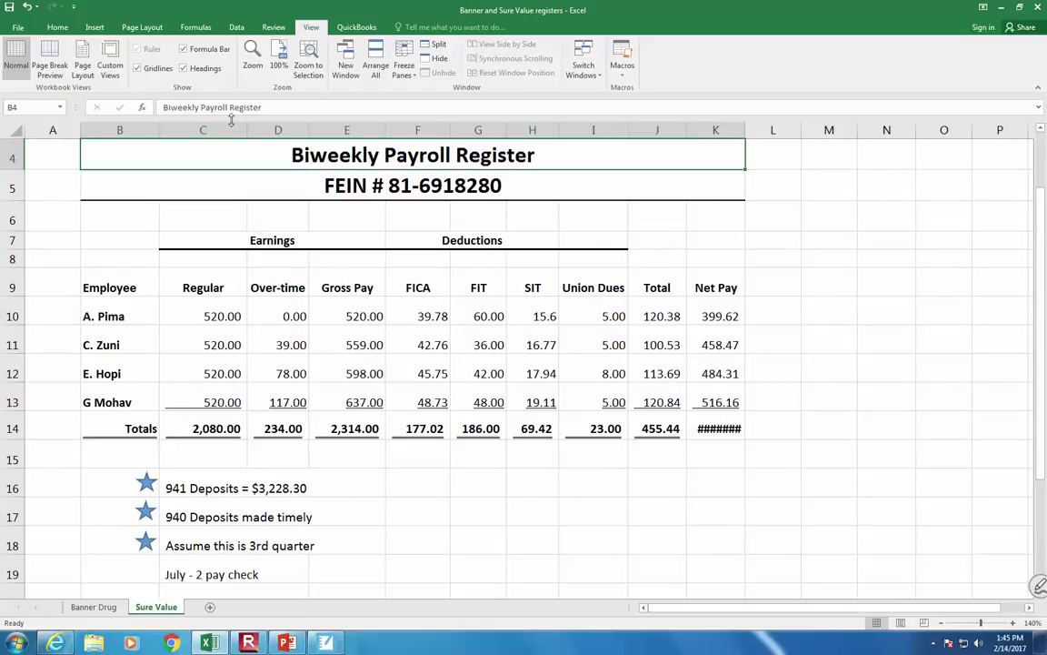
{"action": "double_click", "coordinate": [179, 107]}
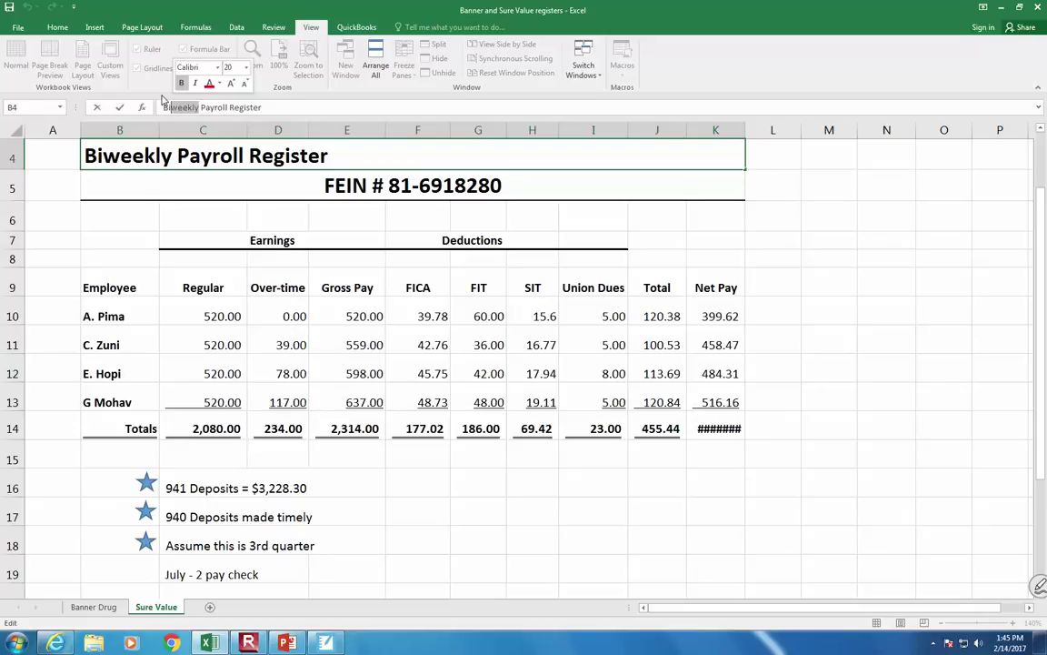
{"action": "key", "text": "Return"}
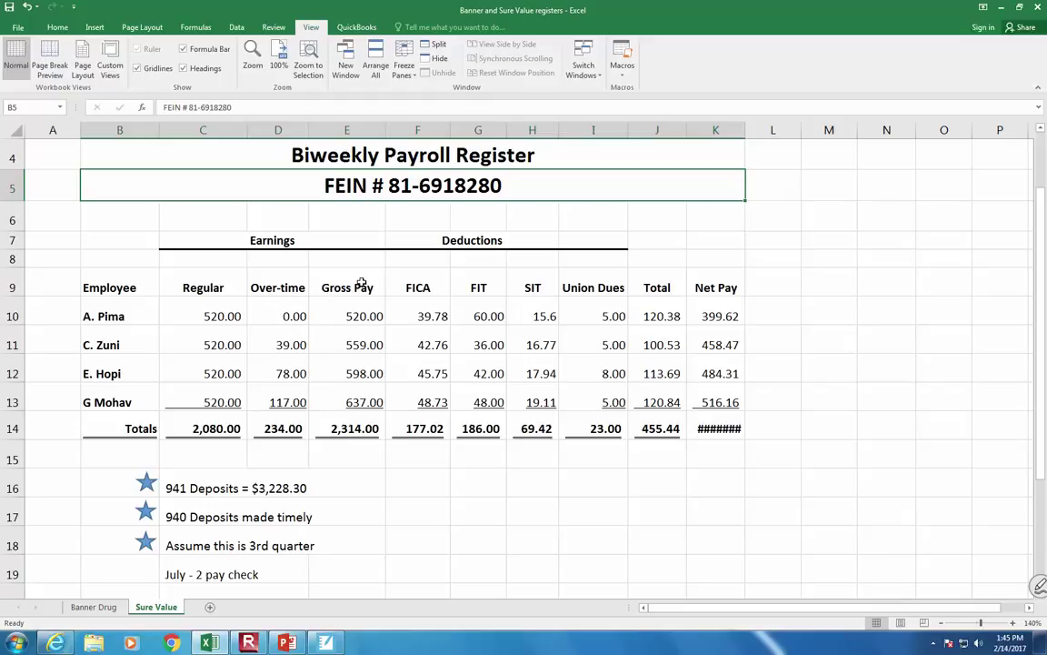
{"action": "scroll", "coordinate": [361, 284], "scroll_direction": "down", "scroll_amount": 1}
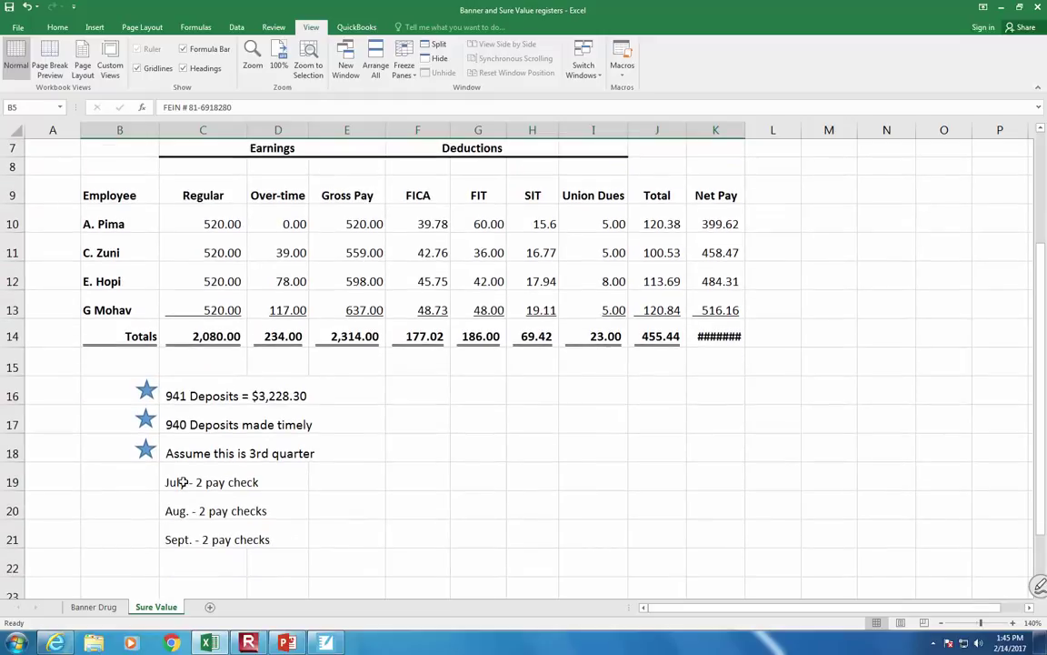
Step: Widen the Net Pay column (K) so its total fits
{"action": "scroll", "coordinate": [227, 532], "scroll_direction": "up", "scroll_amount": 2}
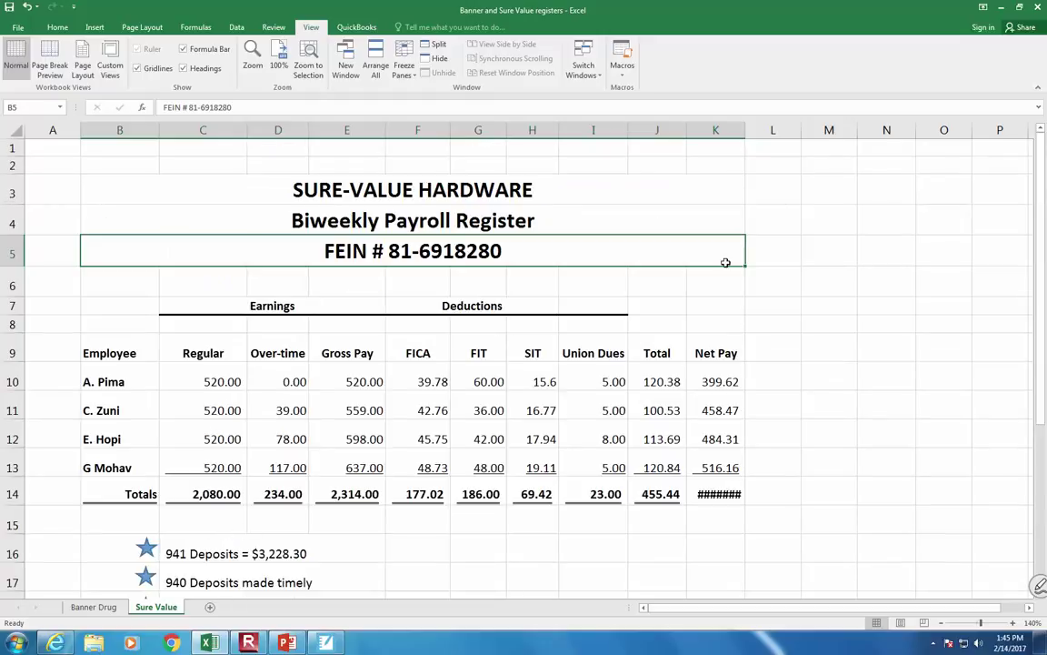
{"action": "left_click_drag", "start_coordinate": [744, 130], "coordinate": [761, 121]}
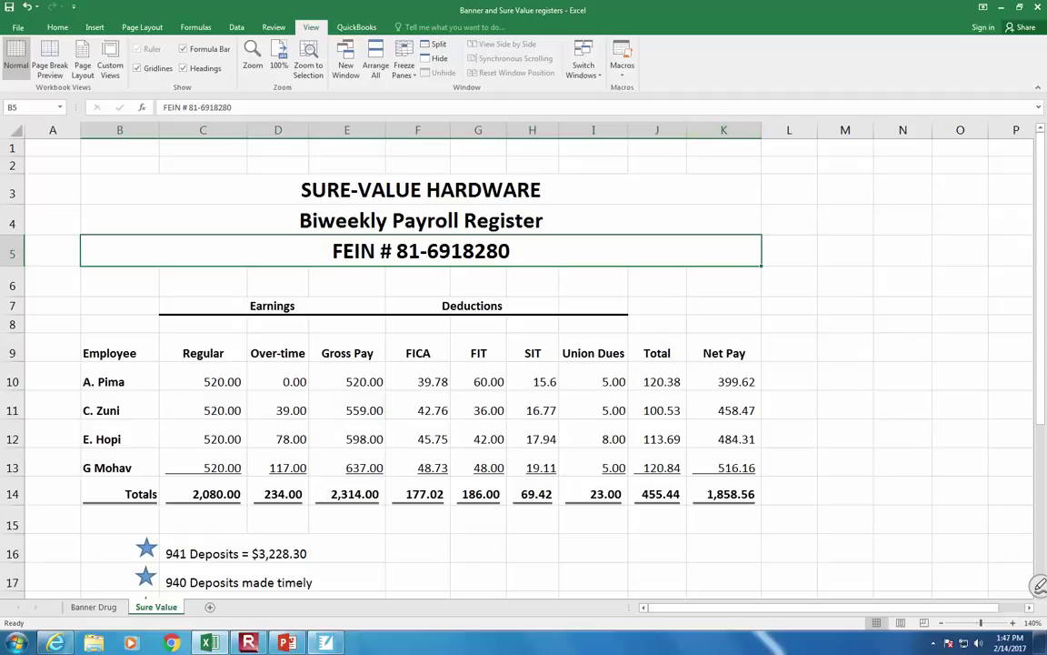
{"action": "left_click", "coordinate": [250, 643]}
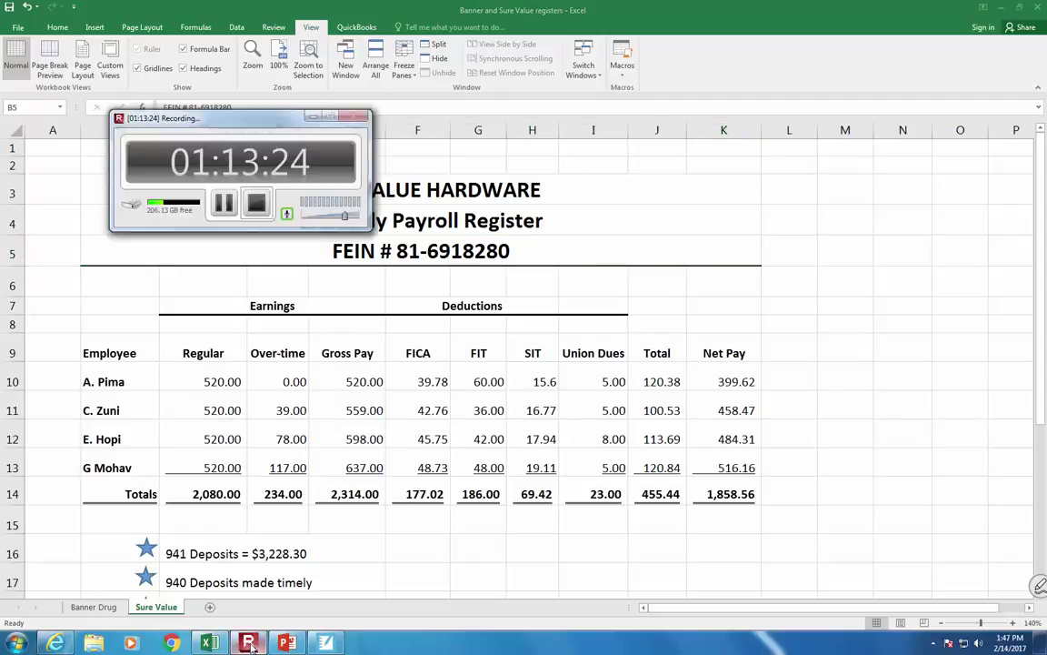